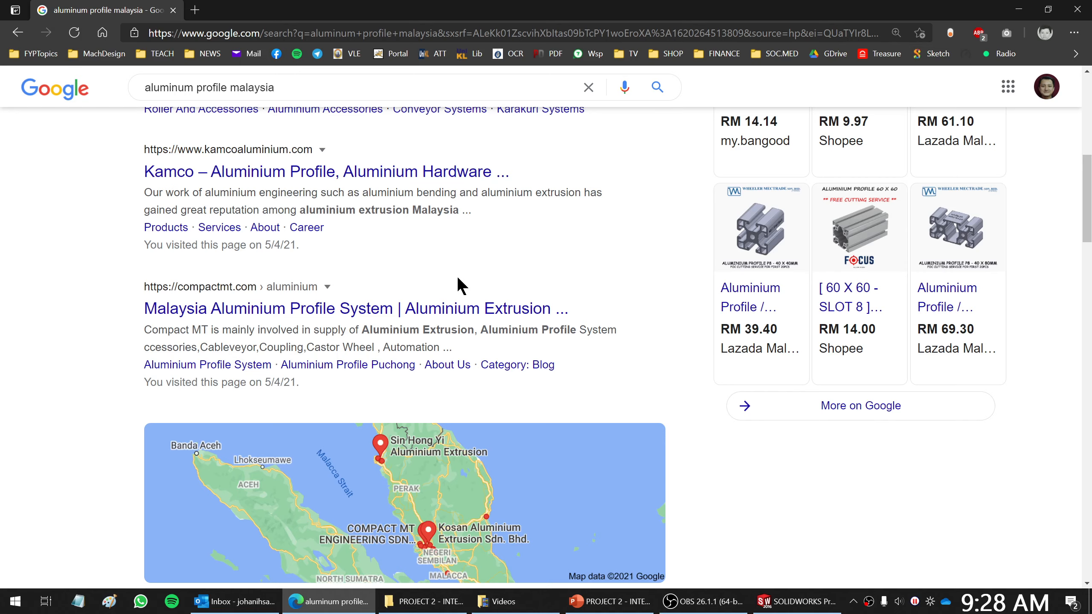
# Look through the search results for aluminium profile suppliers in Malaysia.
pyautogui.scroll(-15, 457, 276)
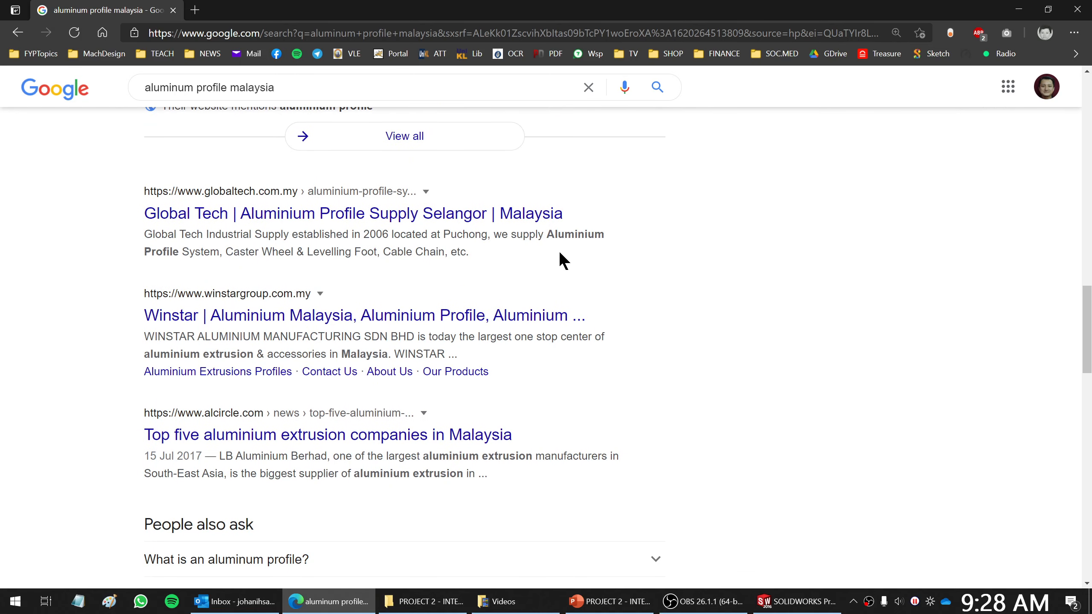
pyautogui.scroll(-3, 543, 254)
pyautogui.scroll(-7, 546, 252)
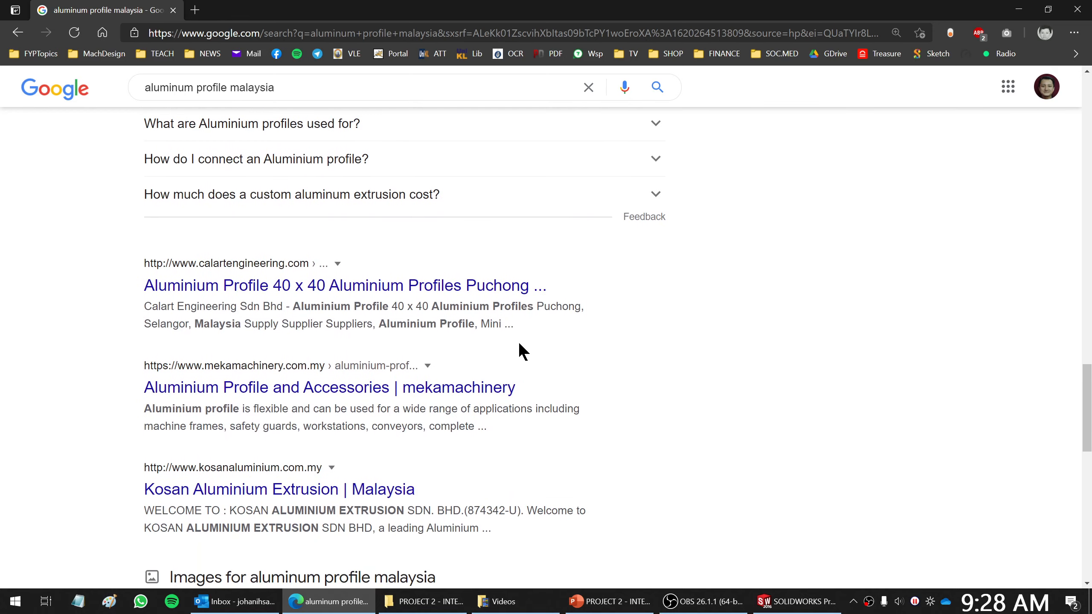
pyautogui.scroll(-6, 684, 349)
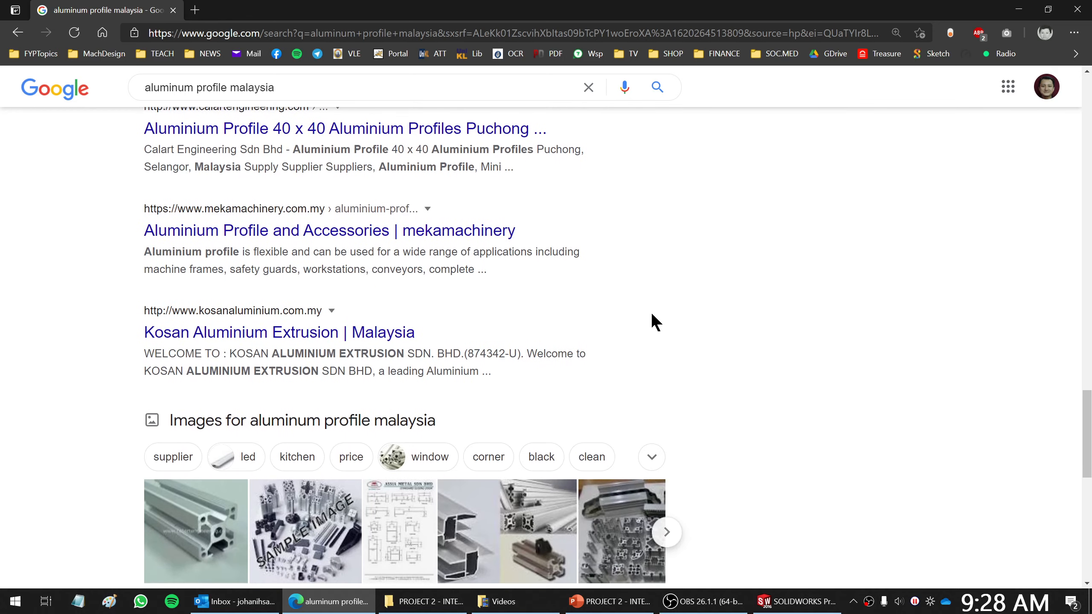
pyautogui.scroll(-5, 643, 318)
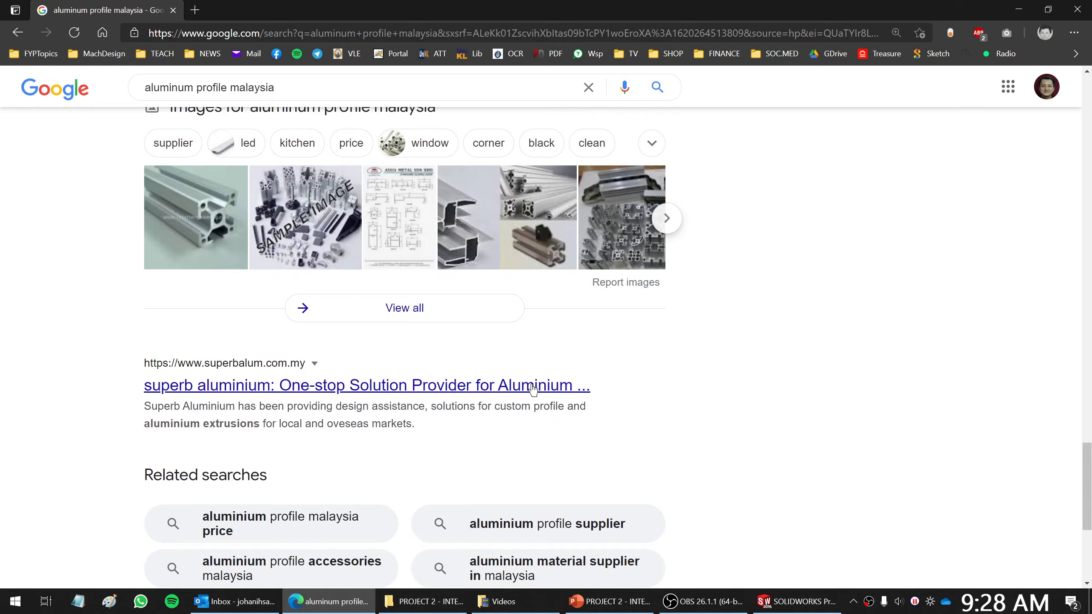
pyautogui.scroll(14, 533, 402)
pyautogui.scroll(15, 558, 359)
pyautogui.scroll(-2, 558, 349)
pyautogui.scroll(-1, 558, 349)
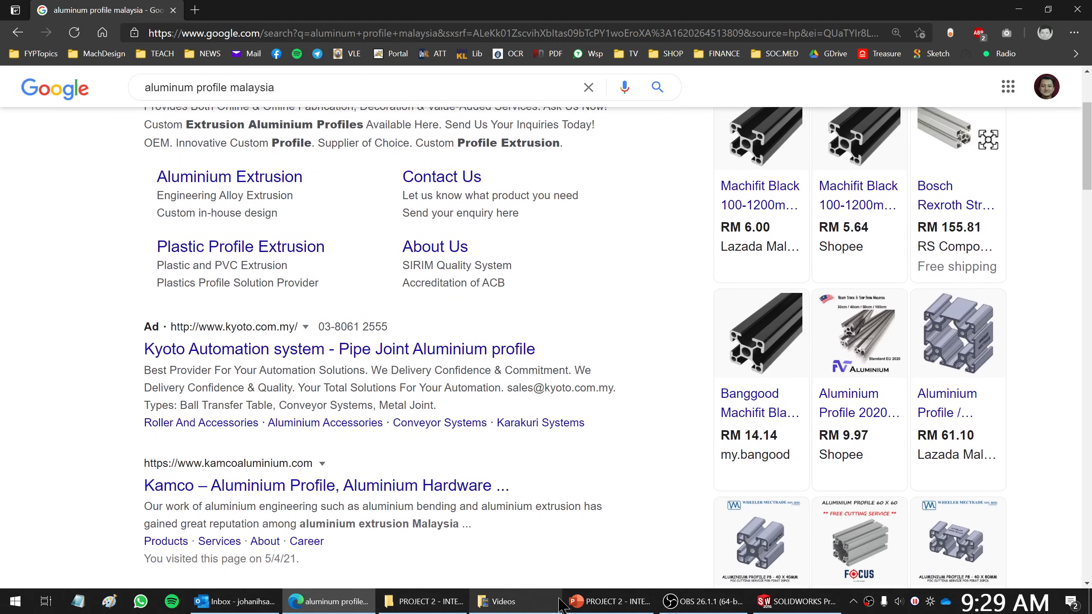
# Switch to the PowerPoint project presentation and open the pbalm.com link on slide 4.
pyautogui.click(290, 594)
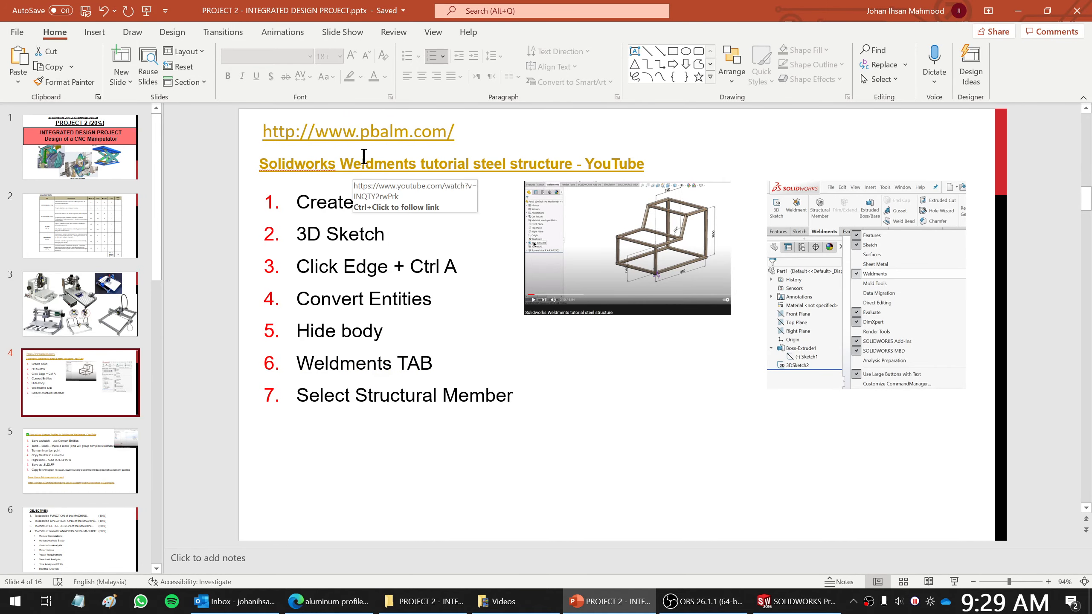
pyautogui.keyDown('ctrl'); pyautogui.click(373, 137); pyautogui.keyUp('ctrl')
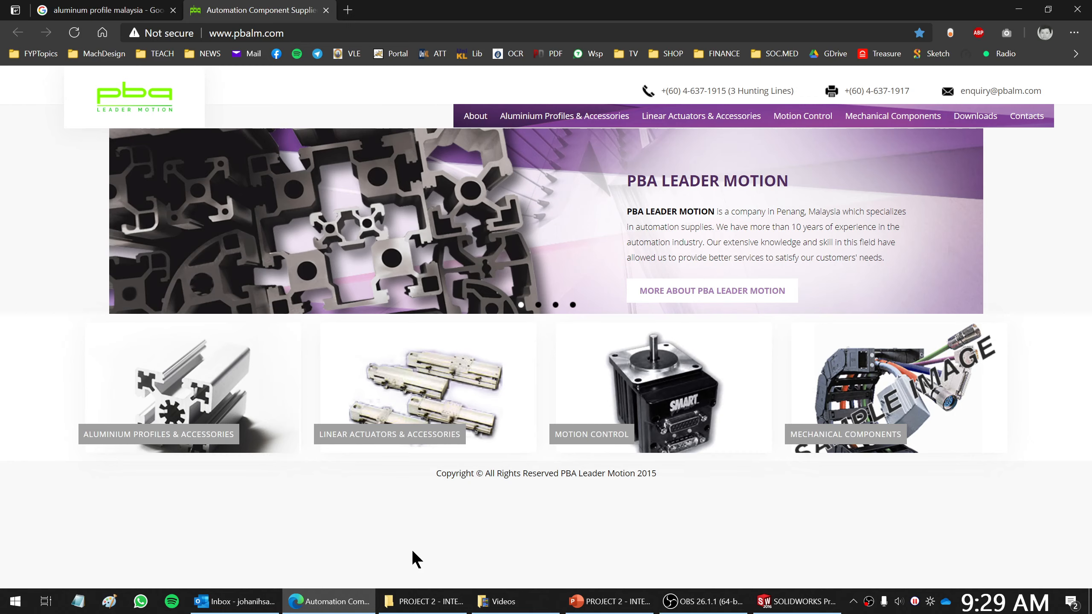
# Browse the supplier's pages for aluminium profiles, linear actuators, motion control and mechanical components.
pyautogui.click(580, 116)
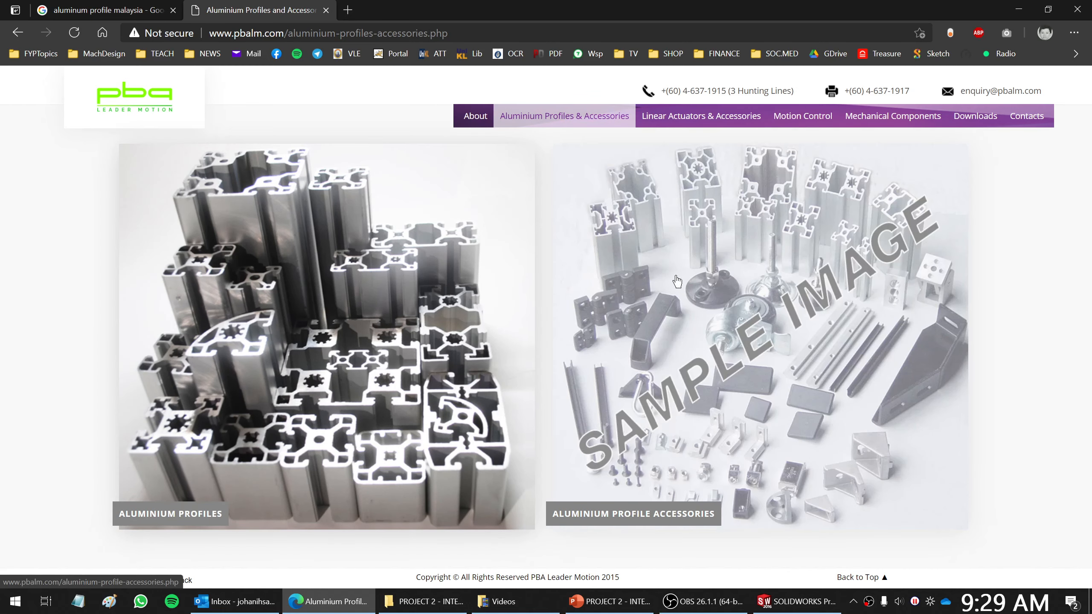
pyautogui.click(701, 116)
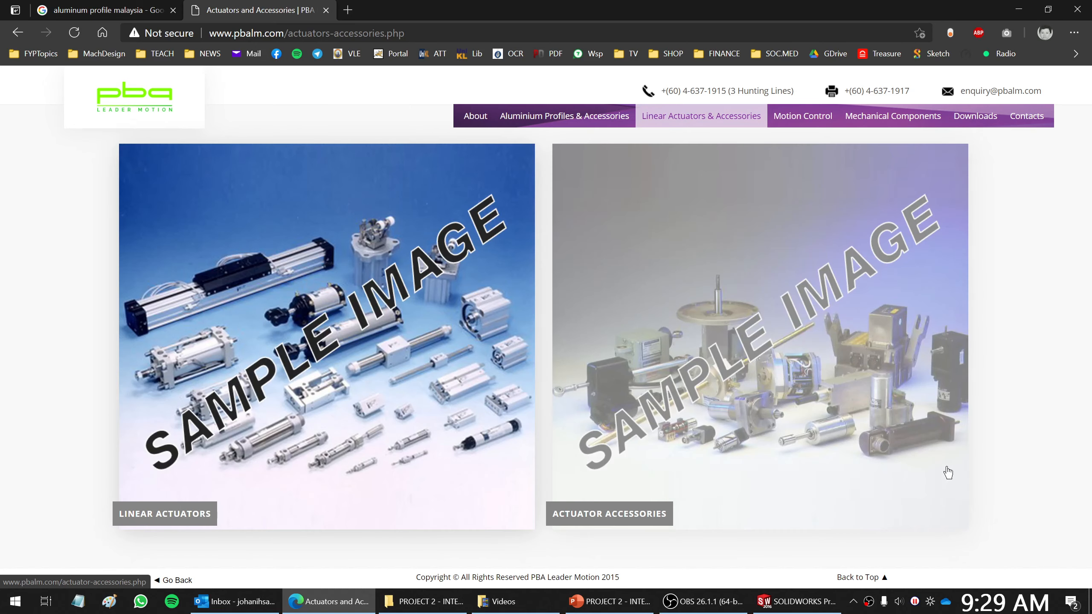
pyautogui.click(786, 124)
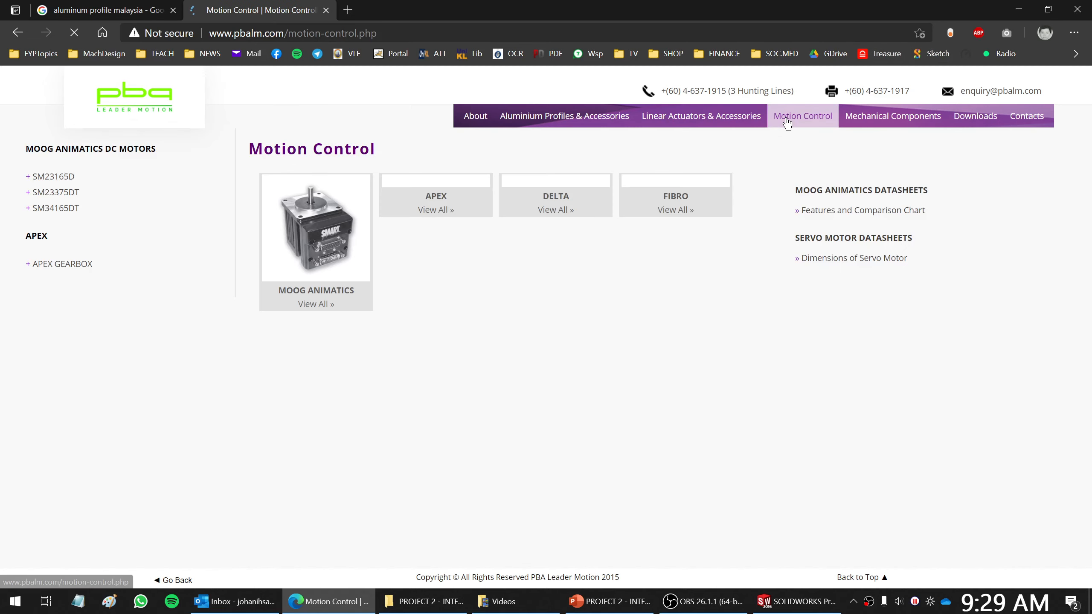
pyautogui.click(902, 124)
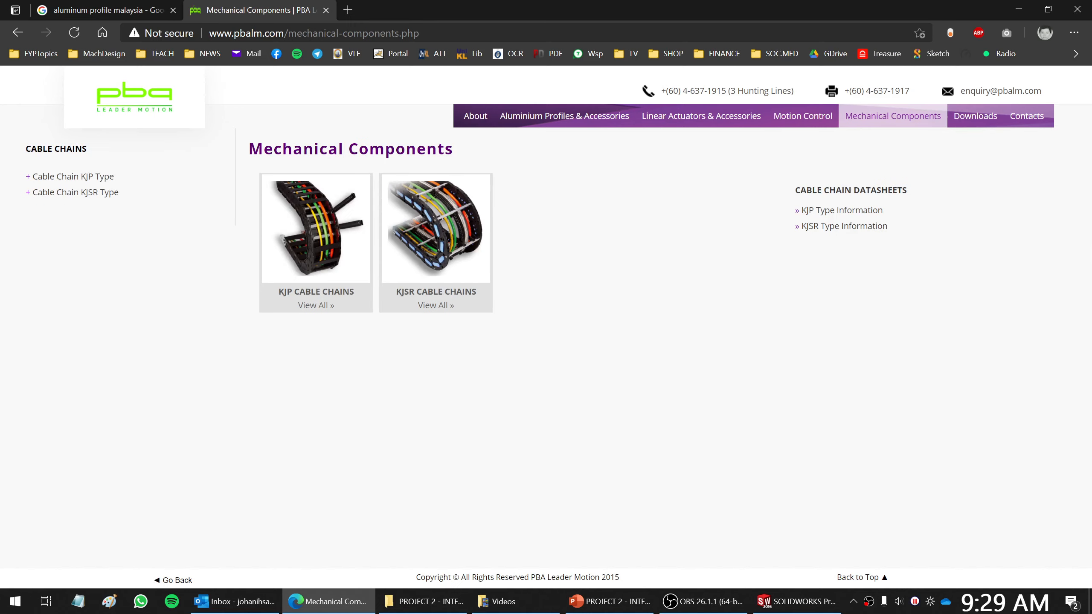
# Review the supplier's downloadable STEP files, including the list for aluminium profile accessories.
pyautogui.click(972, 118)
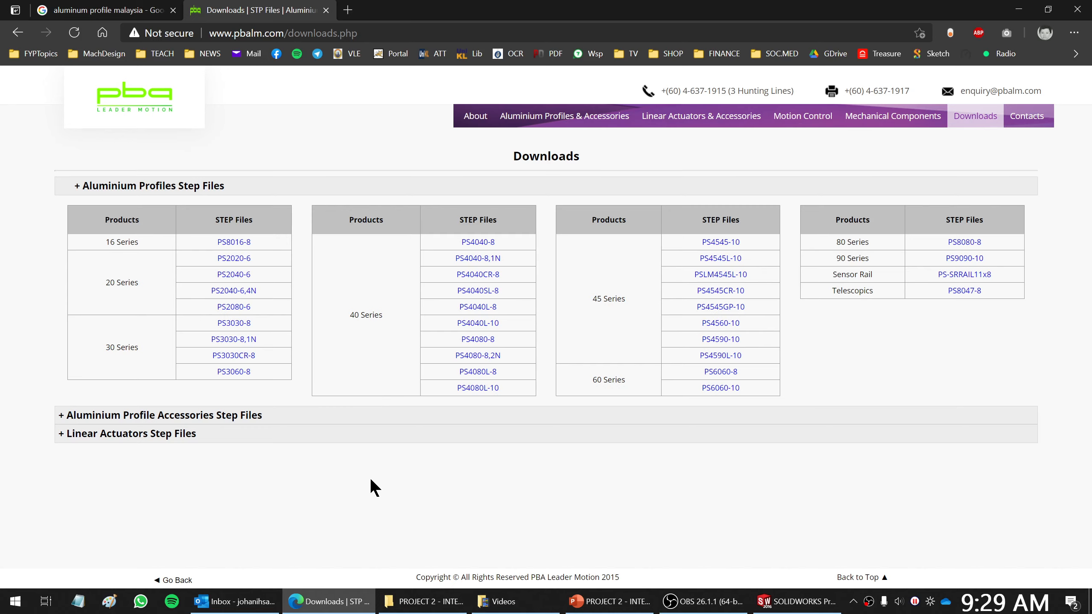
pyautogui.click(65, 415)
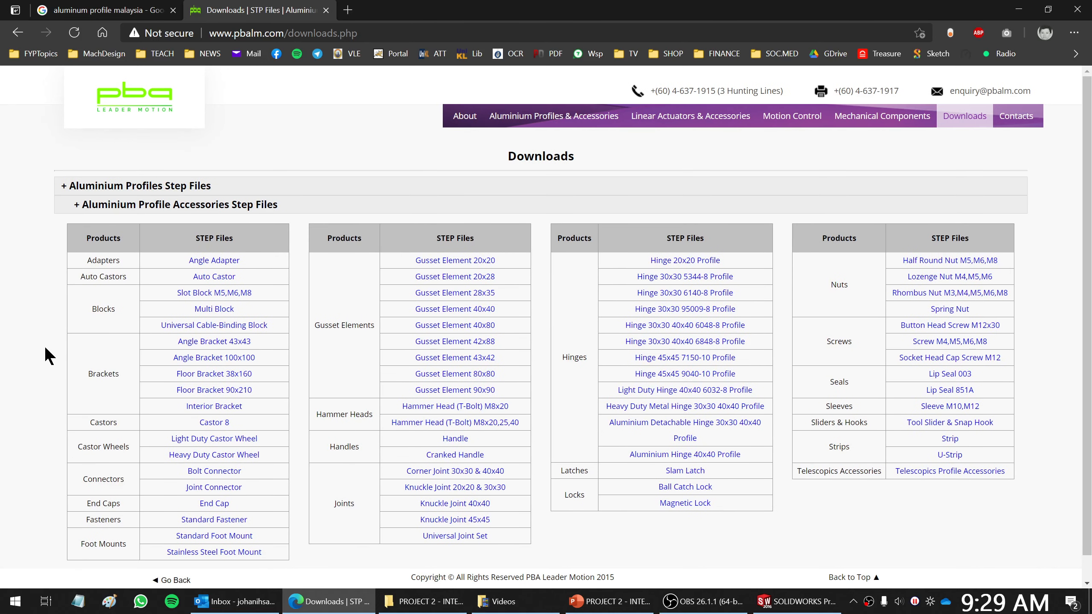
pyautogui.scroll(-1, 49, 356)
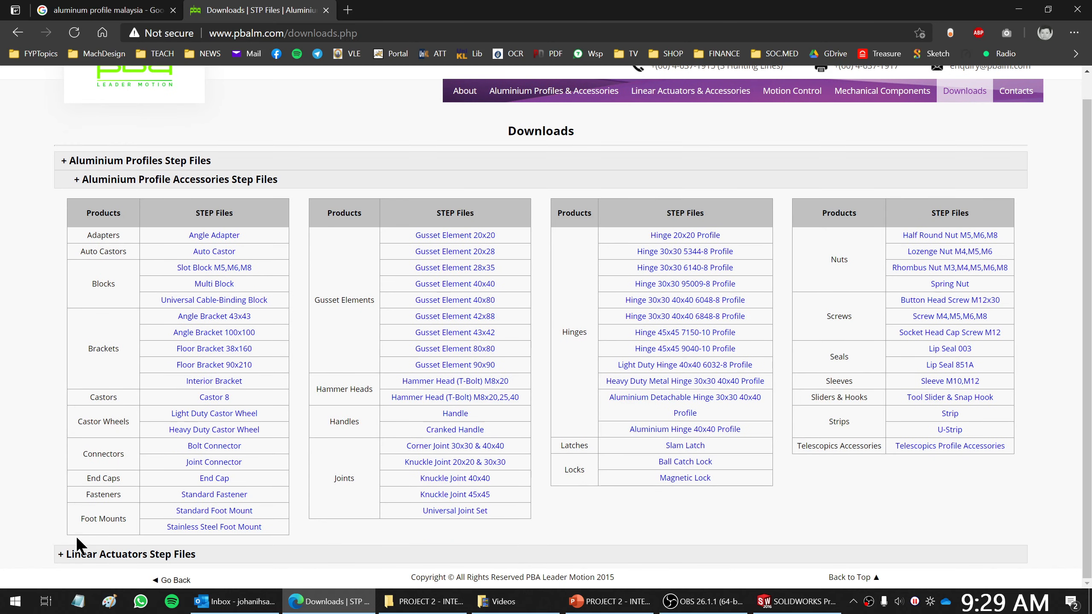
pyautogui.scroll(1, 50, 429)
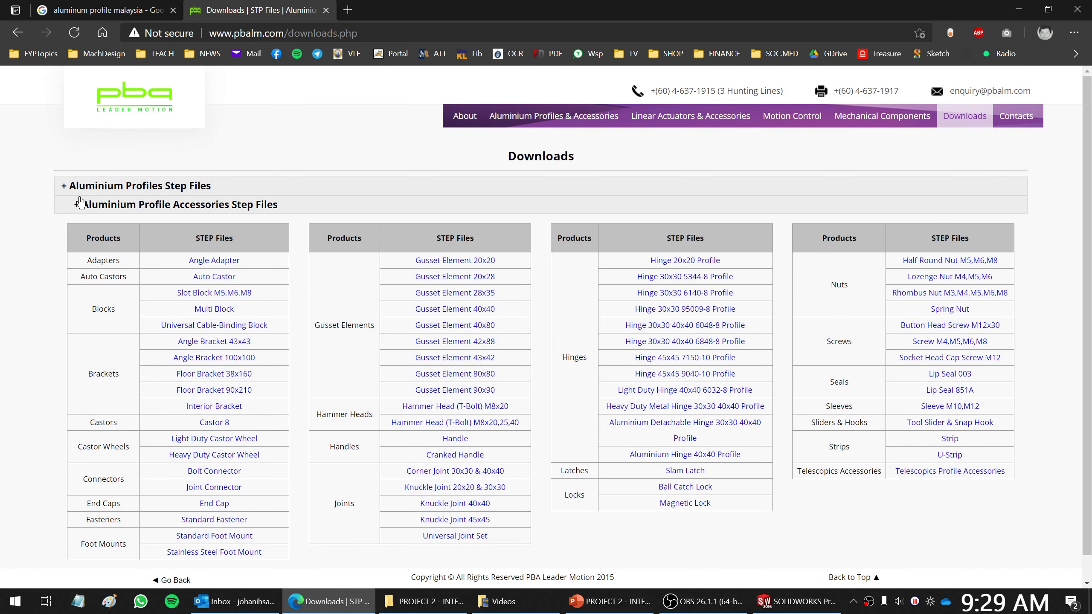
# Open the PS4040-8 product page from the 40 Series in the aluminium profile catalogue.
pyautogui.click(554, 125)
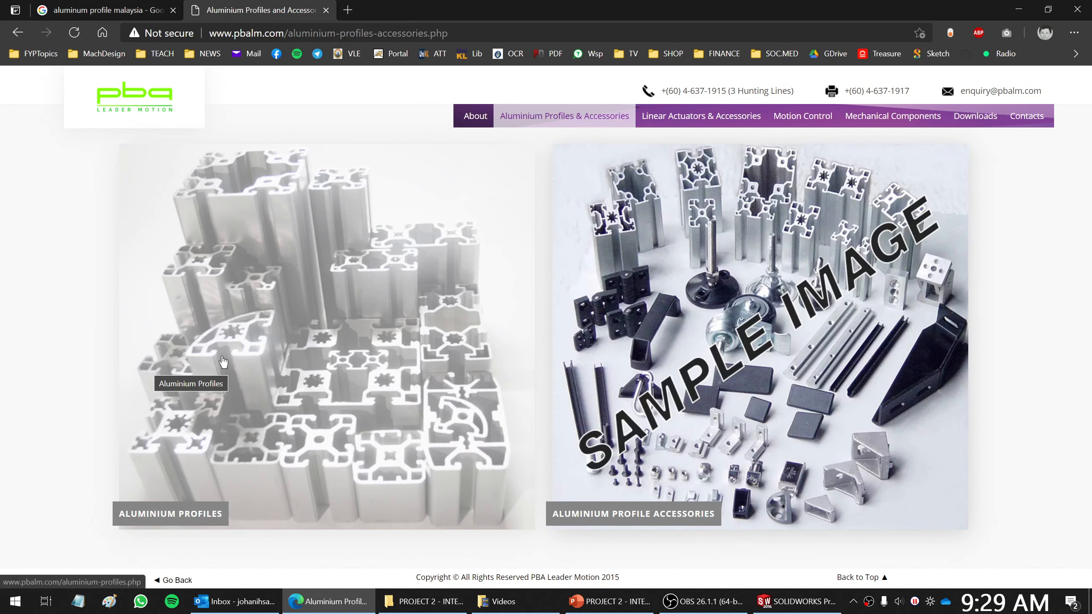
pyautogui.click(223, 362)
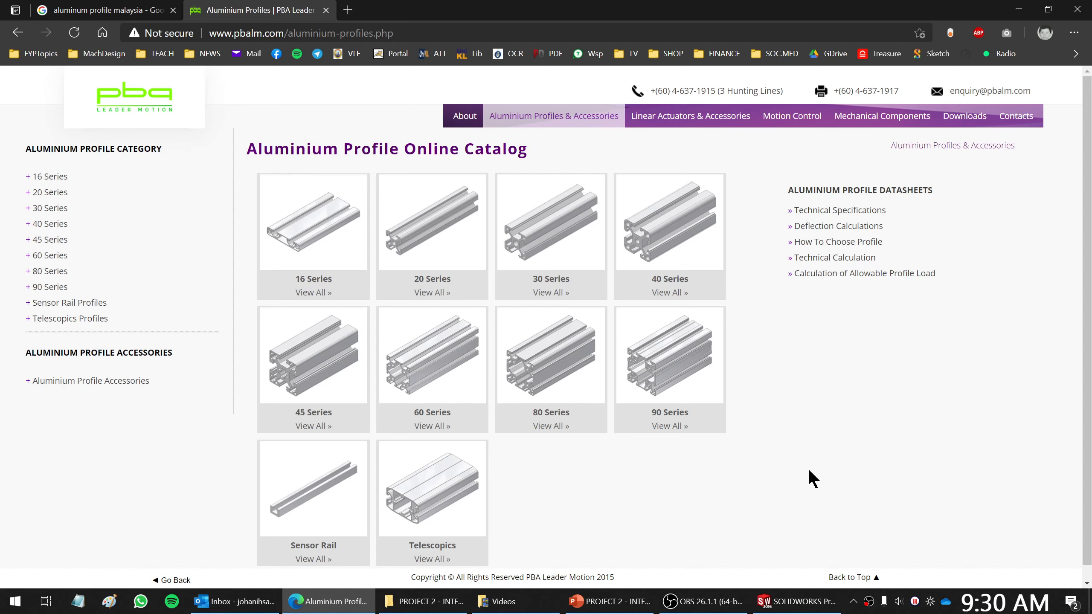
pyautogui.click(673, 224)
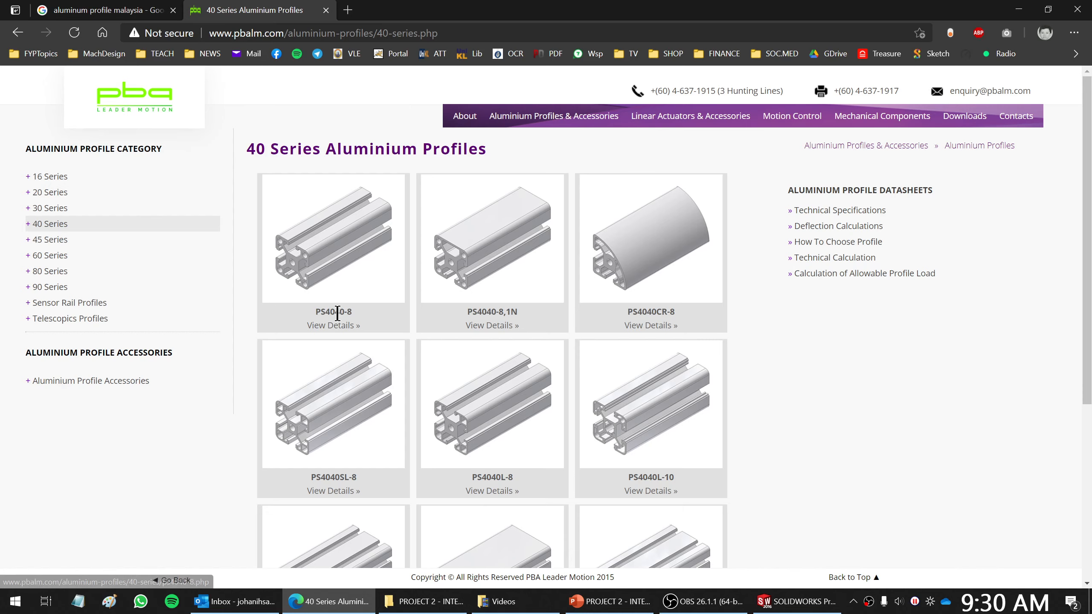
pyautogui.click(327, 262)
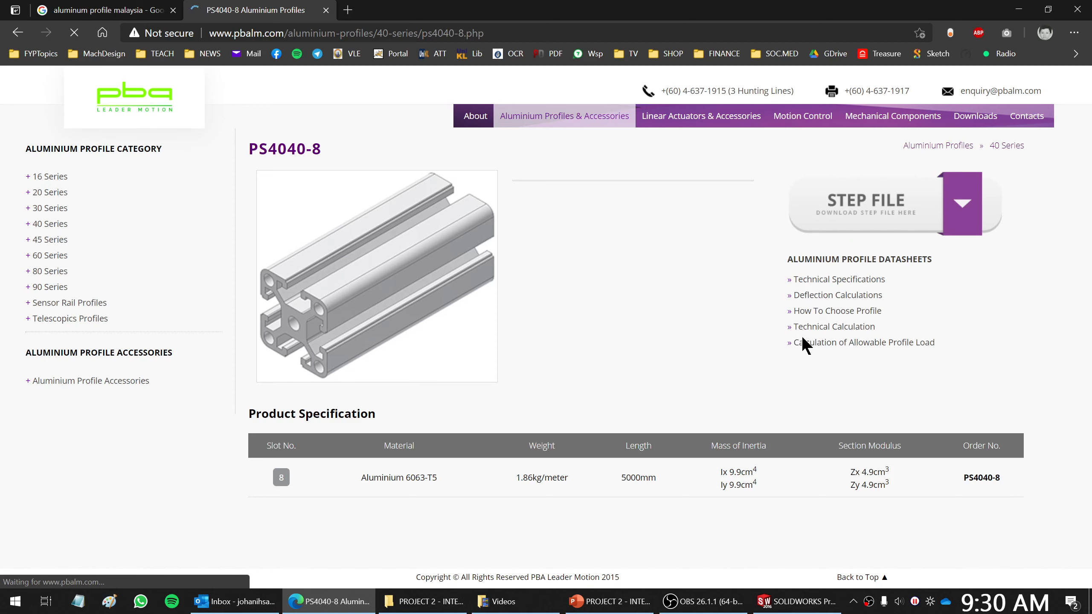
# Download the PS4040-8 STEP file archive and extract PS4040-8.stp to the desktop.
pyautogui.click(871, 211)
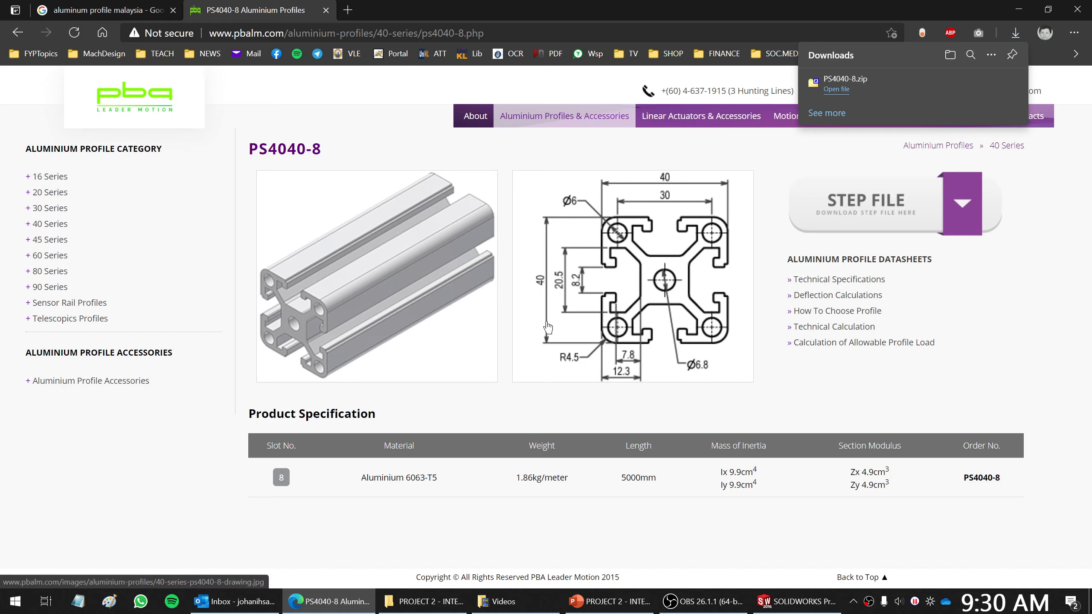
pyautogui.click(837, 89)
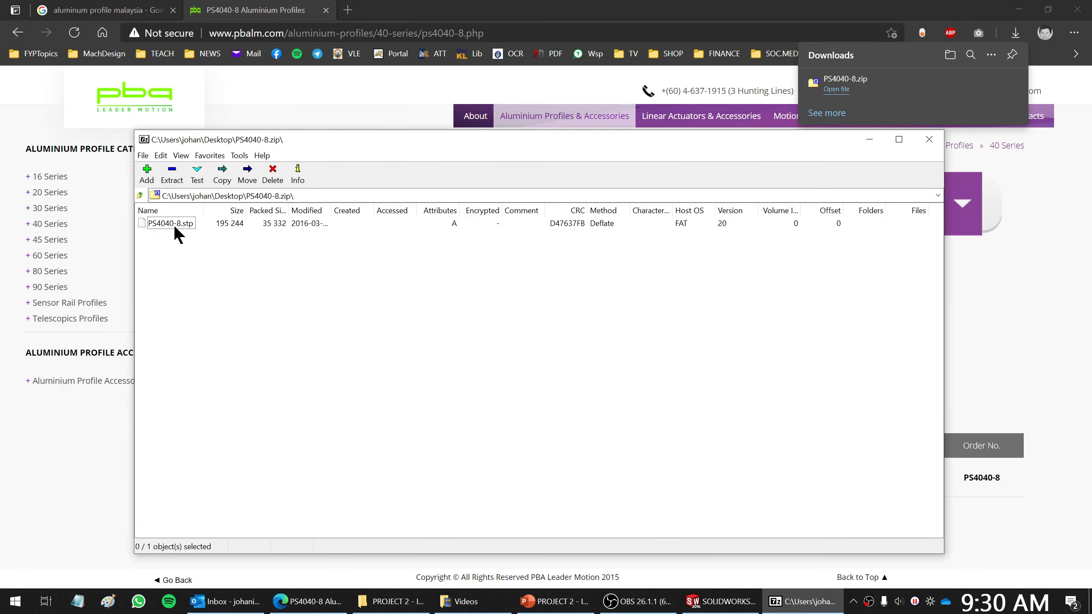
pyautogui.press('super+d')
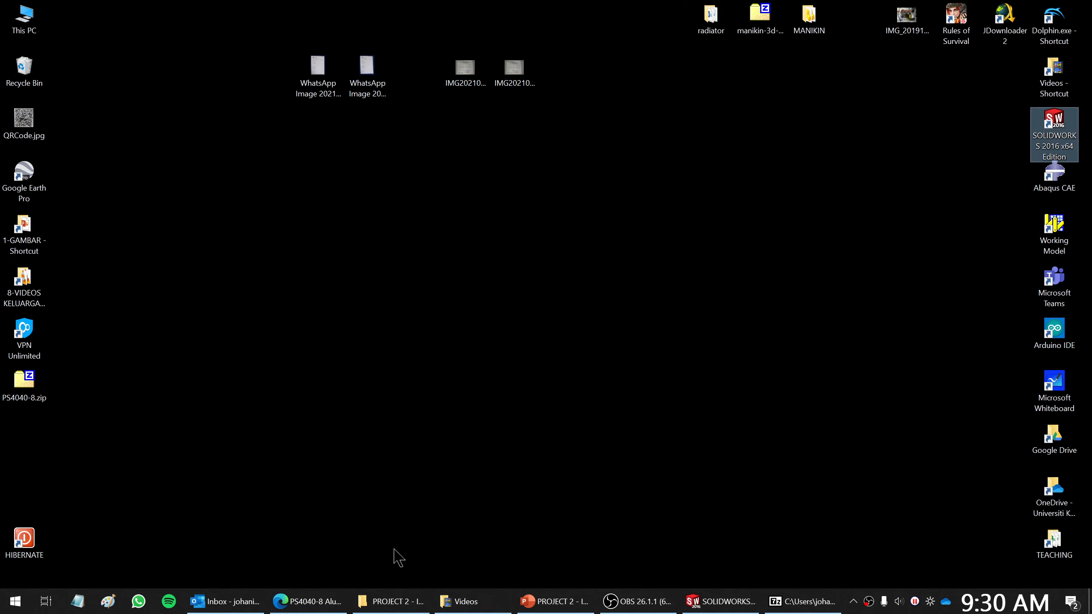
pyautogui.click(802, 601)
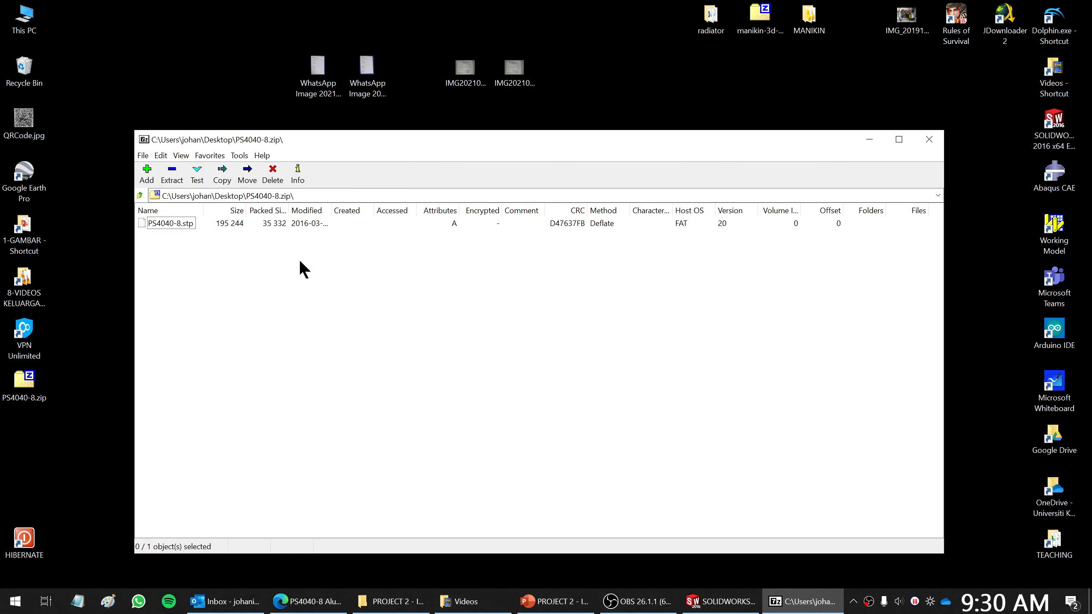
pyautogui.moveTo(167, 231); pyautogui.dragTo(171, 84)
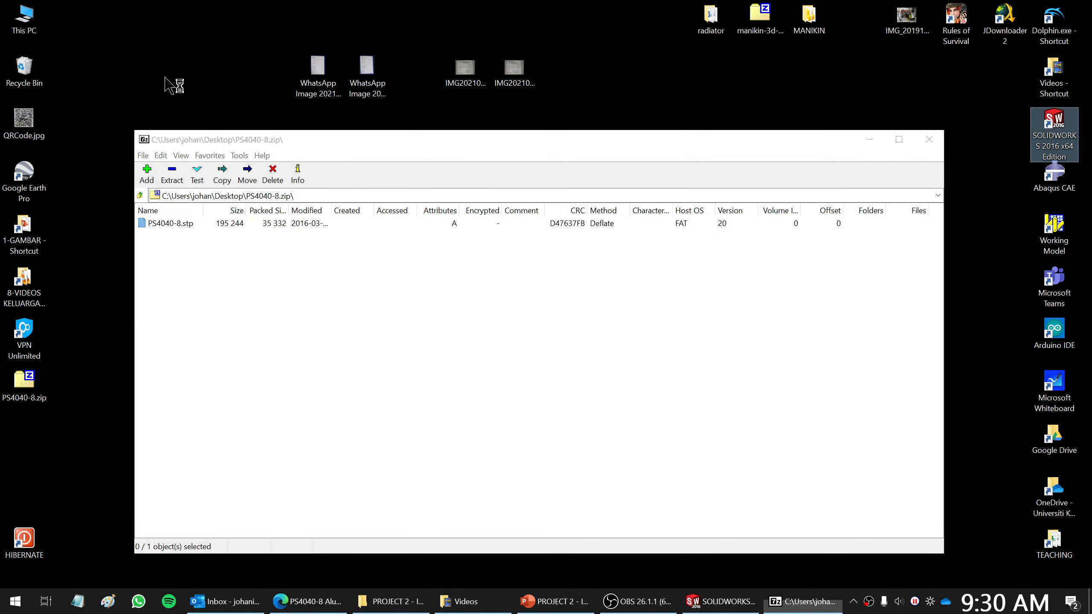
pyautogui.click(934, 139)
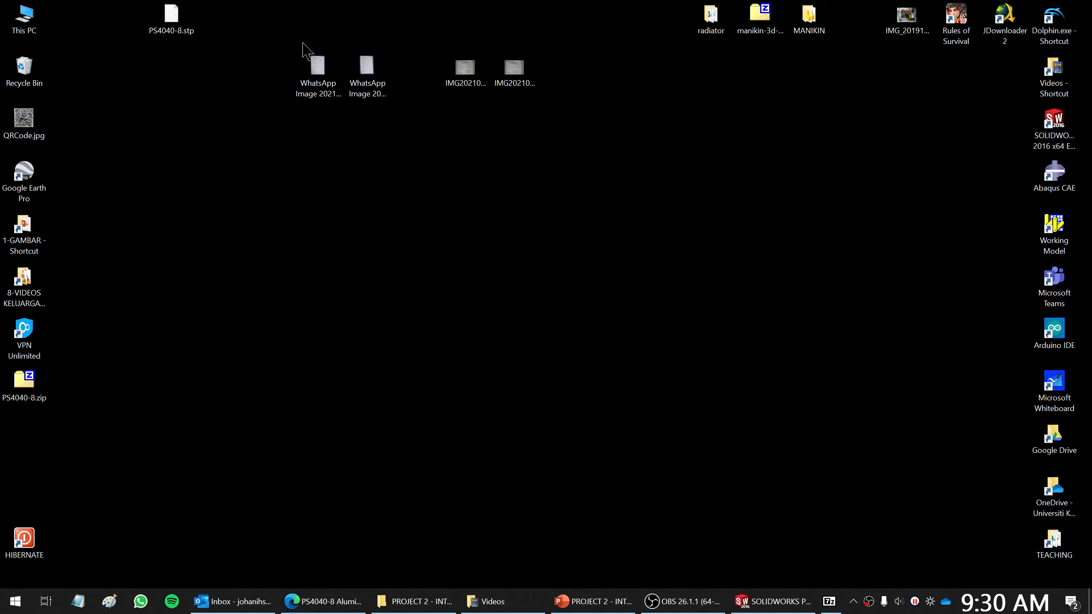
# Switch to SOLIDWORKS, open PS4040-8.stp from the desktop and run Import Diagnostics on the part.
pyautogui.moveTo(148, 18); pyautogui.dragTo(515, 327)
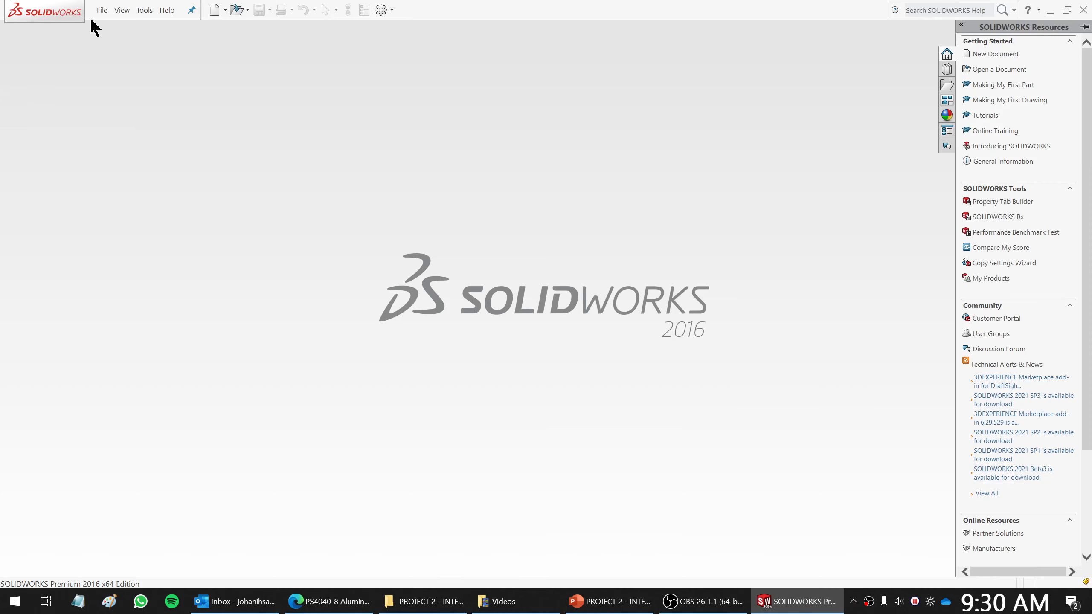
pyautogui.click(99, 11)
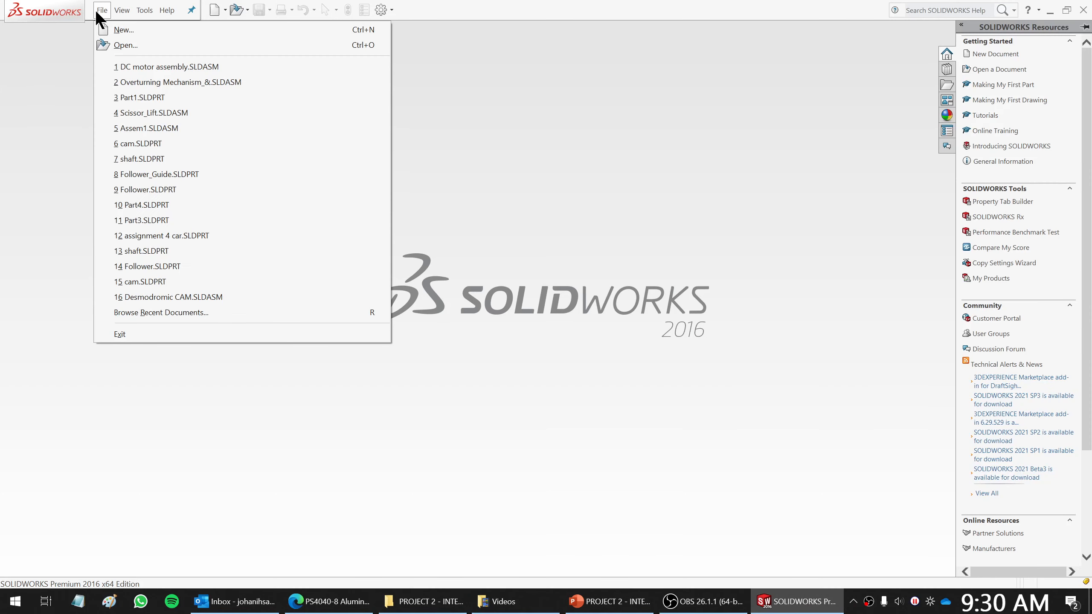
pyautogui.click(112, 43)
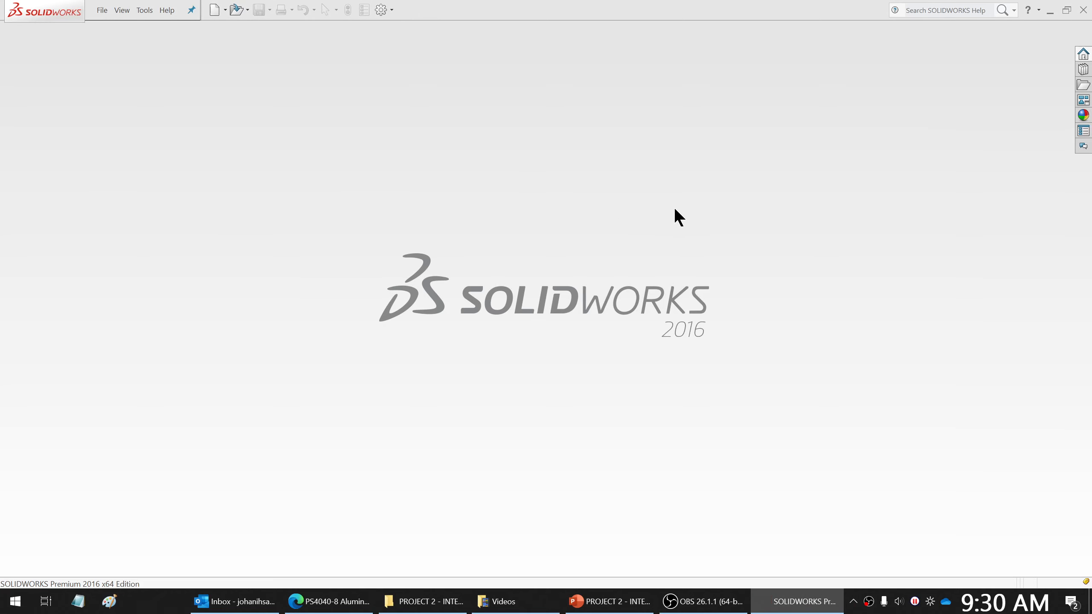
pyautogui.moveTo(844, 165); pyautogui.dragTo(854, 258)
pyautogui.doubleClick(779, 211)
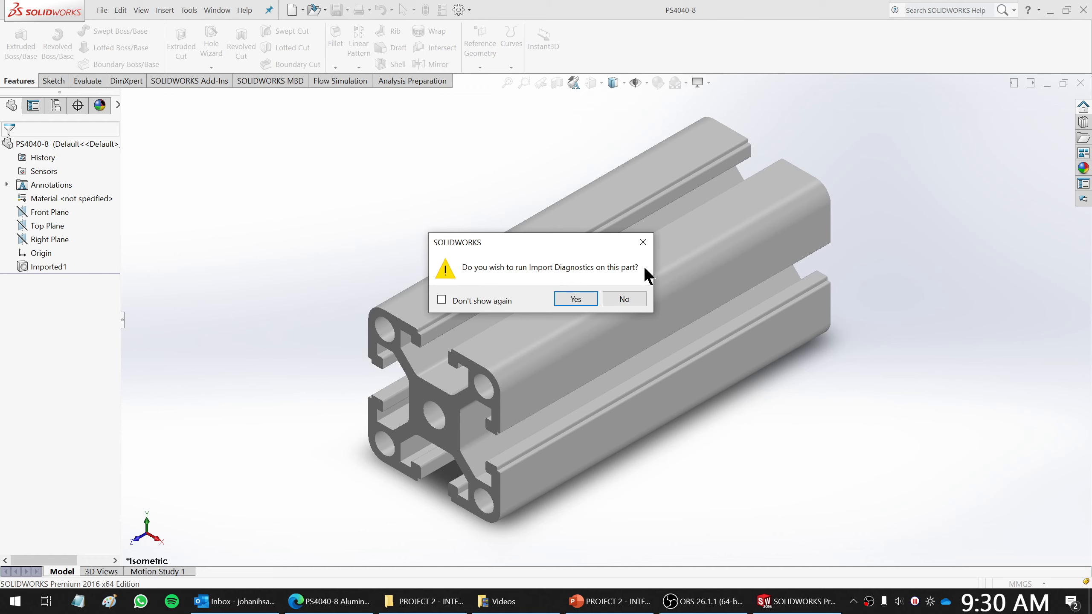
pyautogui.click(567, 298)
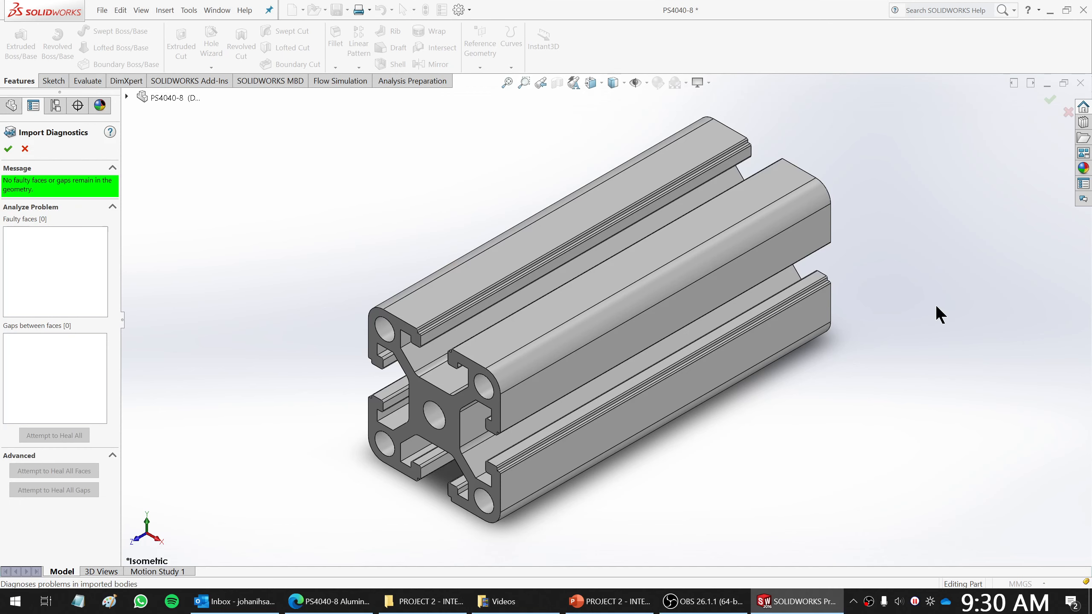
pyautogui.click(8, 149)
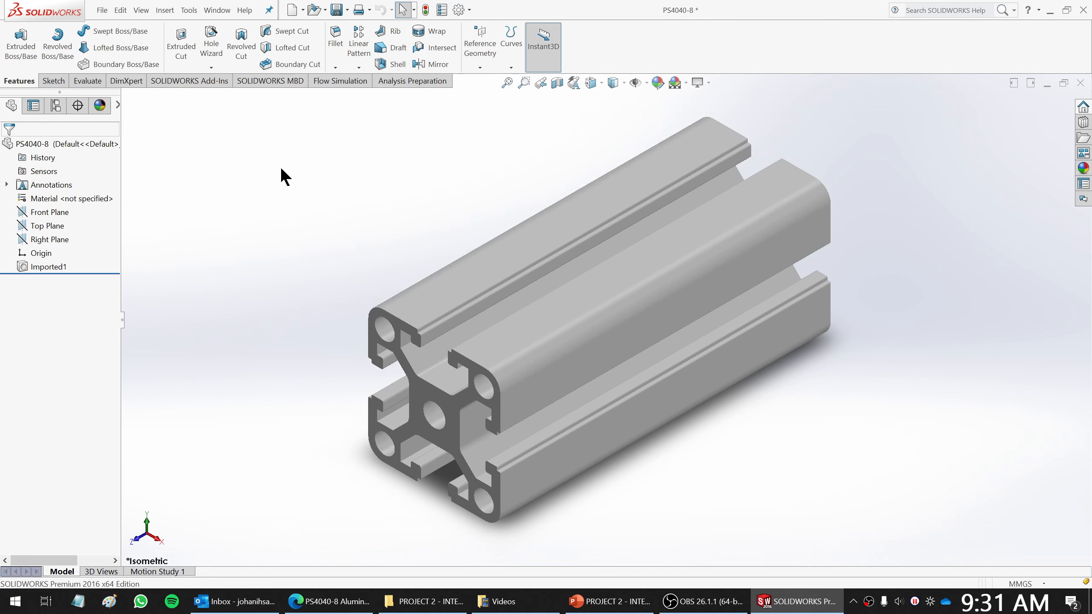
# Examine the imported profile body and select its cross-section end face.
pyautogui.moveTo(597, 416); pyautogui.dragTo(581, 363, button='middle')
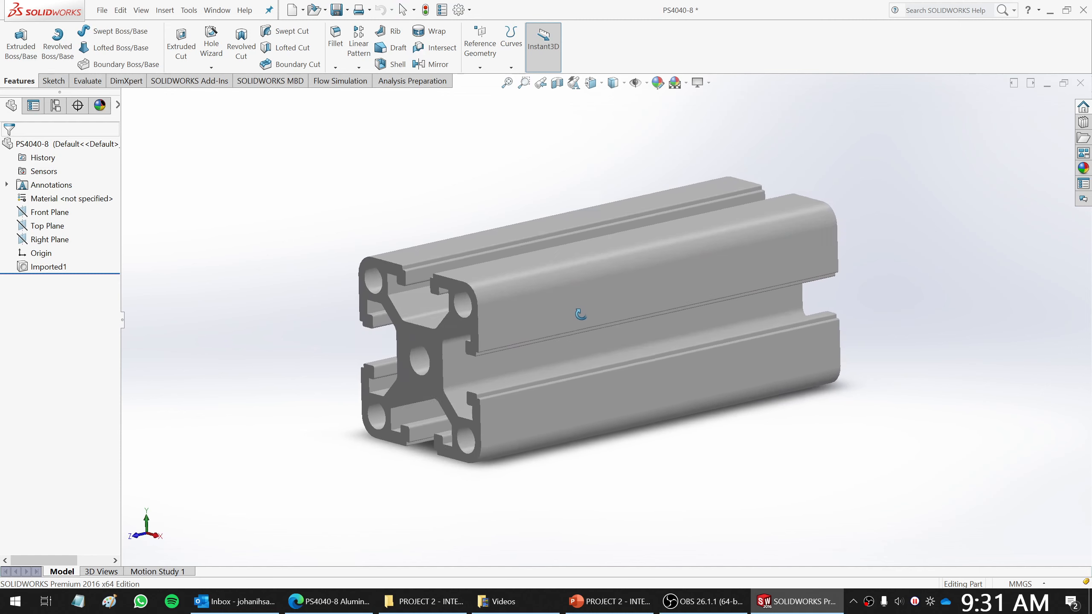
pyautogui.click(46, 267)
pyautogui.click(194, 221)
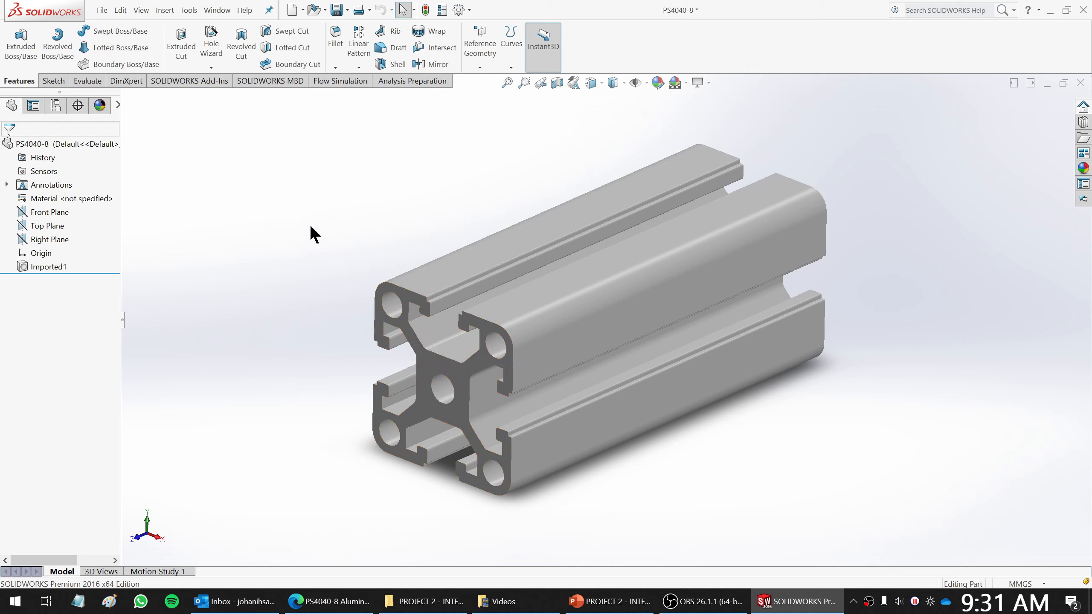
pyautogui.scroll(1, 279, 259)
pyautogui.scroll(1, 654, 473)
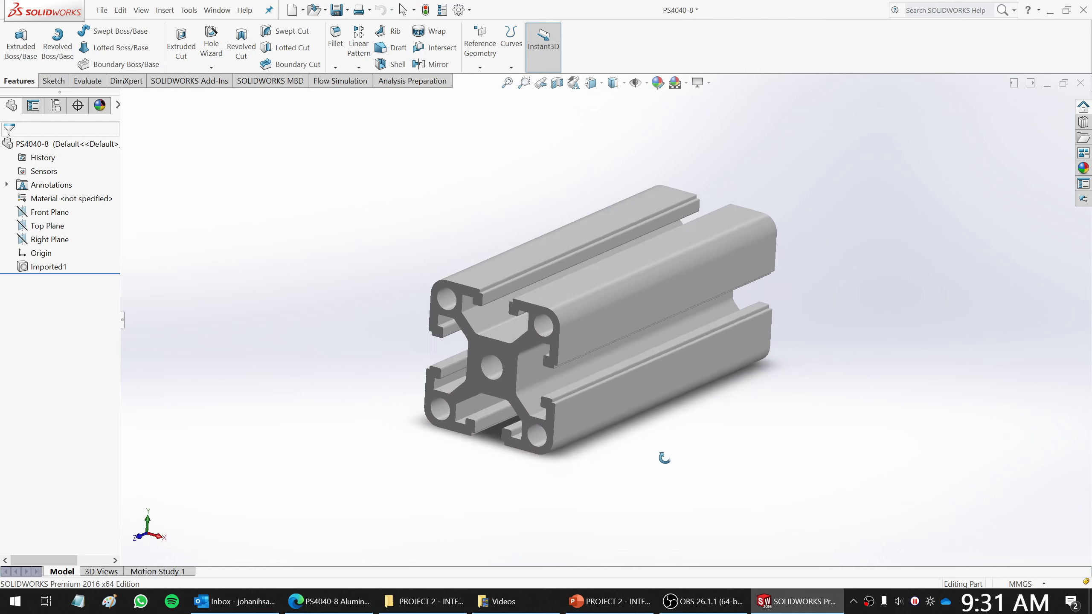
pyautogui.click(460, 350)
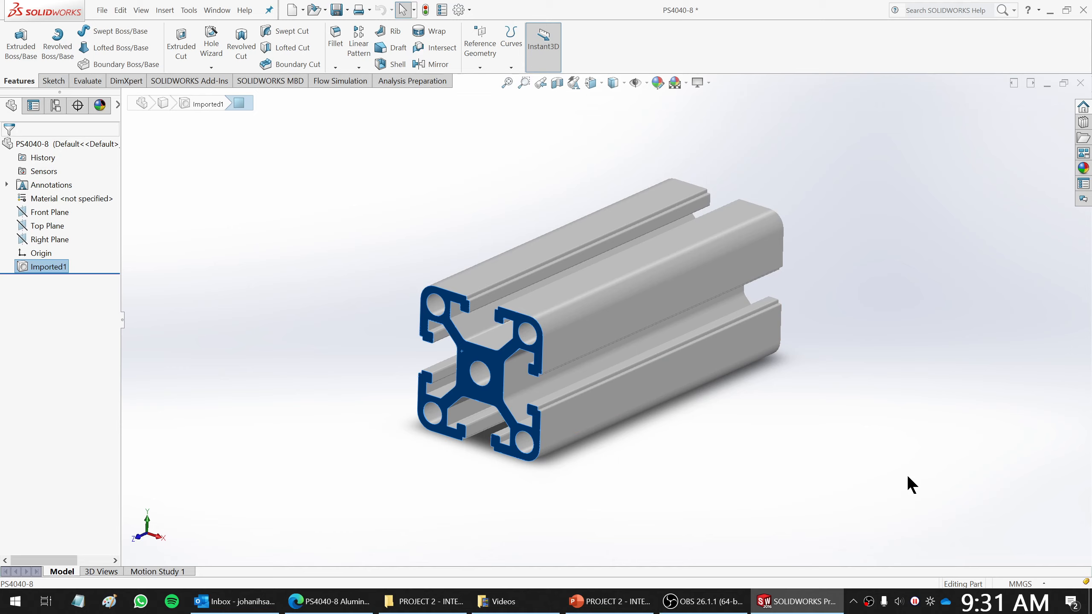
# Start a new sketch on the Front Plane of the imported profile part.
pyautogui.click(54, 210)
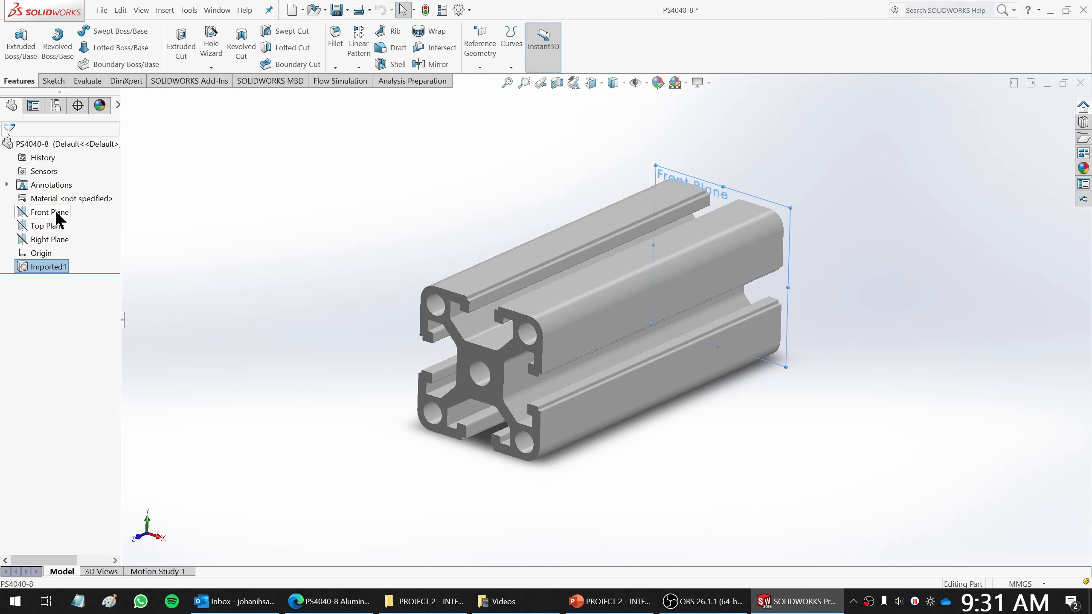
pyautogui.rightClick(56, 215)
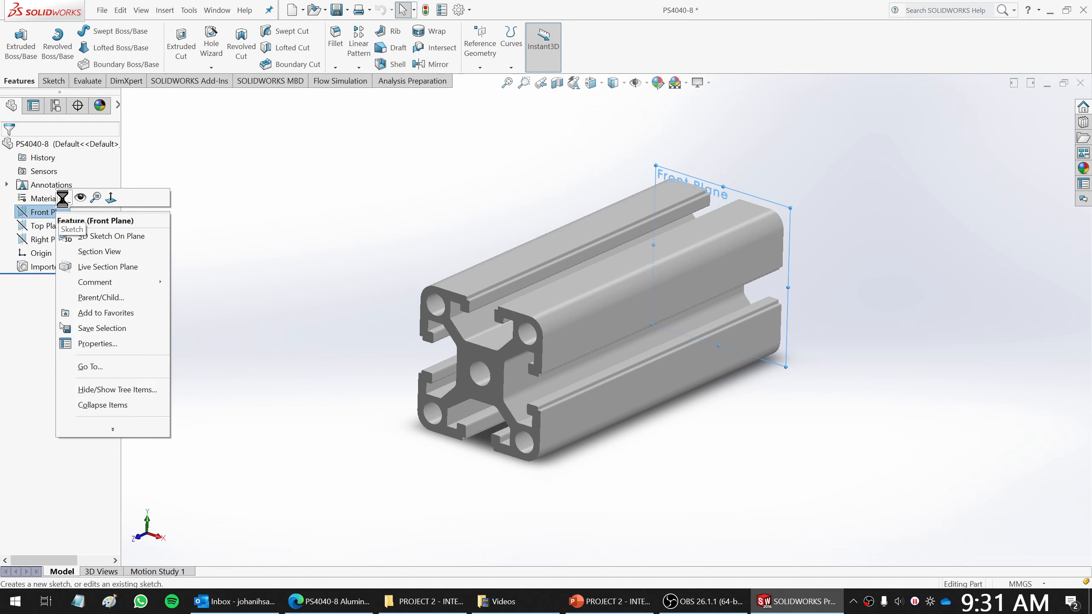
pyautogui.click(65, 197)
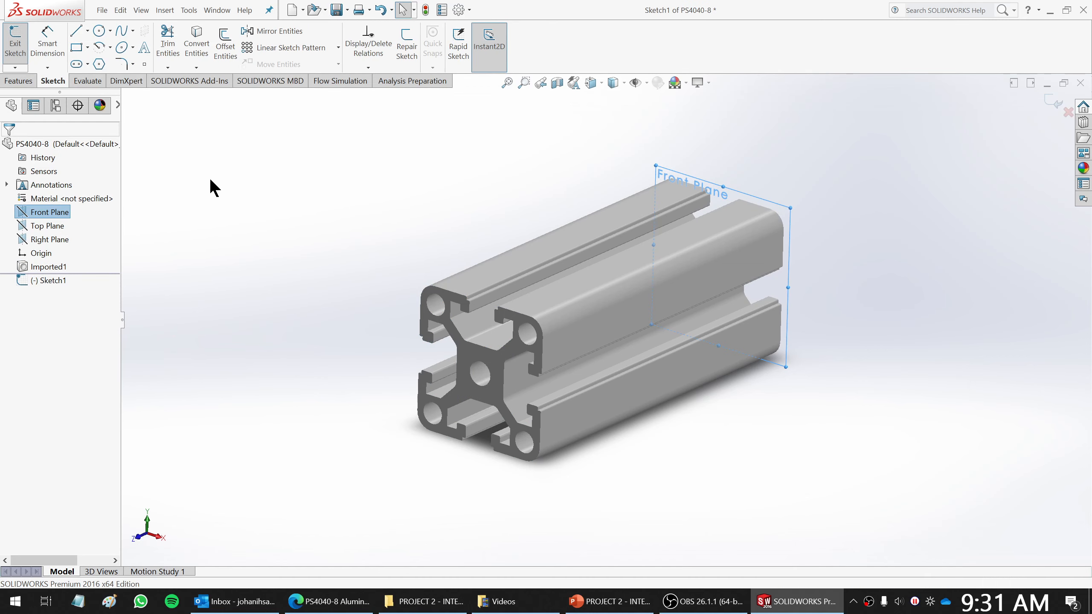
# Use Convert Entities to project the five circular hole edges of the profile's end face into the sketch.
pyautogui.click(197, 45)
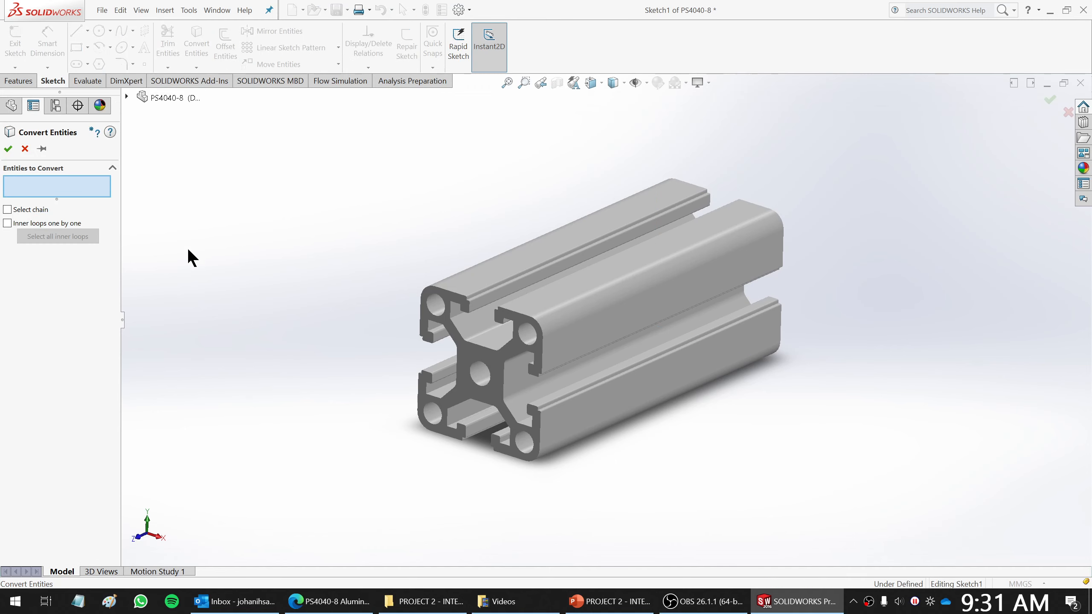
pyautogui.click(470, 349)
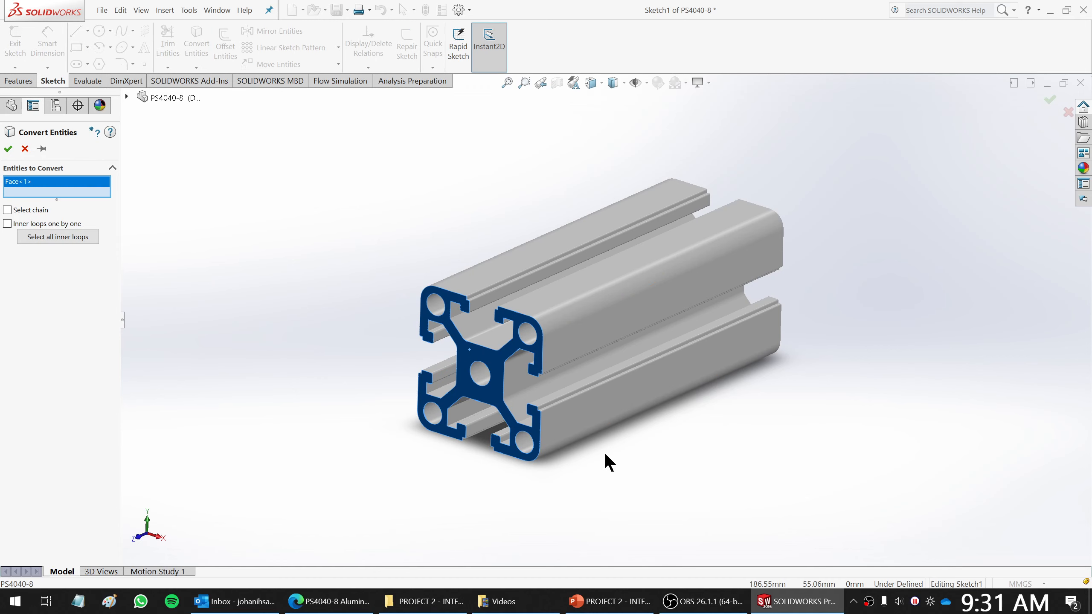
pyautogui.scroll(-3, 603, 452)
pyautogui.click(499, 421)
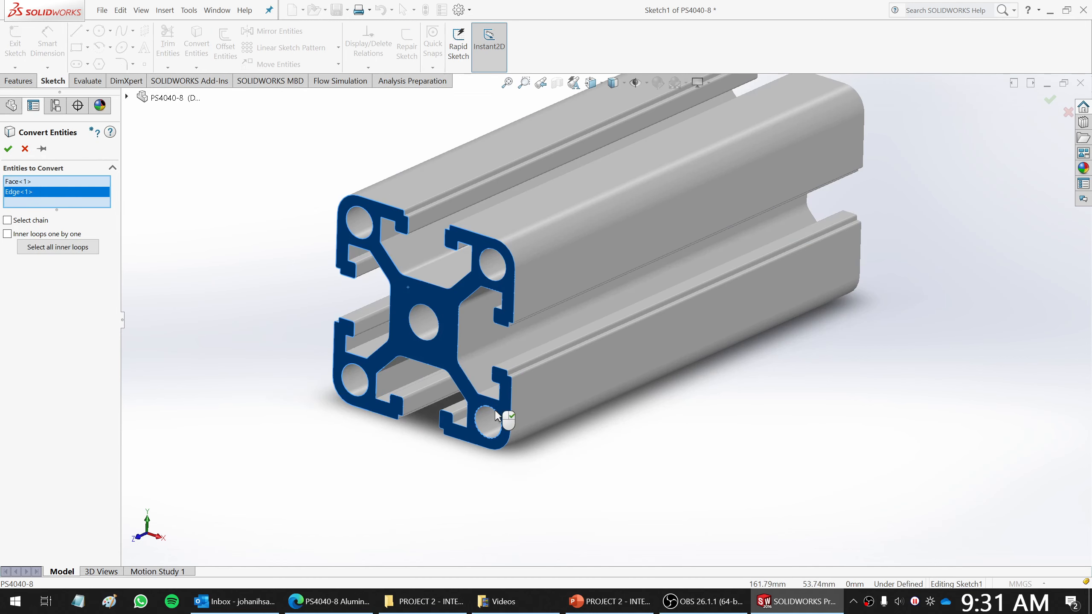
pyautogui.click(487, 251)
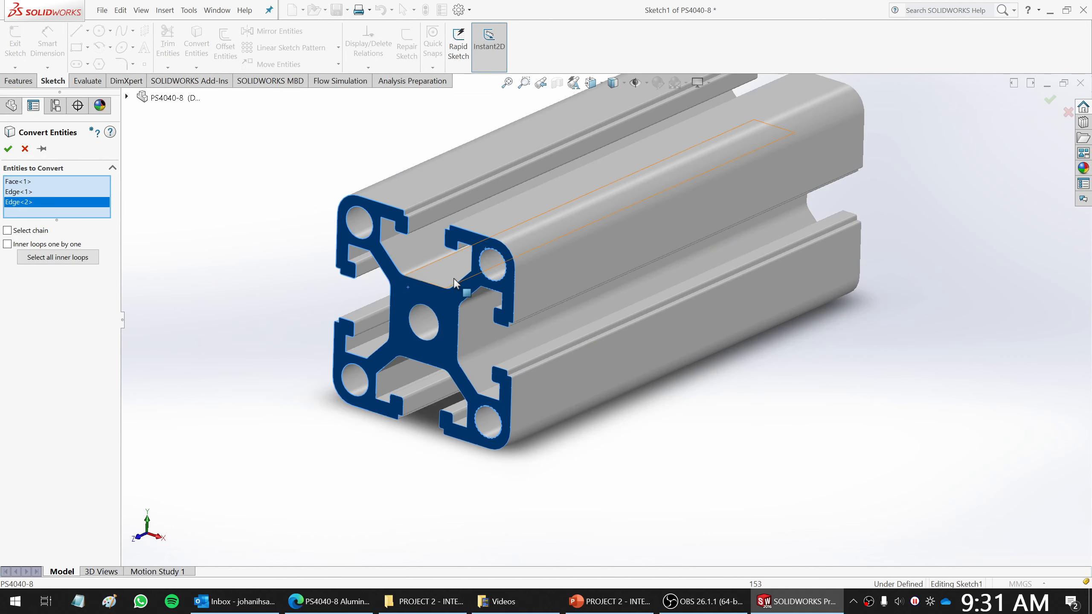
pyautogui.click(431, 309)
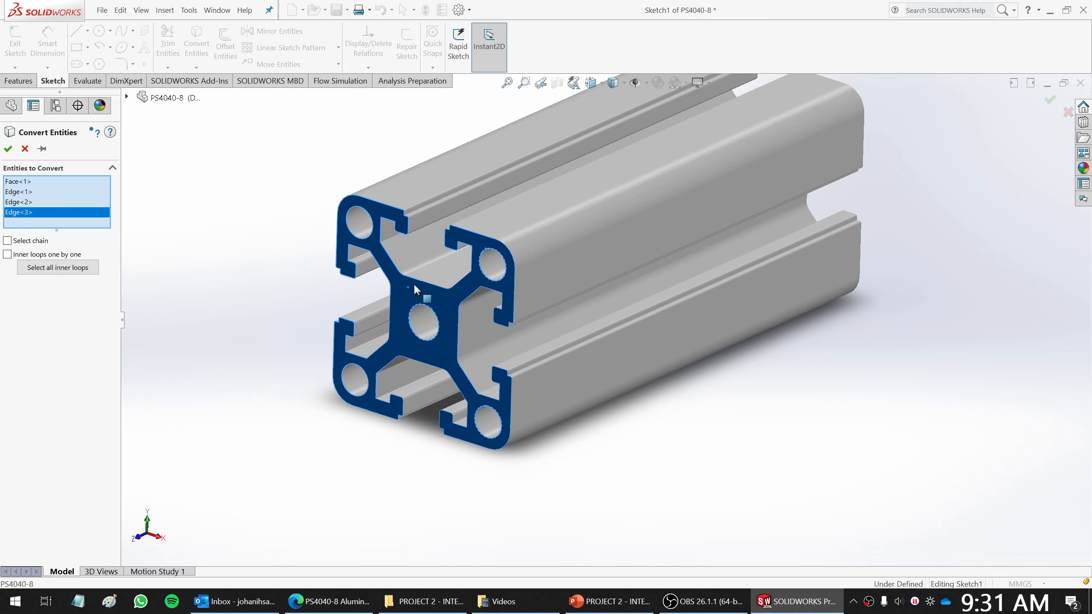
pyautogui.click(373, 231)
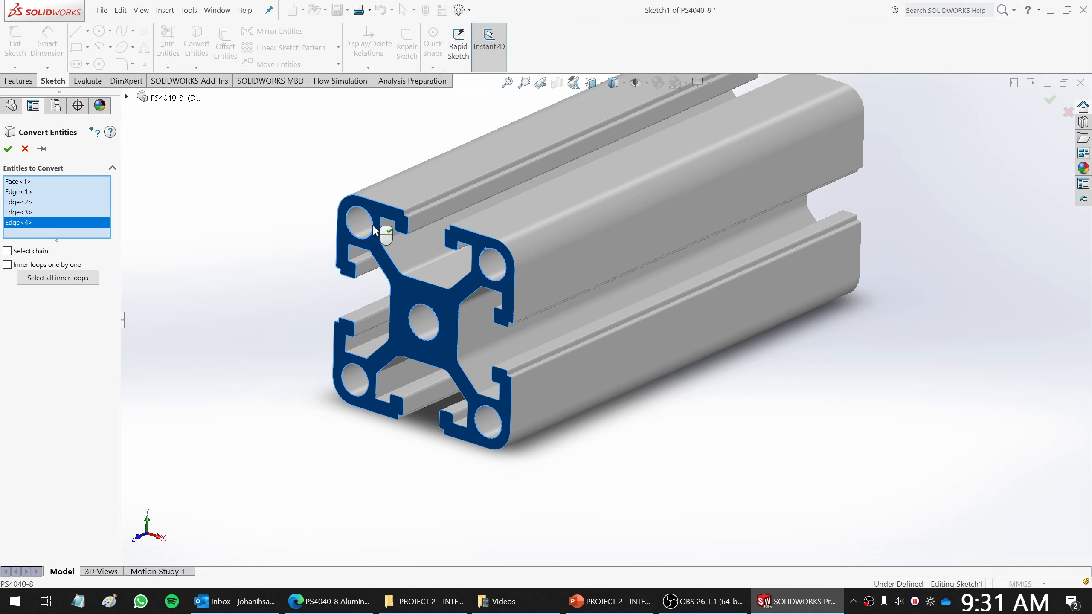
pyautogui.click(369, 381)
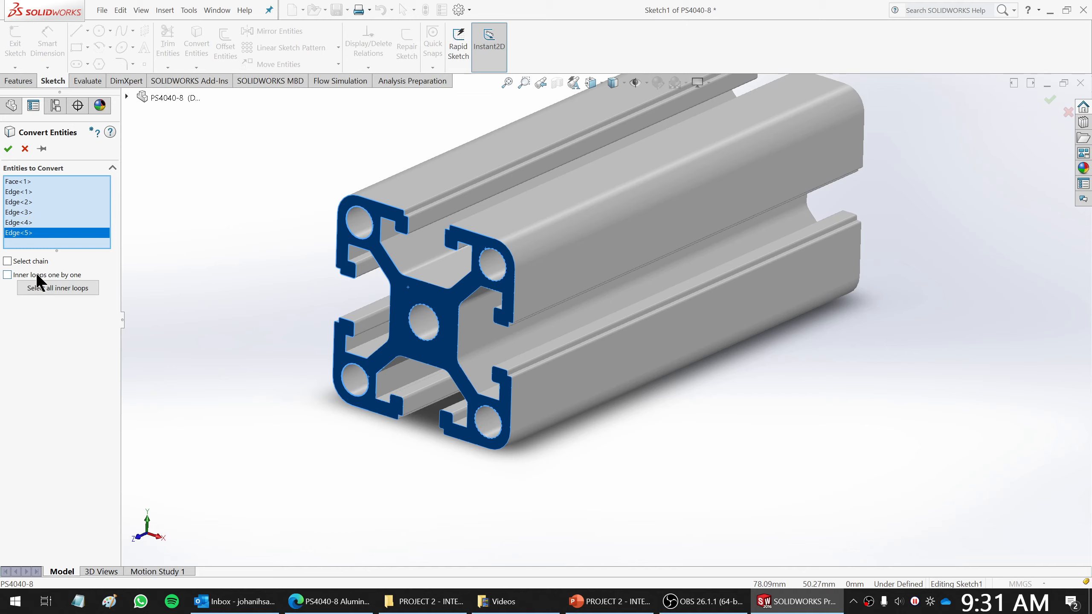
pyautogui.click(8, 150)
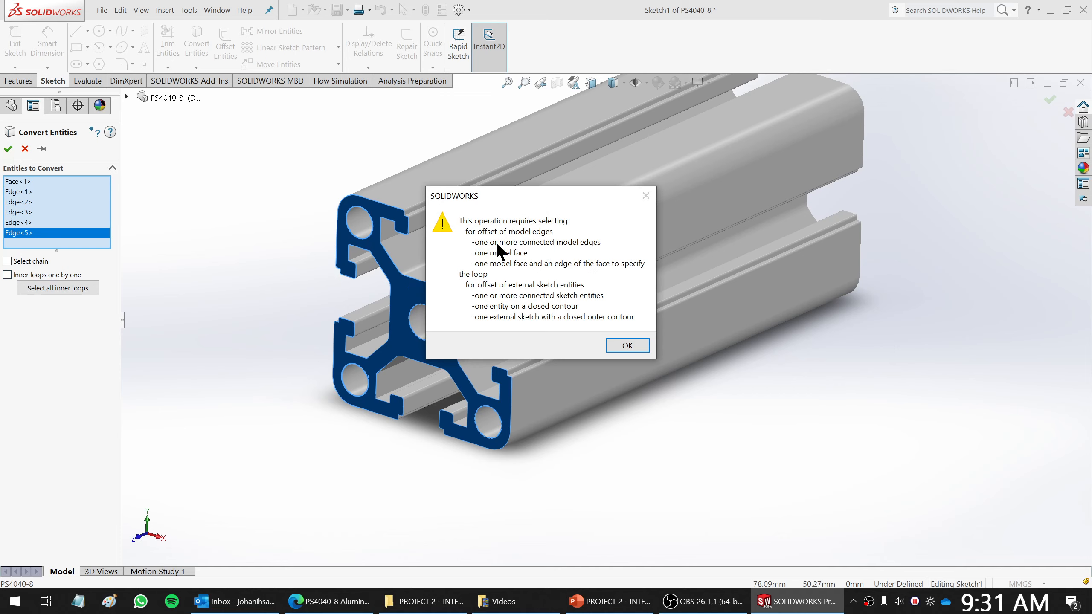
pyautogui.click(638, 348)
pyautogui.press('f')
pyautogui.moveTo(740, 451); pyautogui.dragTo(729, 406, button='middle')
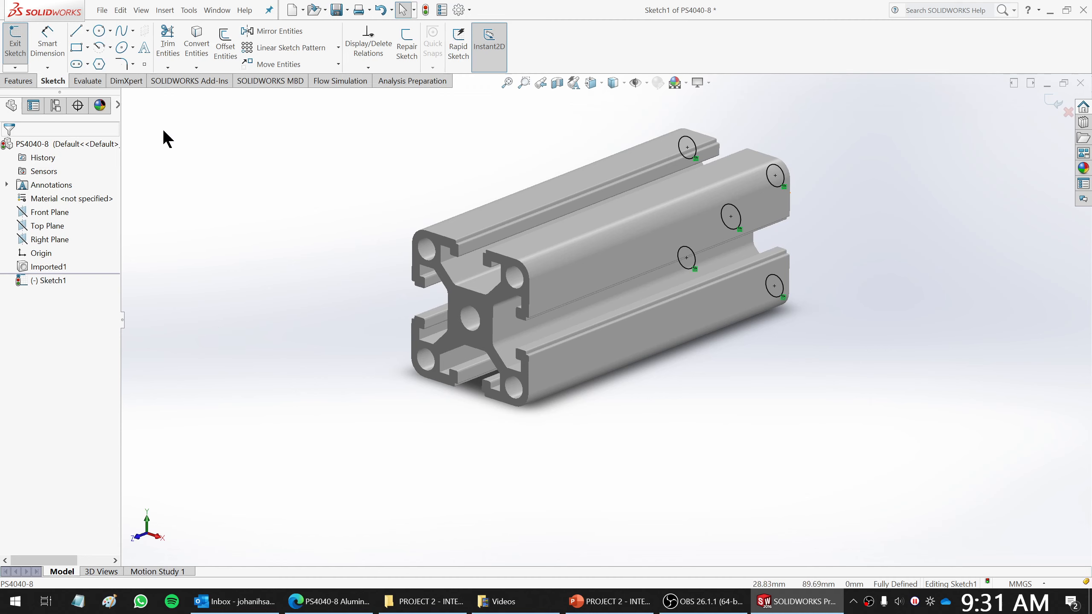
# Convert the profile's end face into sketch entities to add its outer outline to the Front Plane sketch.
pyautogui.click(196, 49)
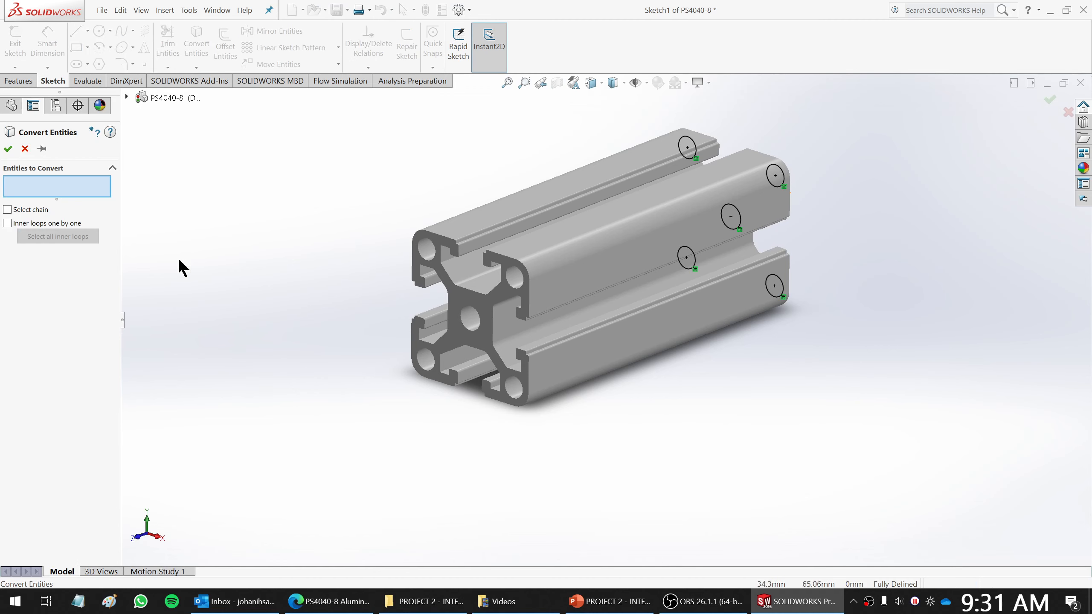
pyautogui.click(459, 297)
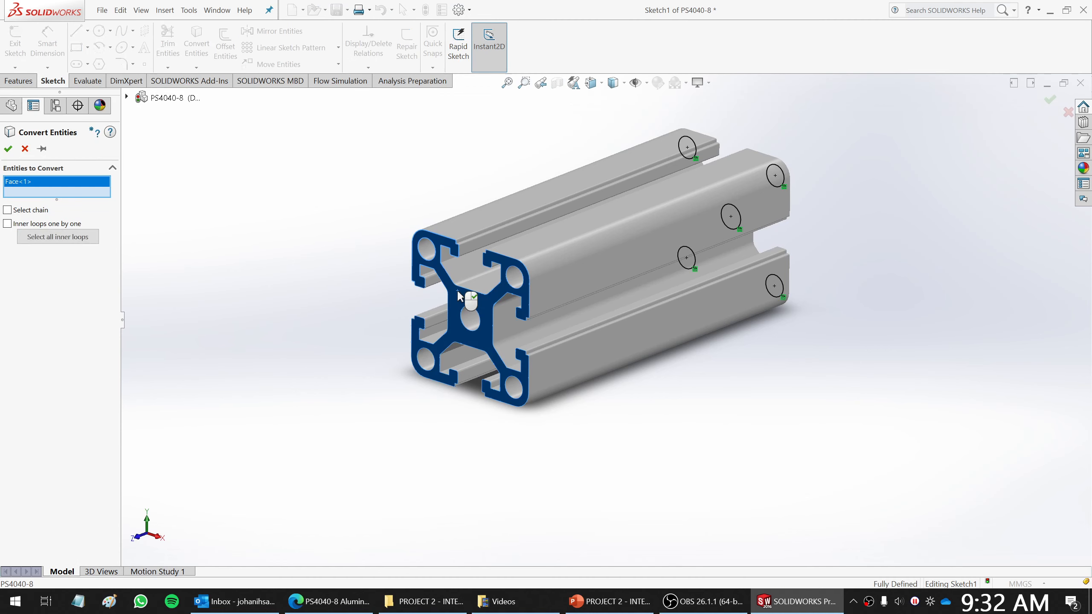
pyautogui.click(7, 150)
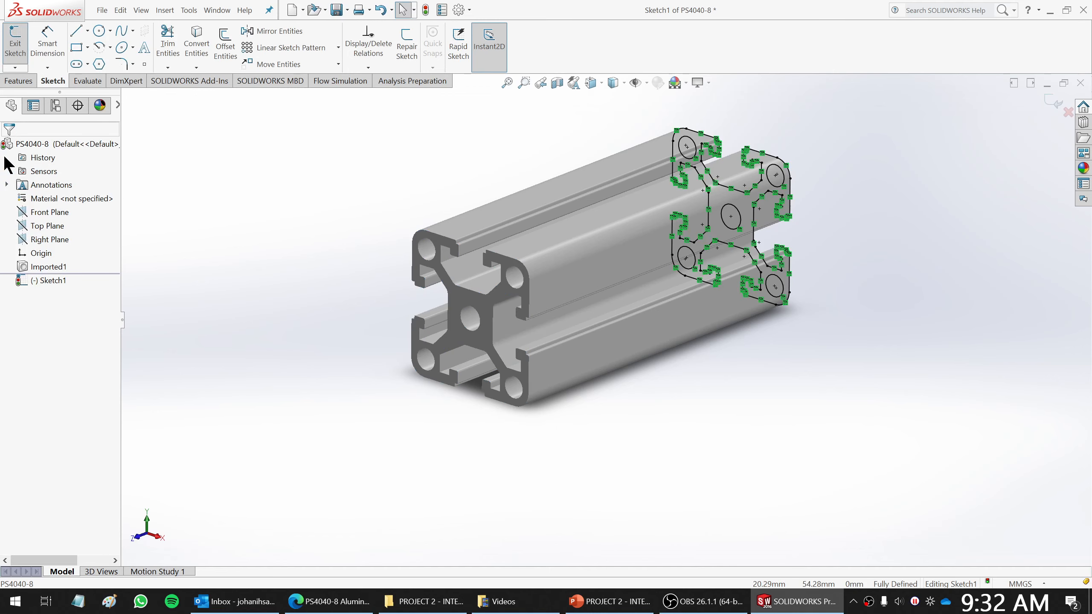
pyautogui.moveTo(643, 434); pyautogui.dragTo(781, 440, button='middle')
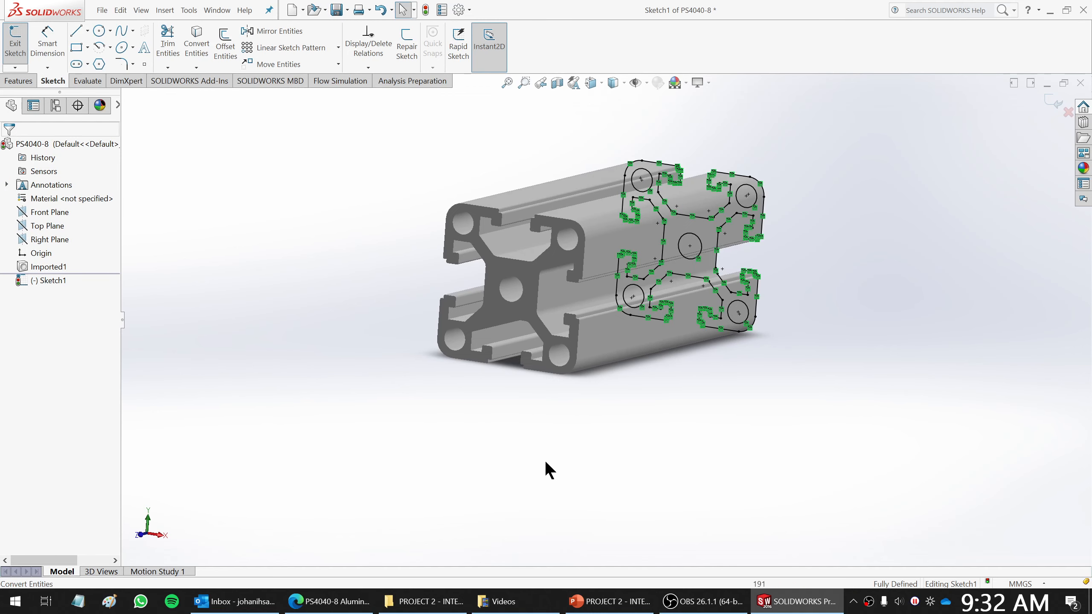
# Exit the sketch and hide the Imported1 body so only the profile sketch is shown.
pyautogui.rightClick(59, 266)
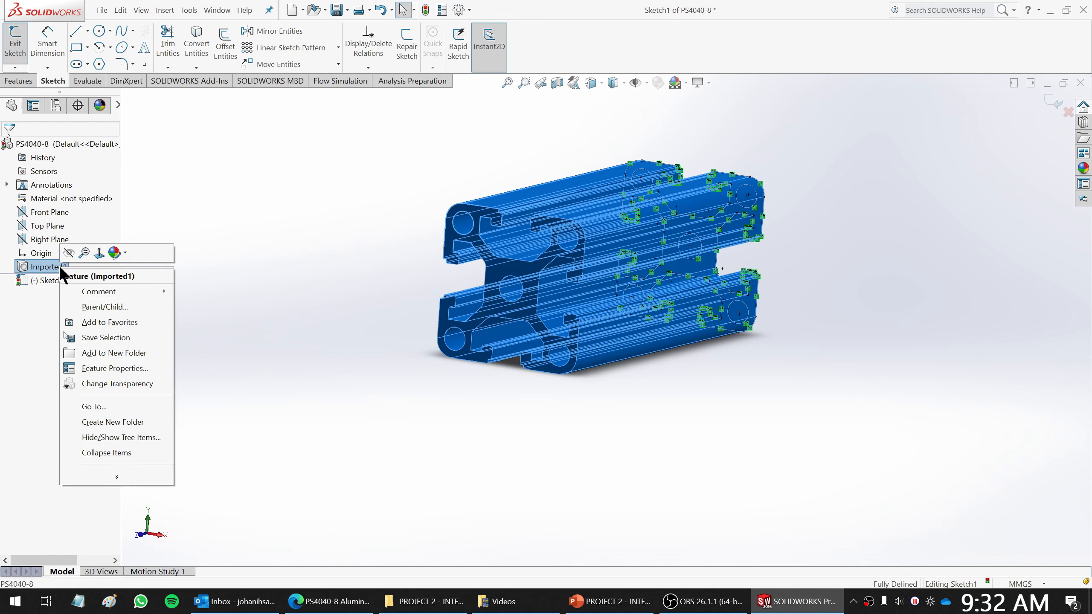
pyautogui.click(180, 193)
pyautogui.click(21, 29)
pyautogui.click(370, 258)
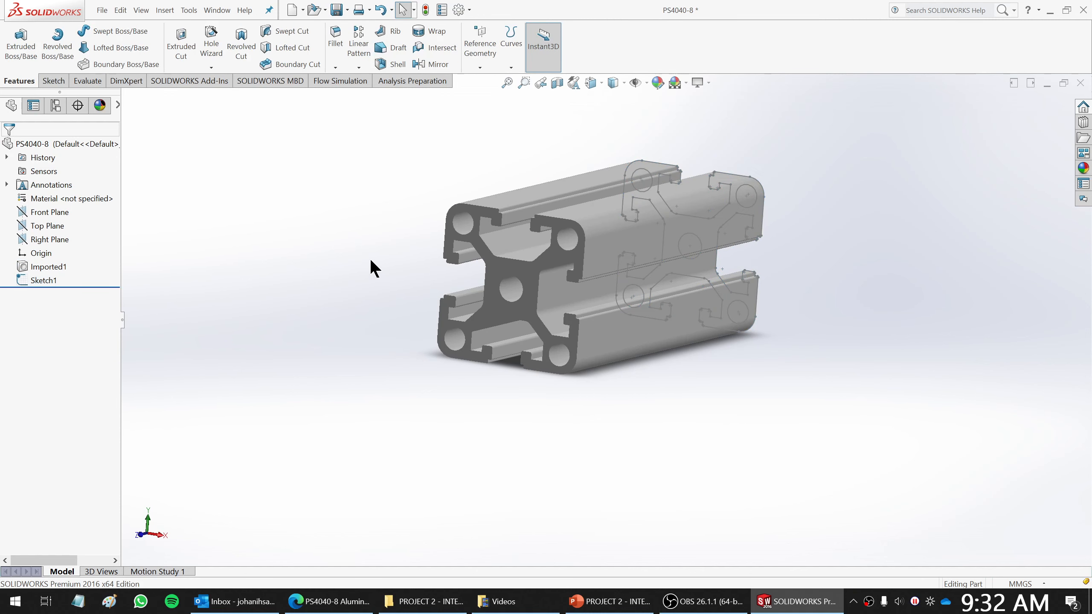
pyautogui.rightClick(45, 266)
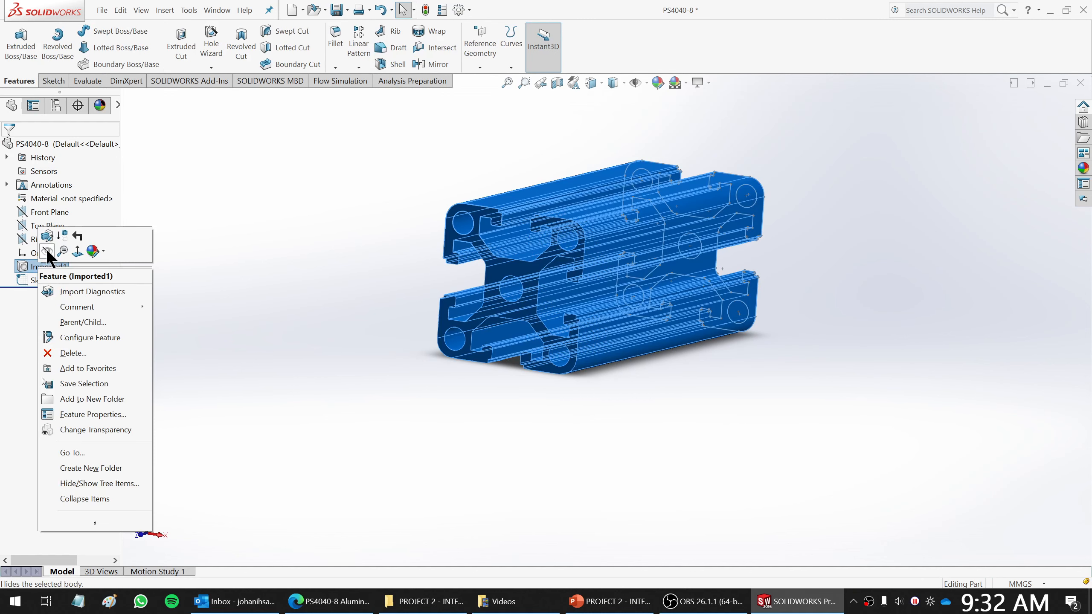
pyautogui.click(46, 248)
pyautogui.moveTo(577, 313)
pyautogui.mouseDown(button='middle')
pyautogui.moveTo(714, 387)
pyautogui.moveTo(721, 281)
pyautogui.moveTo(735, 266)
pyautogui.moveTo(716, 288)
pyautogui.moveTo(704, 258)
pyautogui.moveTo(713, 267)
pyautogui.mouseUp(button='middle')
pyautogui.click(707, 385)
pyautogui.scroll(-2, 735, 266)
pyautogui.scroll(3, 814, 318)
pyautogui.moveTo(818, 319)
pyautogui.mouseDown(button='middle')
pyautogui.moveTo(807, 312)
pyautogui.moveTo(787, 337)
pyautogui.moveTo(868, 341)
pyautogui.mouseUp(button='middle')
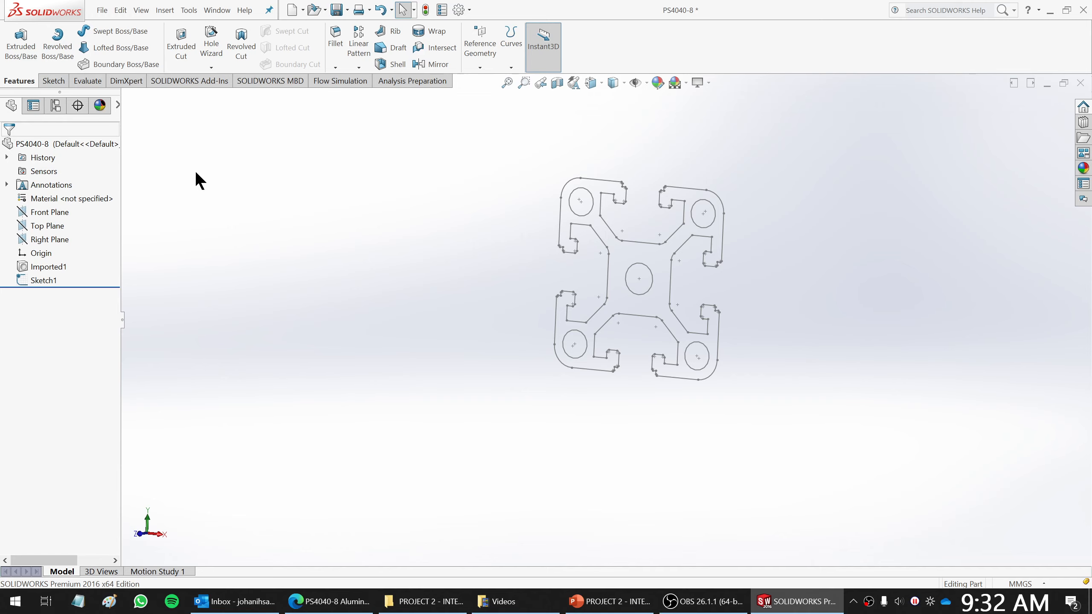
# Create a new part document.
pyautogui.click(100, 11)
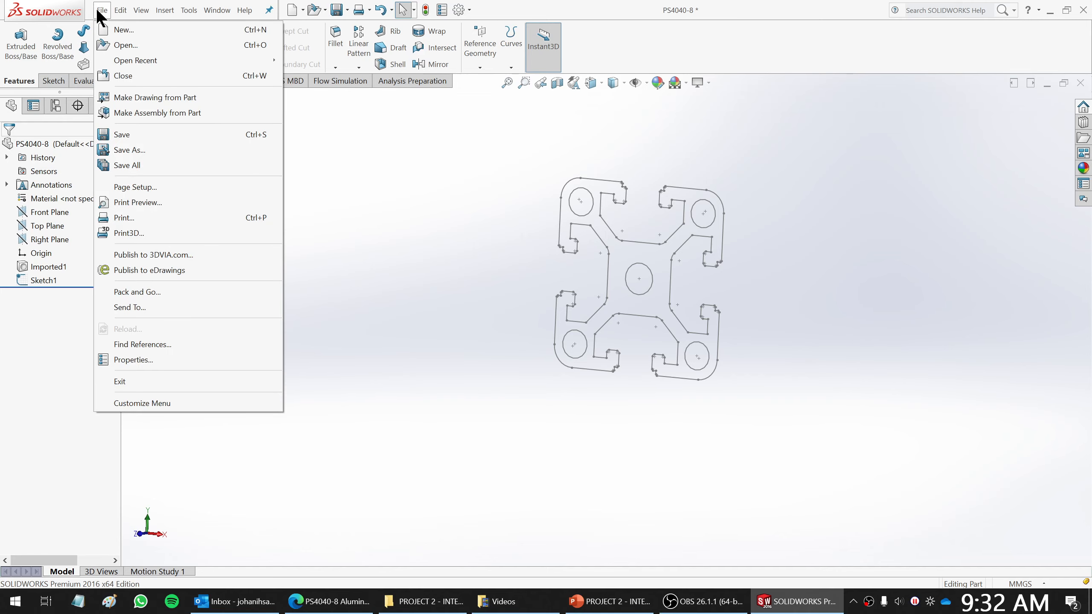
pyautogui.click(137, 30)
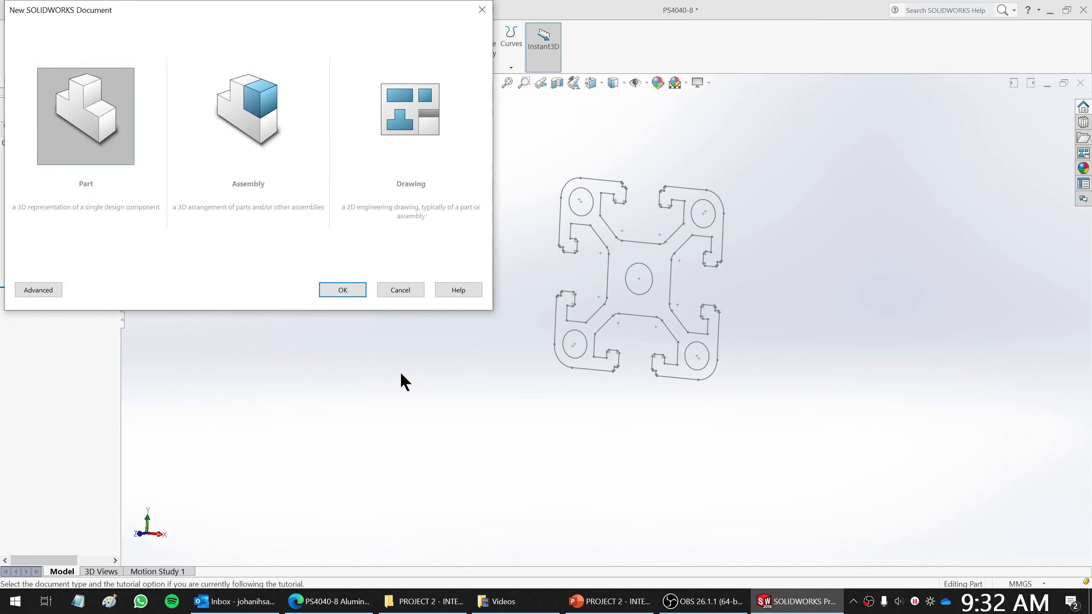
pyautogui.click(342, 290)
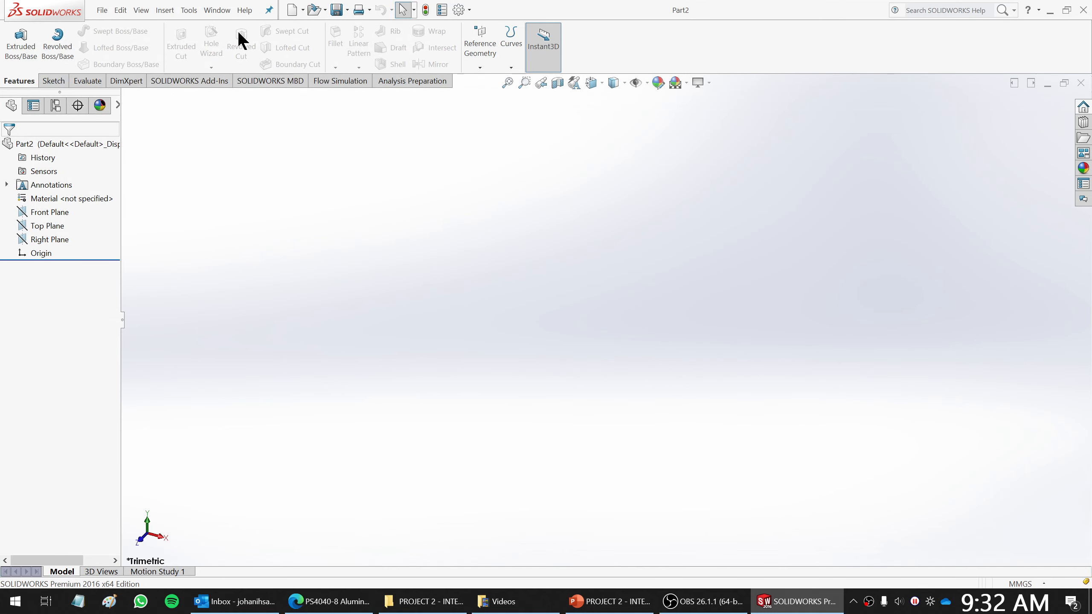
# Return to the PS4040-8 part and copy Sketch1 for use in the new part.
pyautogui.click(217, 10)
pyautogui.click(238, 137)
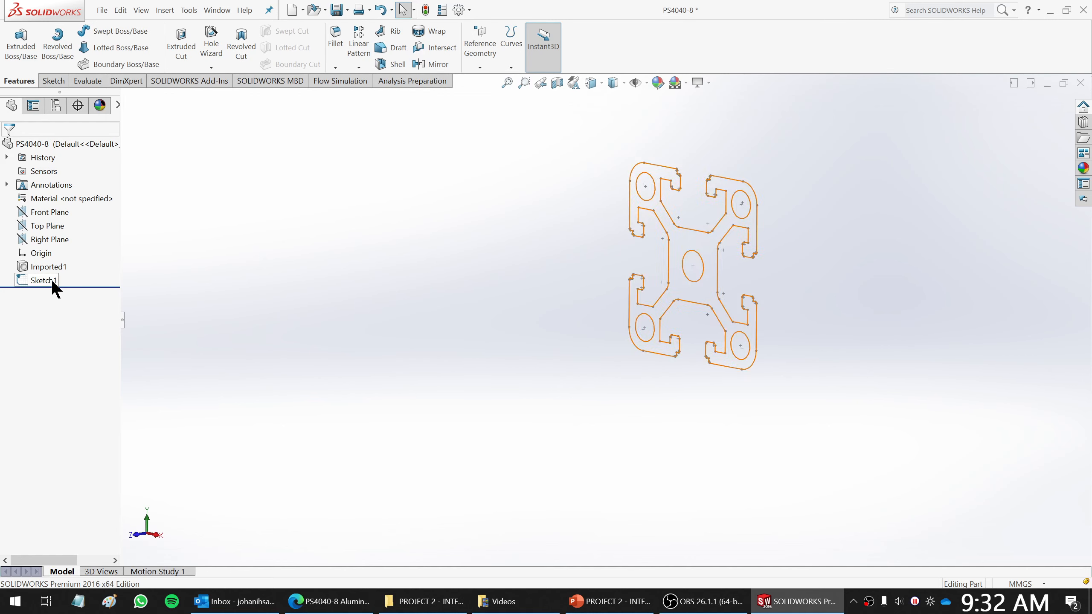
pyautogui.click(49, 278)
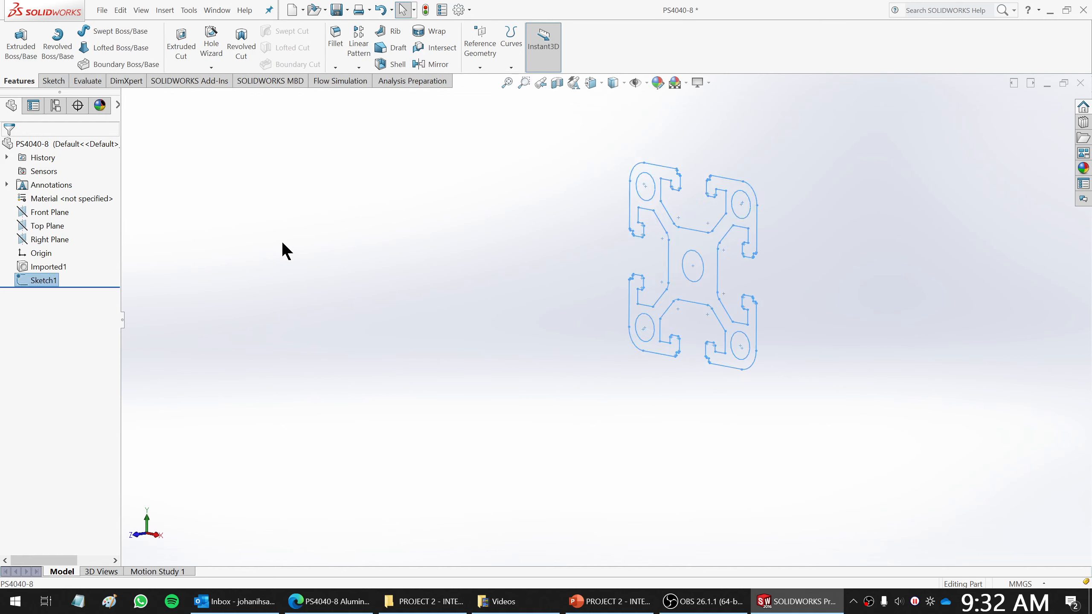
pyautogui.rightClick(38, 277)
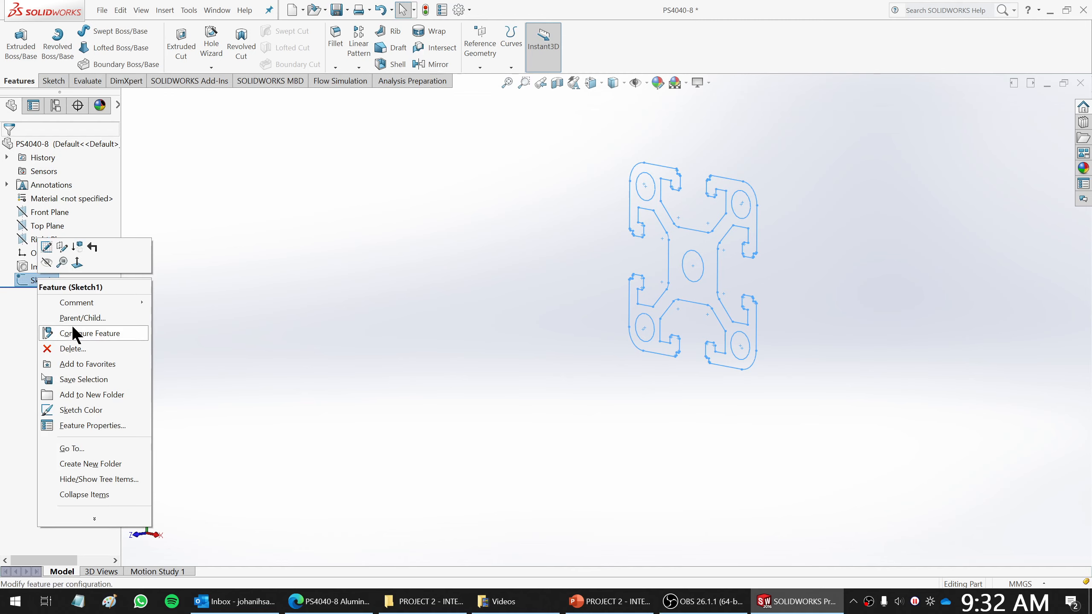
pyautogui.click(247, 203)
pyautogui.click(48, 278)
pyautogui.click(120, 10)
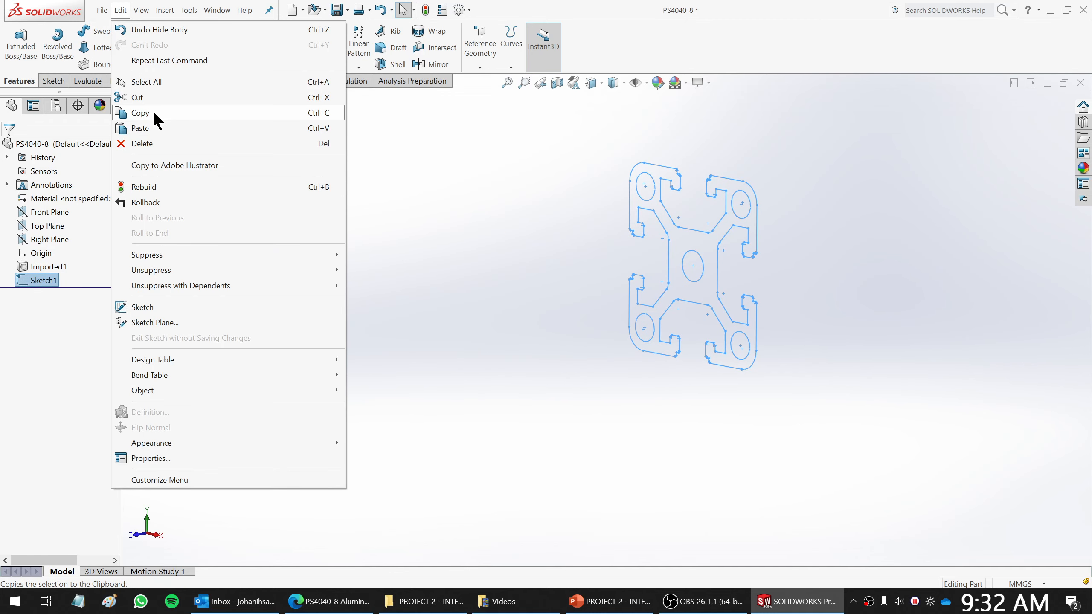
pyautogui.click(65, 328)
pyautogui.click(40, 277)
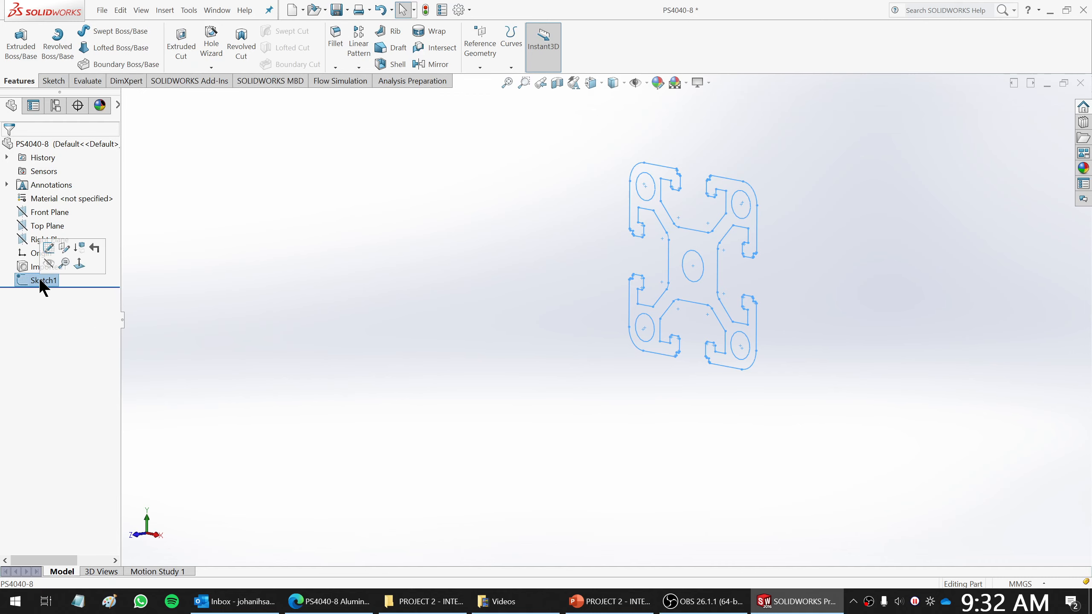
pyautogui.click(192, 224)
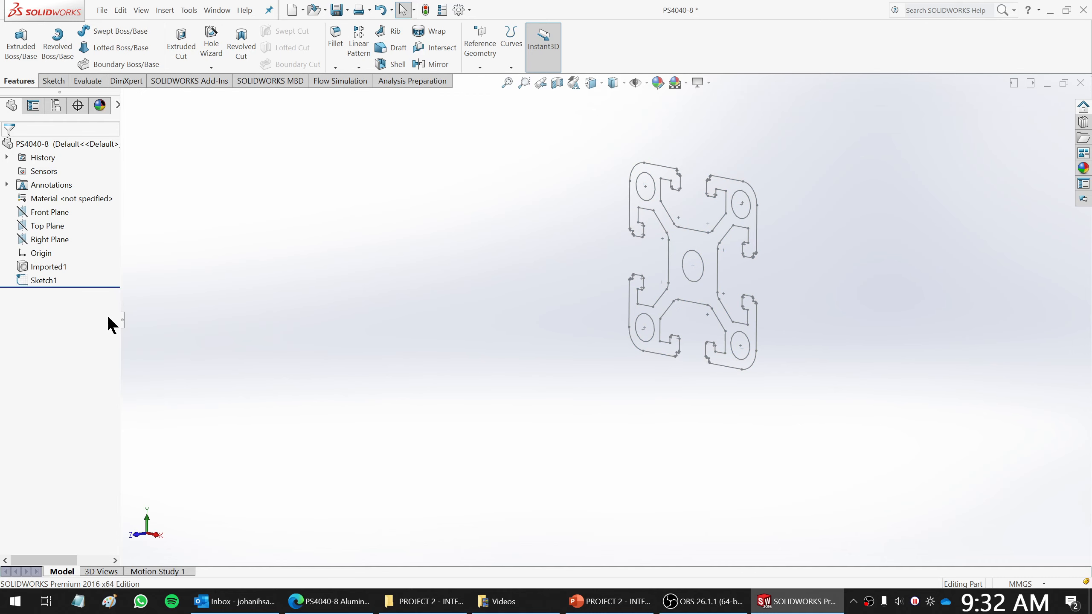
# Switch to Part2 and start a sketch on its Front Plane.
pyautogui.click(216, 10)
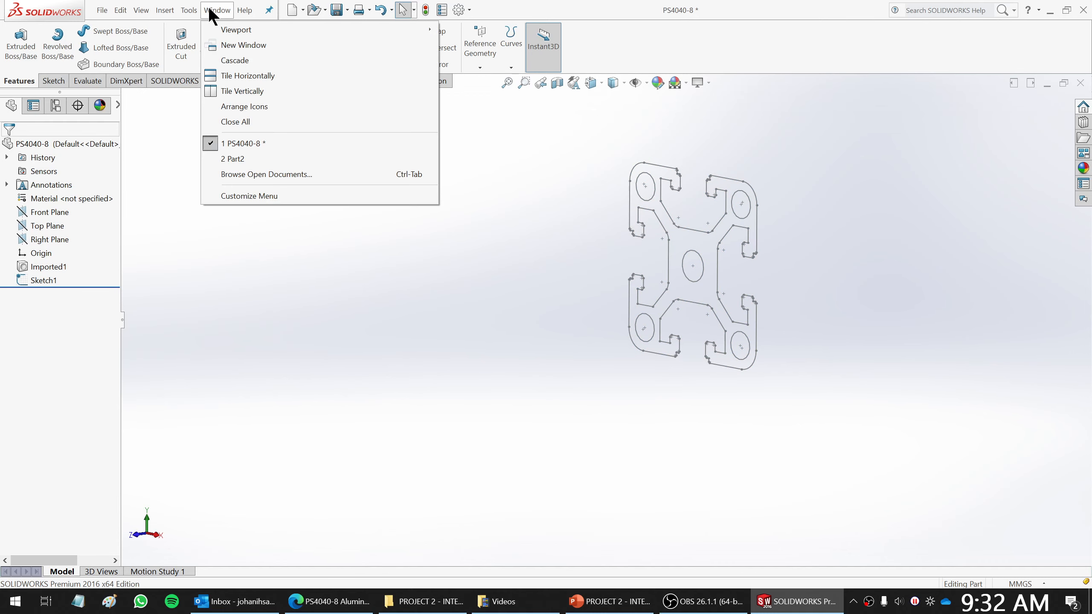
pyautogui.click(240, 159)
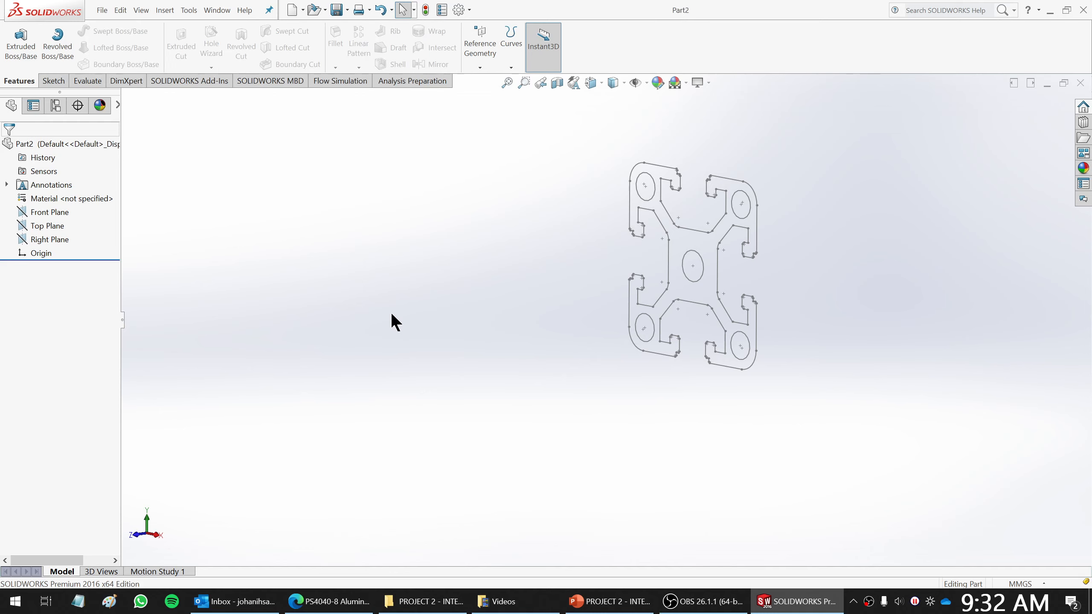
pyautogui.click(55, 212)
pyautogui.rightClick(55, 212)
pyautogui.click(125, 205)
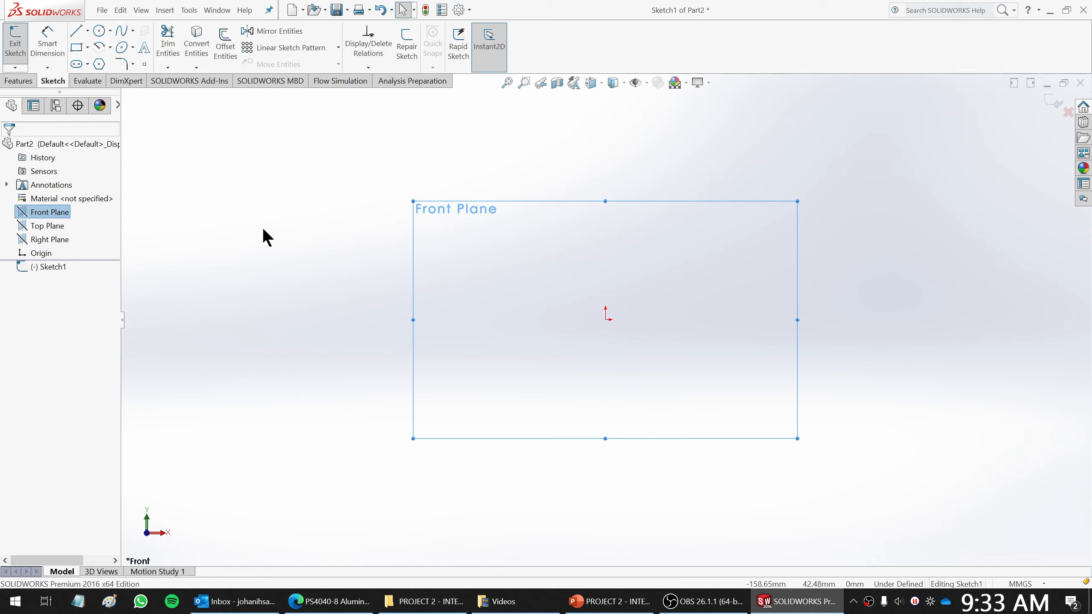
pyautogui.click(54, 266)
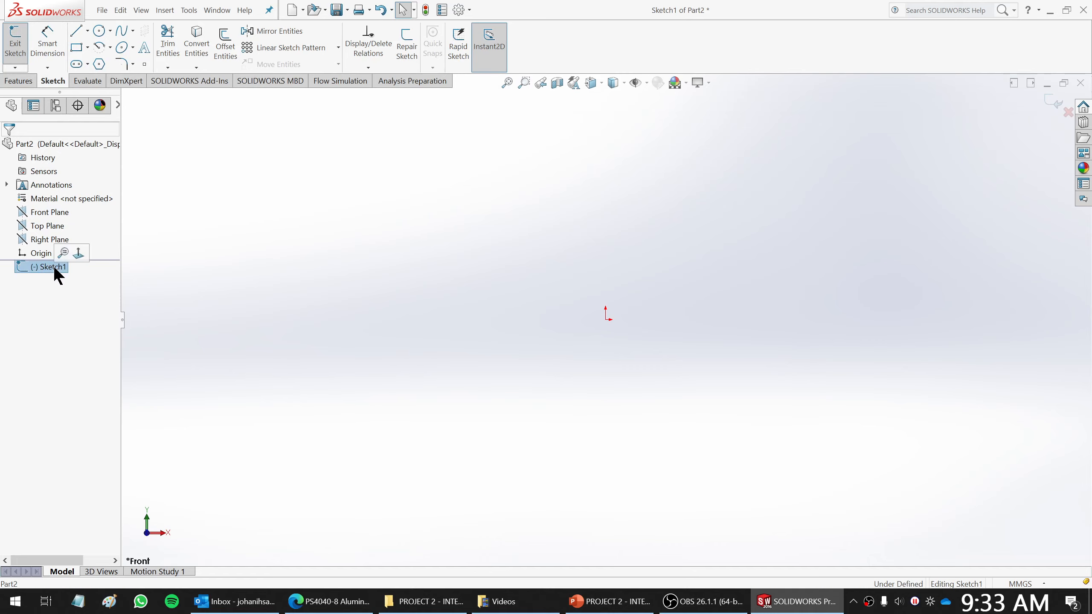
pyautogui.click(48, 213)
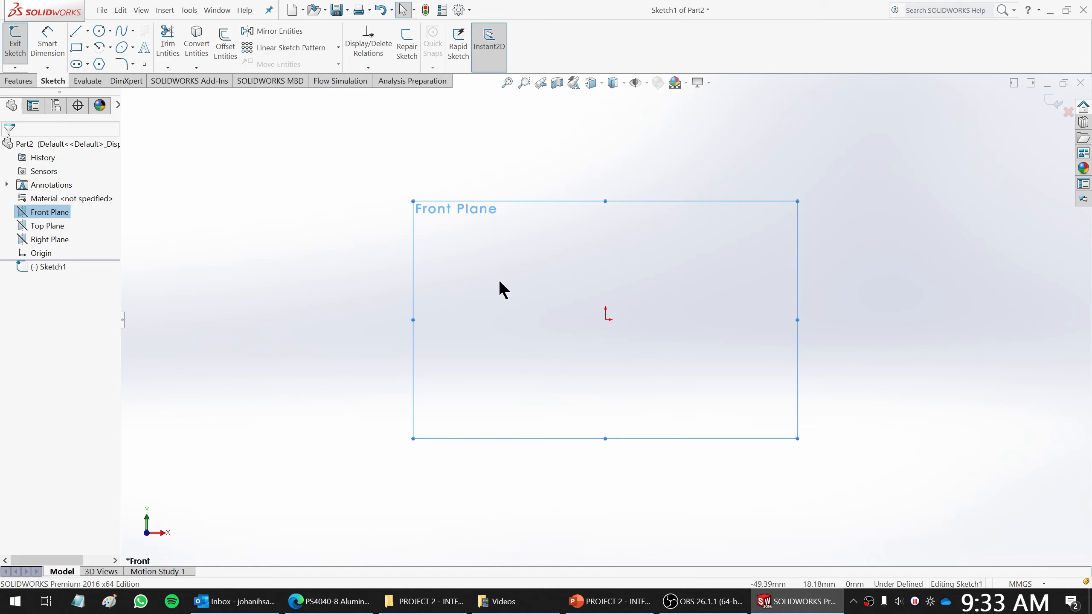
pyautogui.click(605, 319)
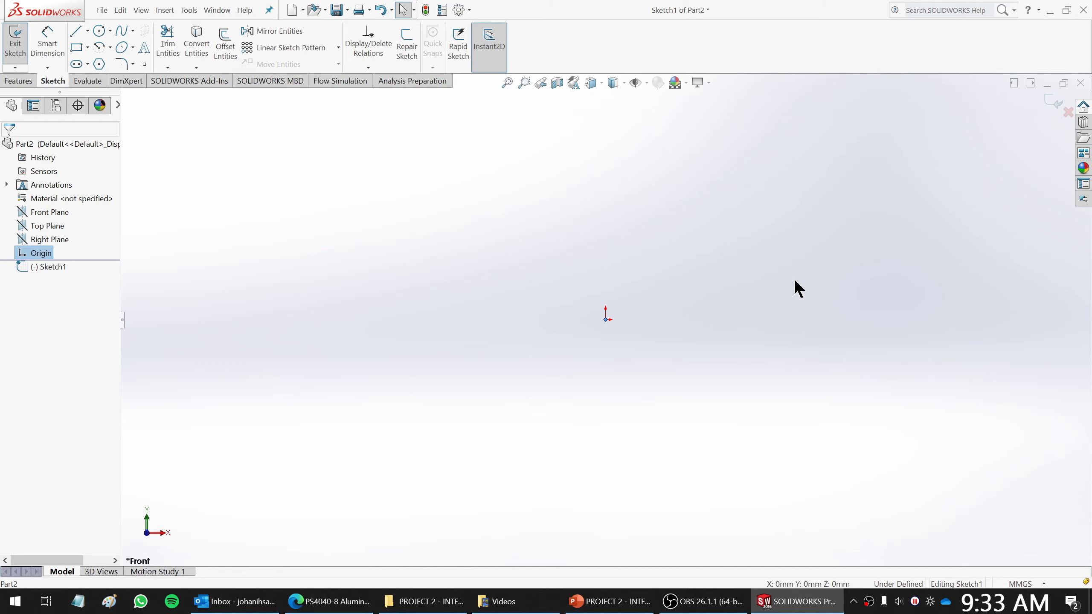
# Copy the profile Sketch1 from the PS4040-8 part again and return to the Part2 sketch.
pyautogui.click(217, 10)
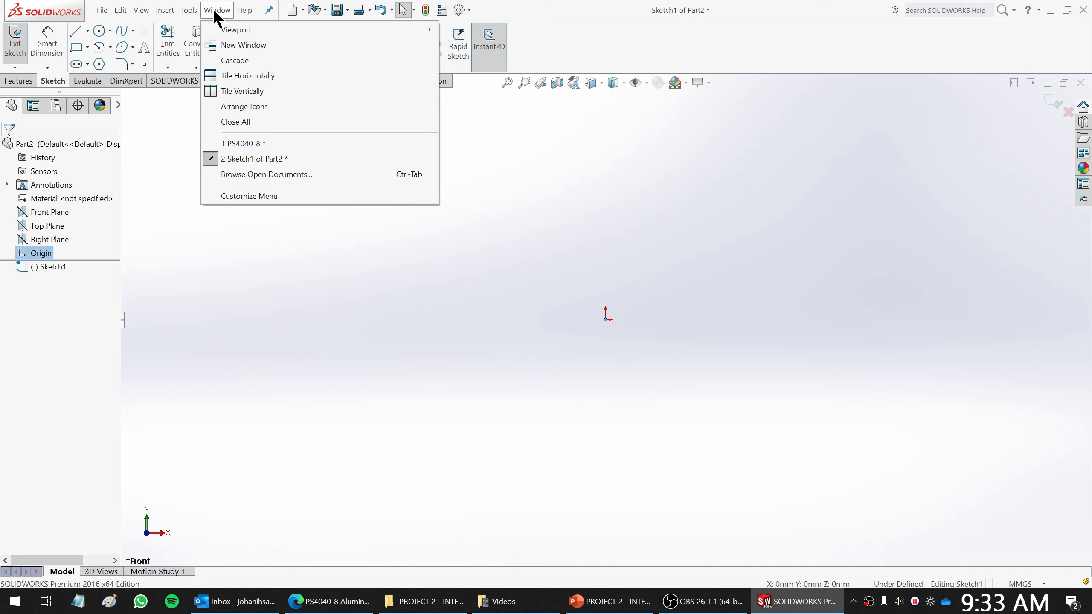
pyautogui.click(240, 173)
pyautogui.click(238, 143)
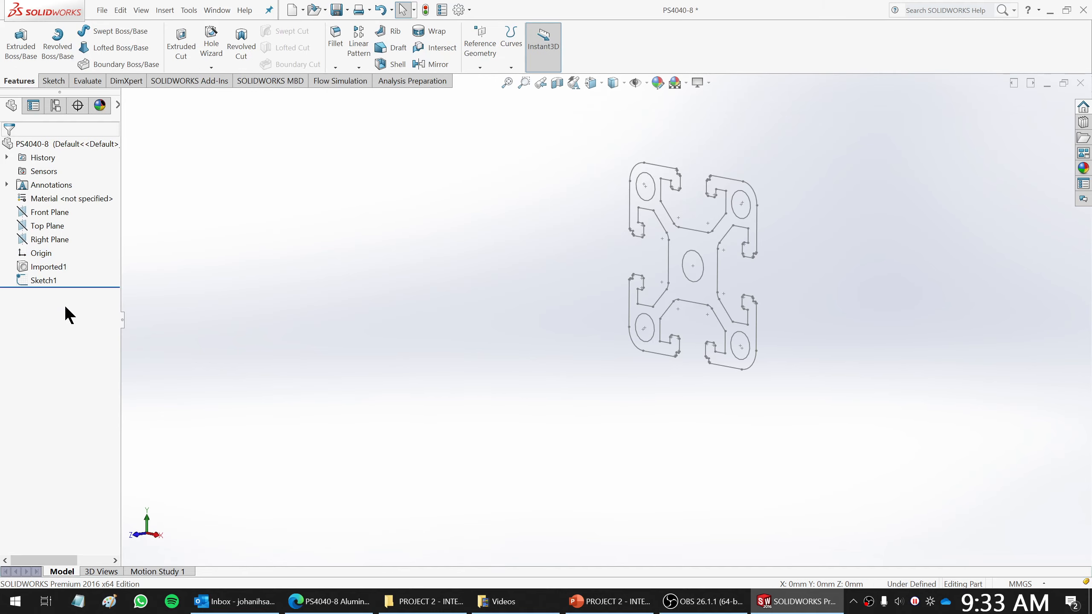
pyautogui.click(49, 279)
pyautogui.rightClick(48, 280)
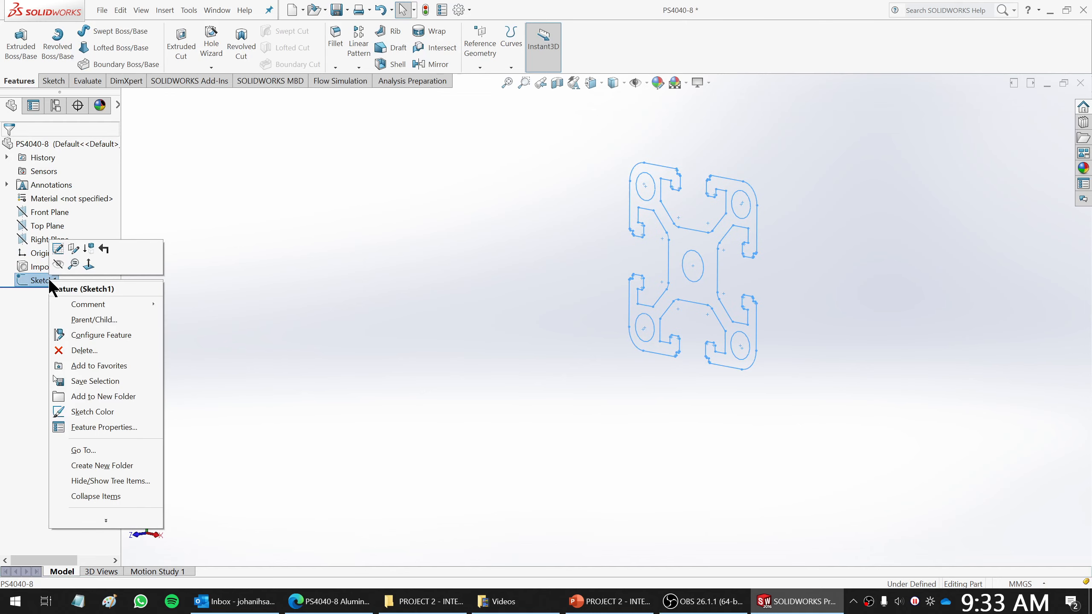
pyautogui.click(166, 175)
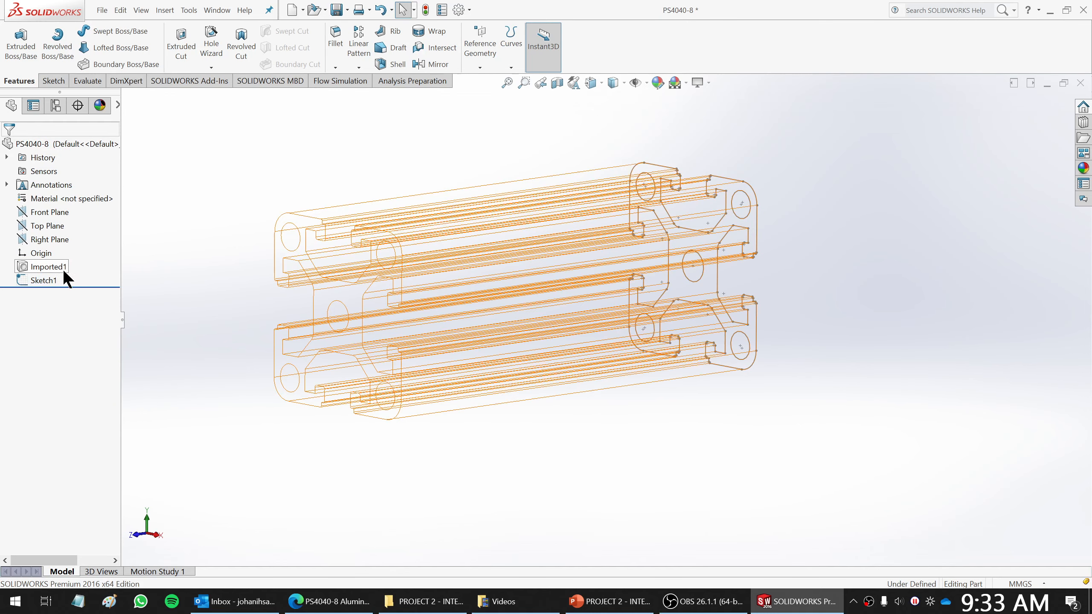
pyautogui.click(49, 280)
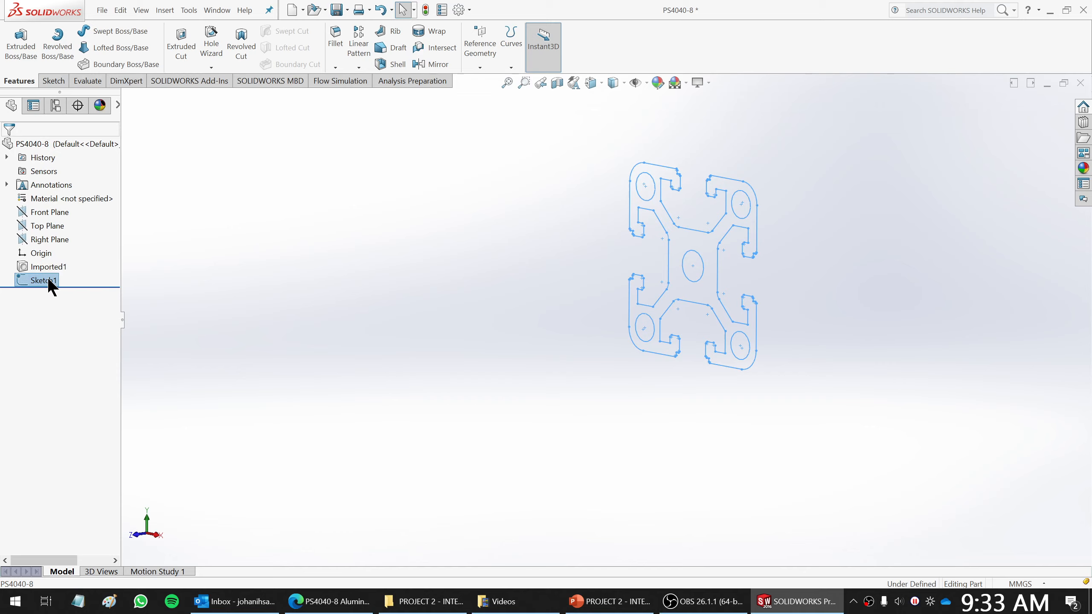
pyautogui.click(217, 10)
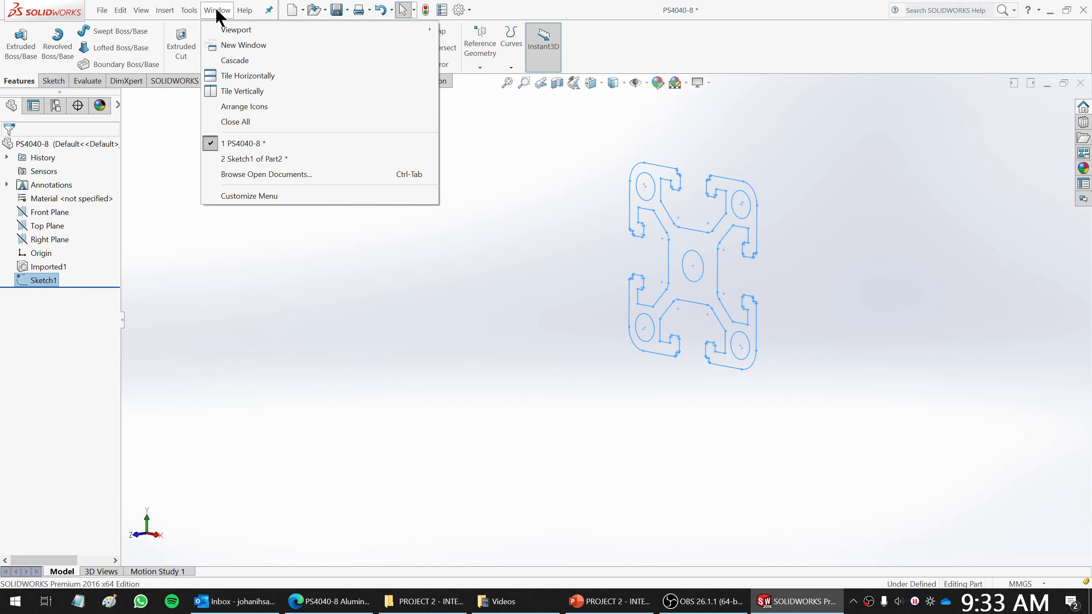
pyautogui.click(240, 158)
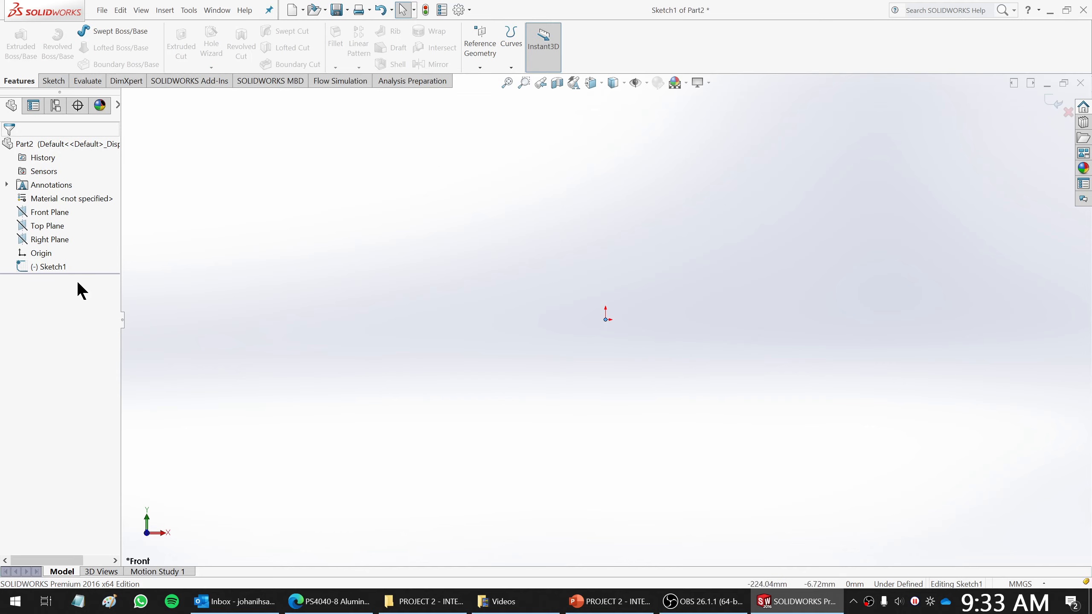
# Exit the empty sketch in Part2 and paste the copied profile sketch onto the Front Plane.
pyautogui.click(55, 209)
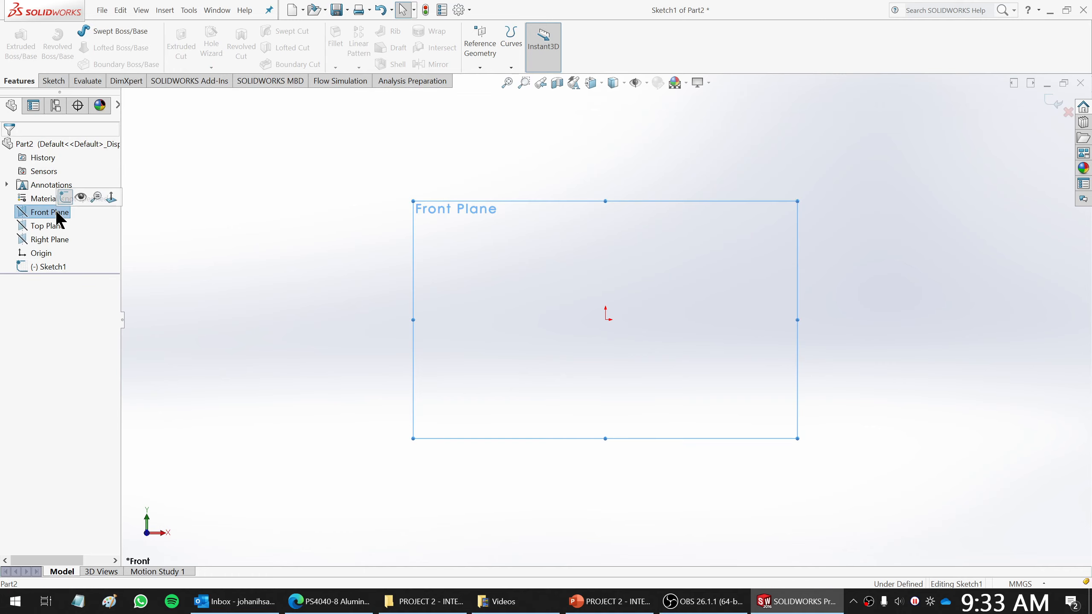
pyautogui.rightClick(55, 210)
pyautogui.click(64, 196)
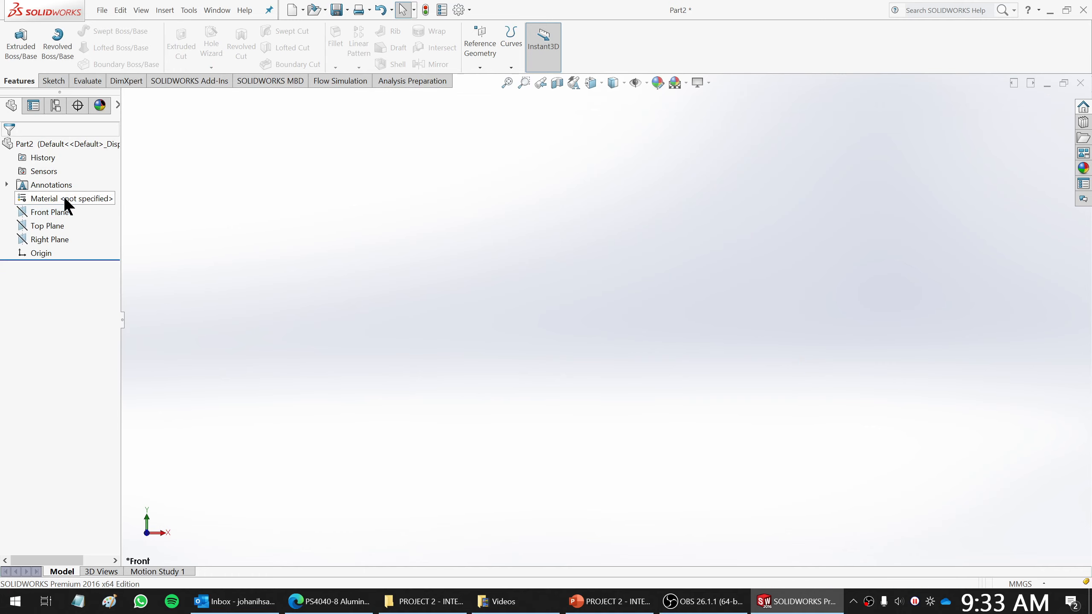
pyautogui.click(50, 211)
pyautogui.hotkey('ctrl', 'v')
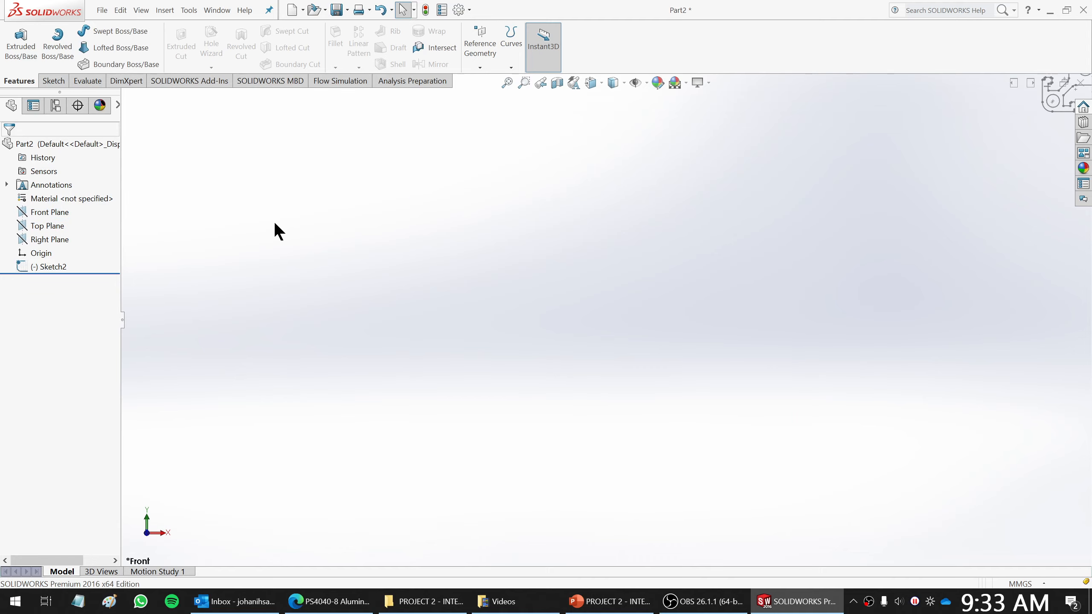
# Edit the pasted Sketch2 to add another copy of the profile centred on the origin, and exit the sketch.
pyautogui.click(37, 211)
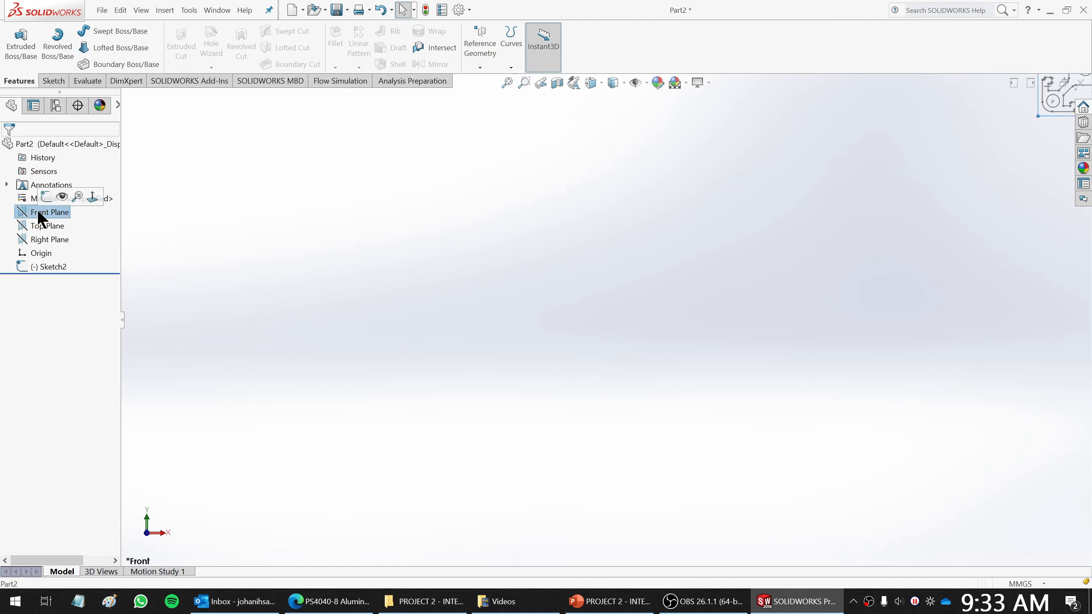
pyautogui.click(56, 266)
pyautogui.click(64, 231)
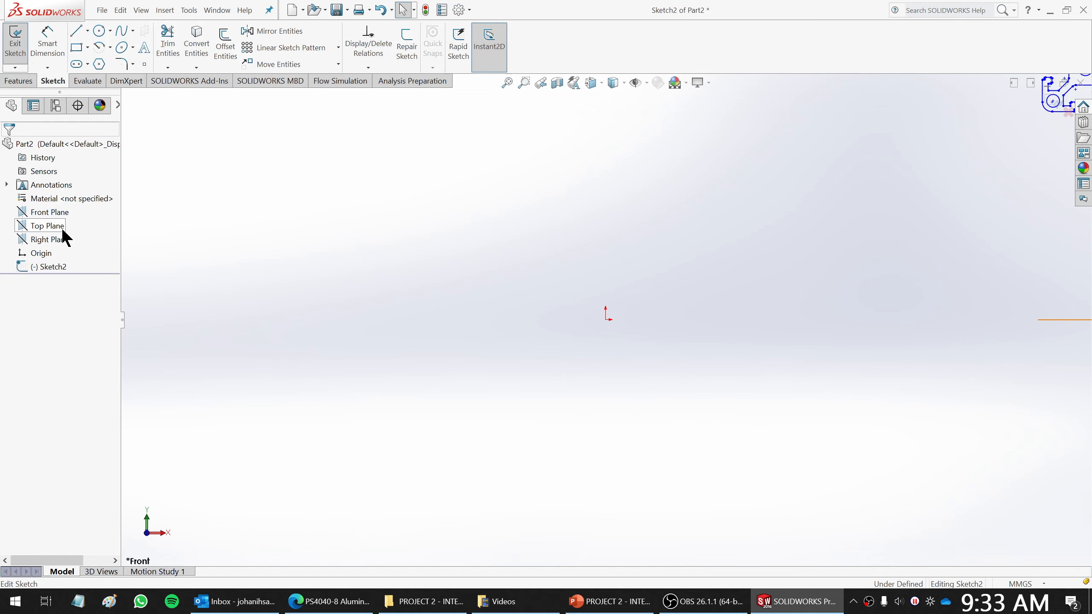
pyautogui.click(606, 319)
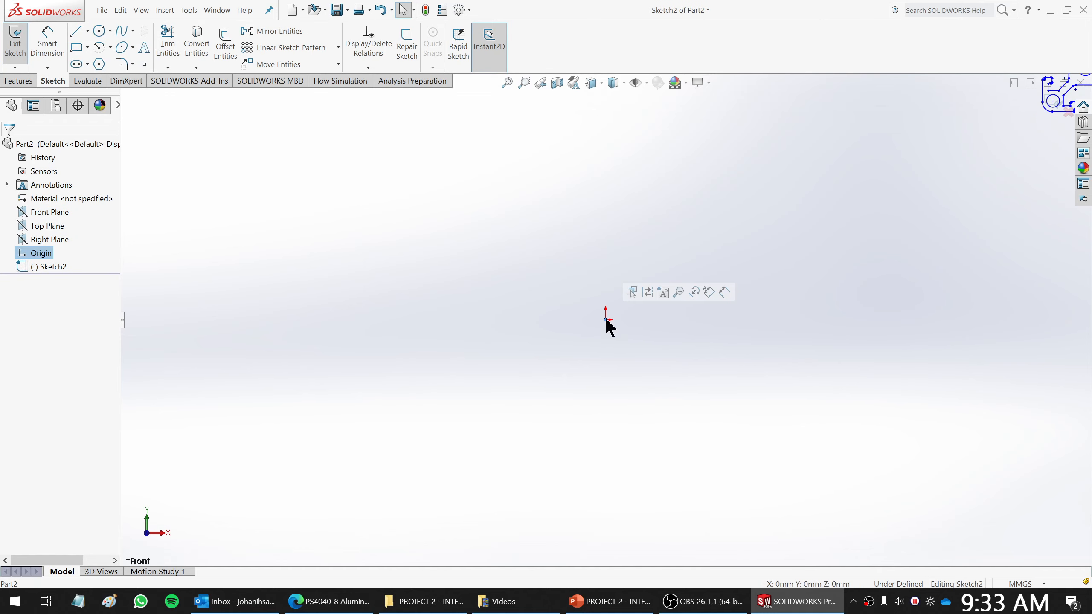
pyautogui.hotkey('ctrl', 'v')
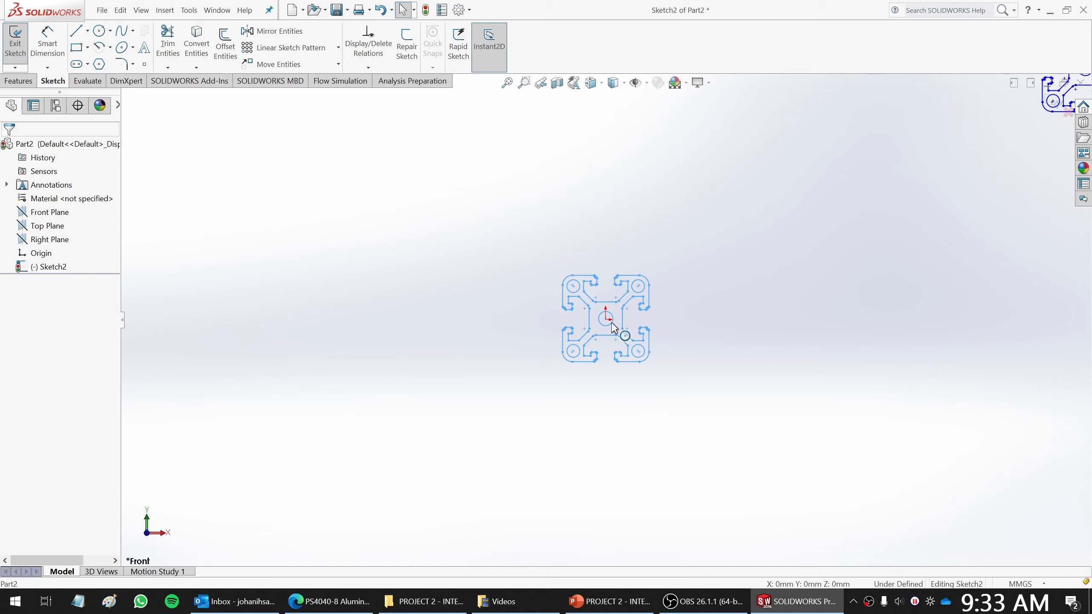
pyautogui.scroll(-5, 612, 323)
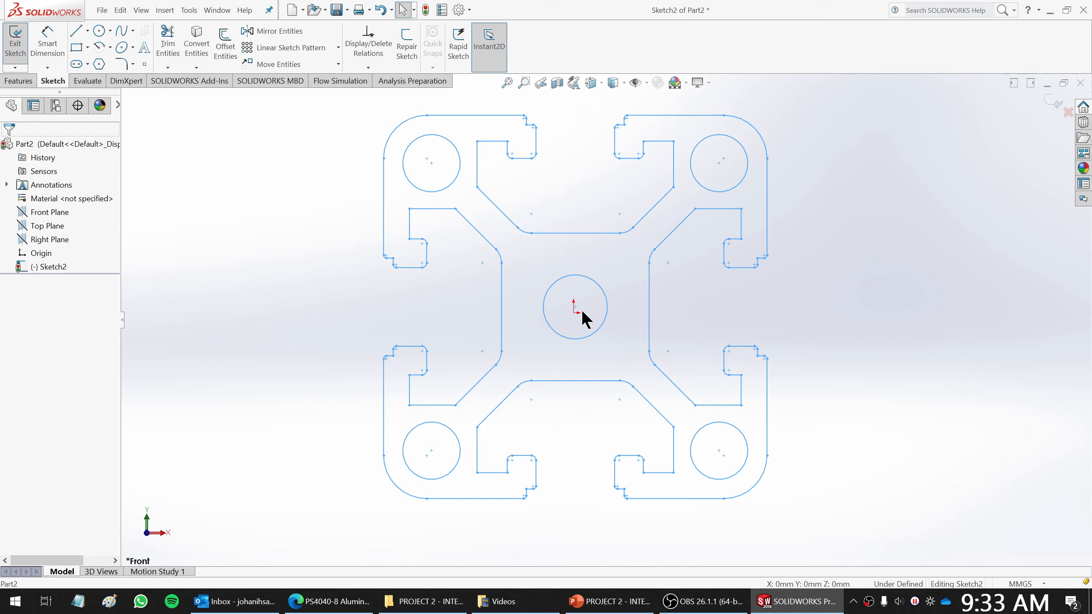
pyautogui.click(13, 43)
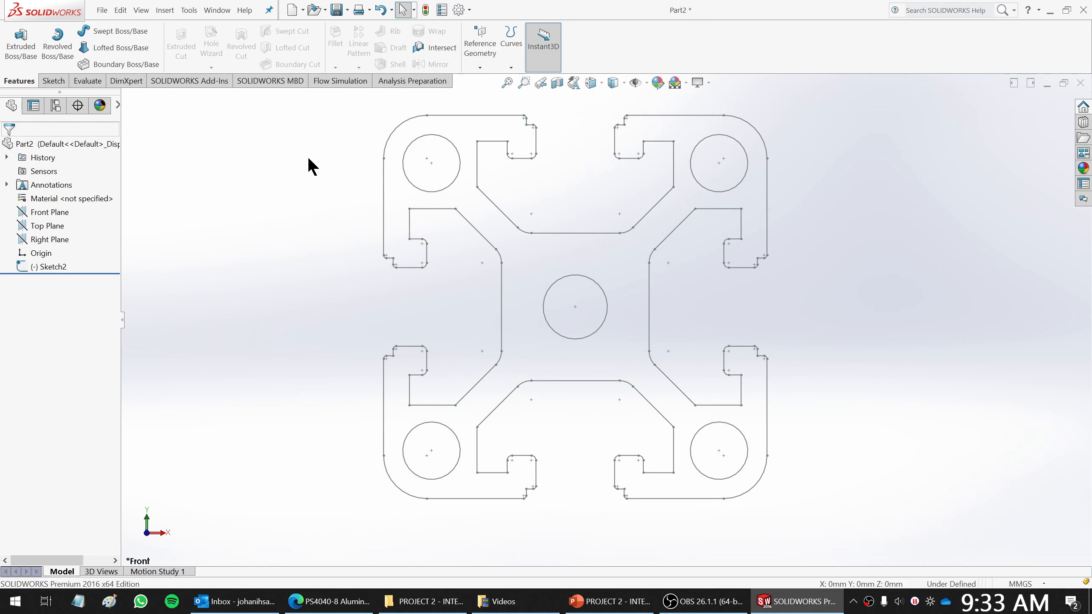
# Save the new part to the Desktop under the file name ALUM4040.
pyautogui.scroll(2, 482, 320)
pyautogui.moveTo(749, 251)
pyautogui.mouseDown(button='middle')
pyautogui.moveTo(738, 313)
pyautogui.moveTo(710, 318)
pyautogui.mouseUp(button='middle')
pyautogui.rightClick(52, 271)
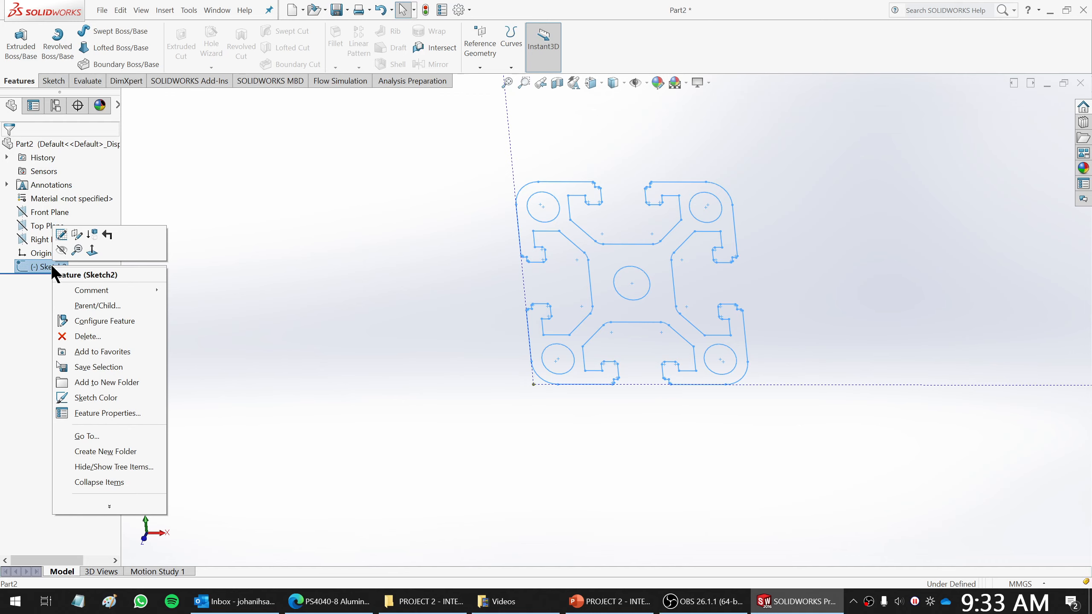
pyautogui.click(134, 142)
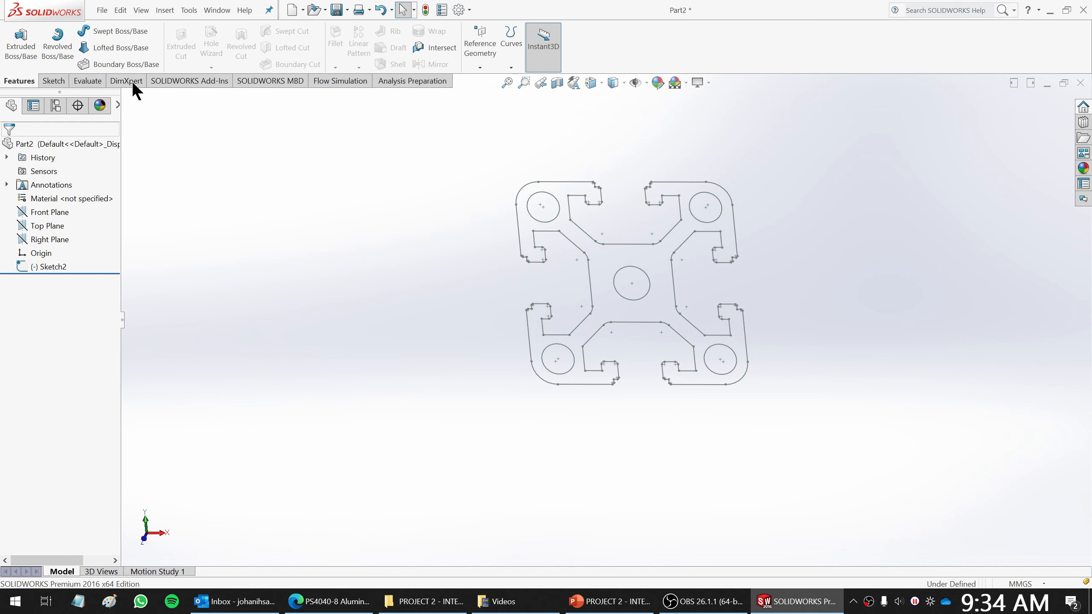
pyautogui.click(102, 12)
pyautogui.click(136, 148)
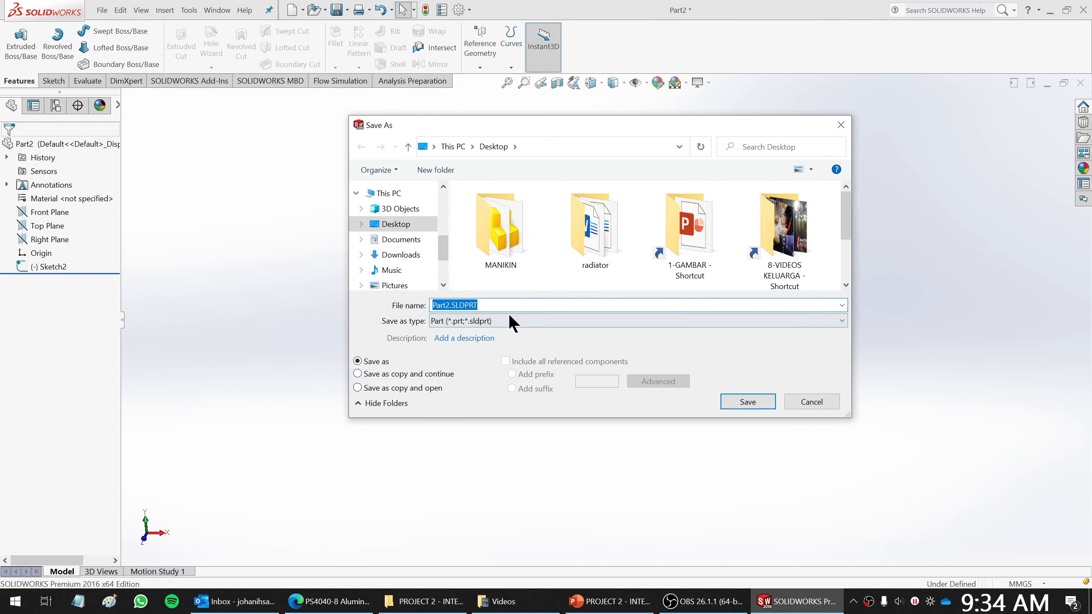
pyautogui.write('ALUM')
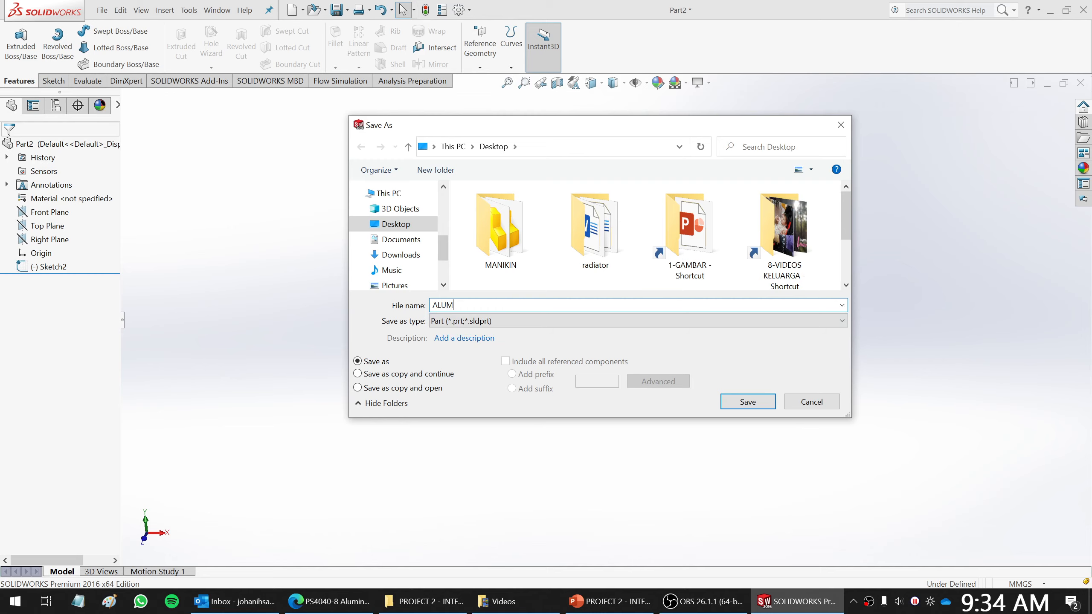
pyautogui.write('4040')
pyautogui.click(748, 402)
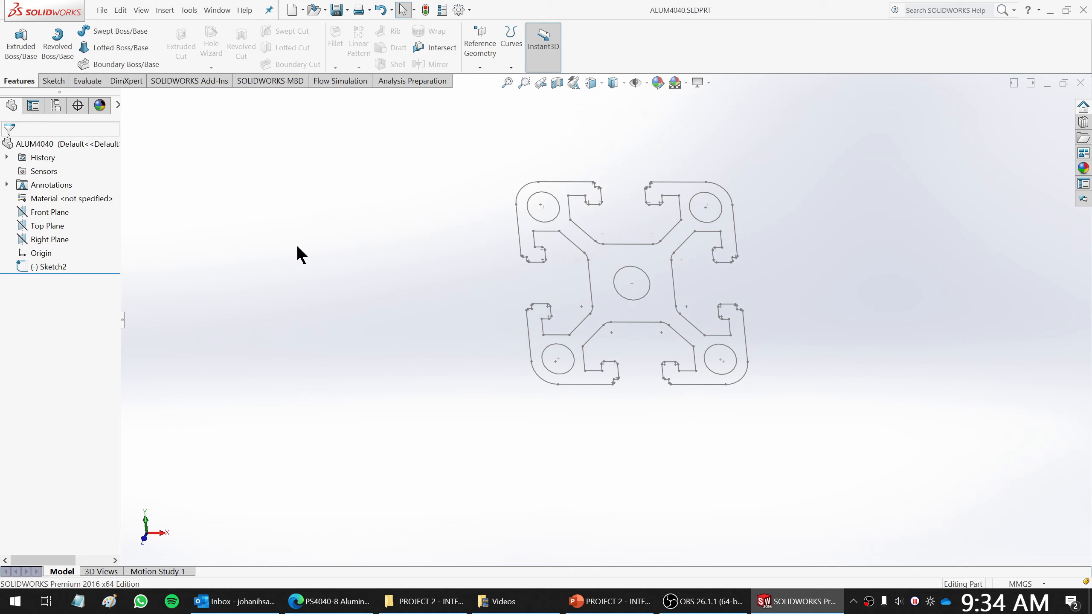
# Delete the stray profile copy away from the origin in Sketch2 and exit the sketch.
pyautogui.moveTo(299, 253)
pyautogui.mouseDown(button='middle')
pyautogui.moveTo(327, 183)
pyautogui.moveTo(294, 215)
pyautogui.mouseUp(button='middle')
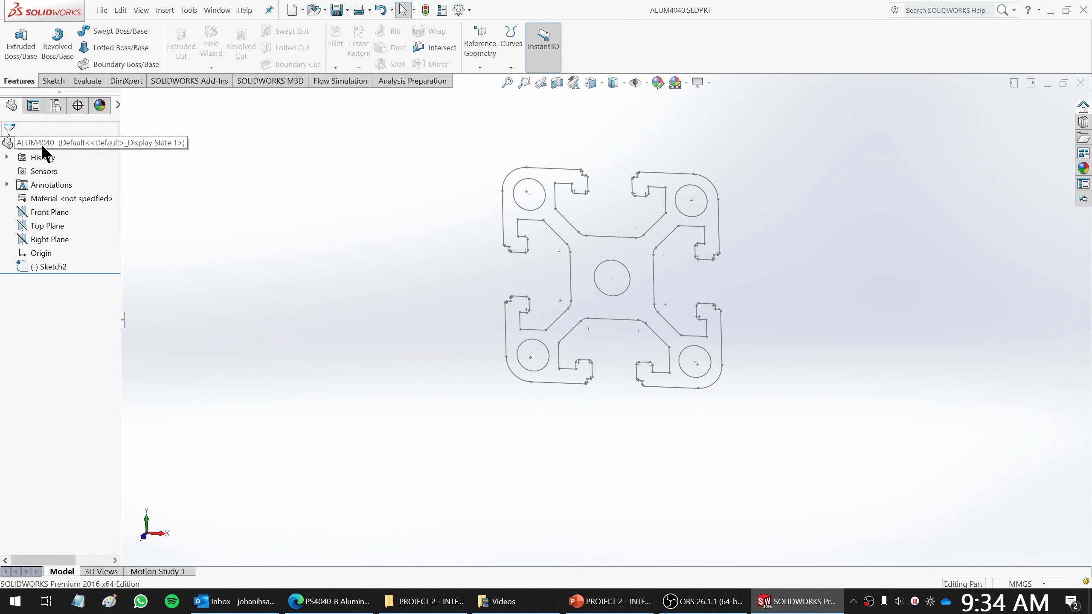
pyautogui.click(53, 267)
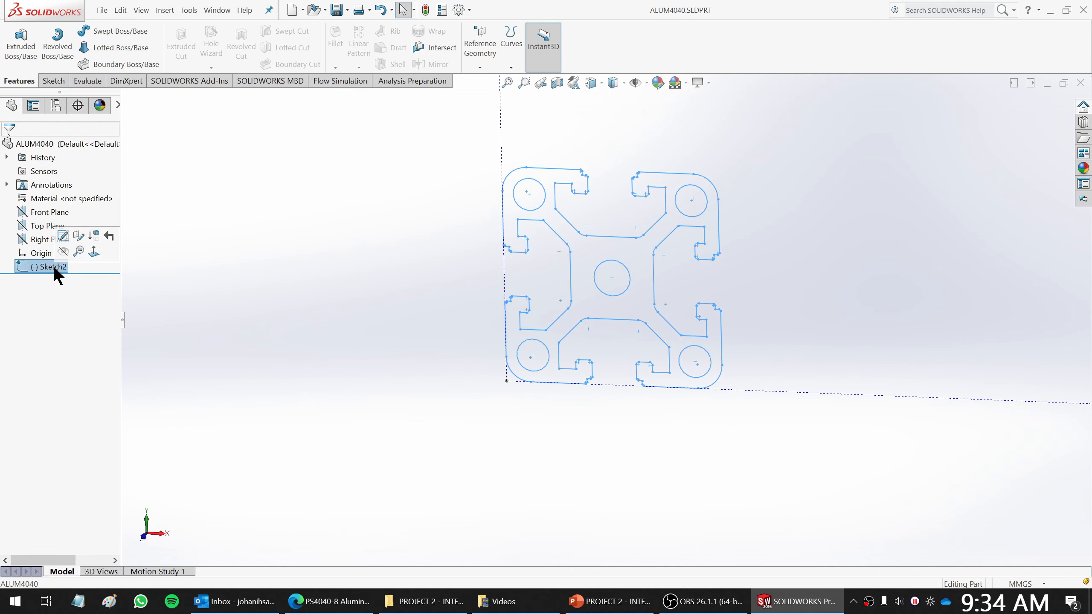
pyautogui.scroll(9, 441, 461)
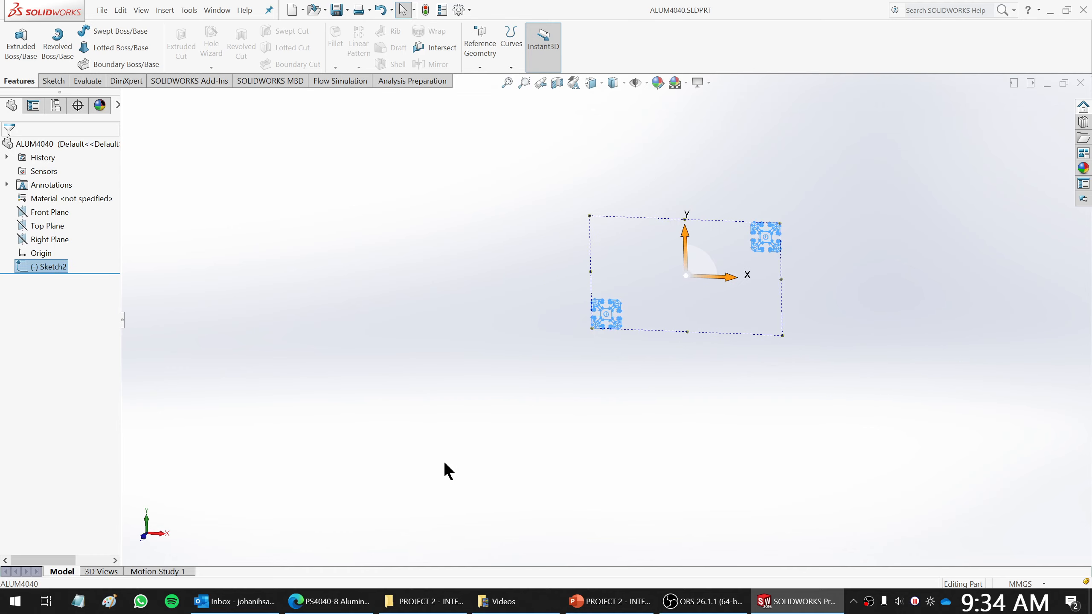
pyautogui.click(838, 337)
pyautogui.scroll(-3, 789, 263)
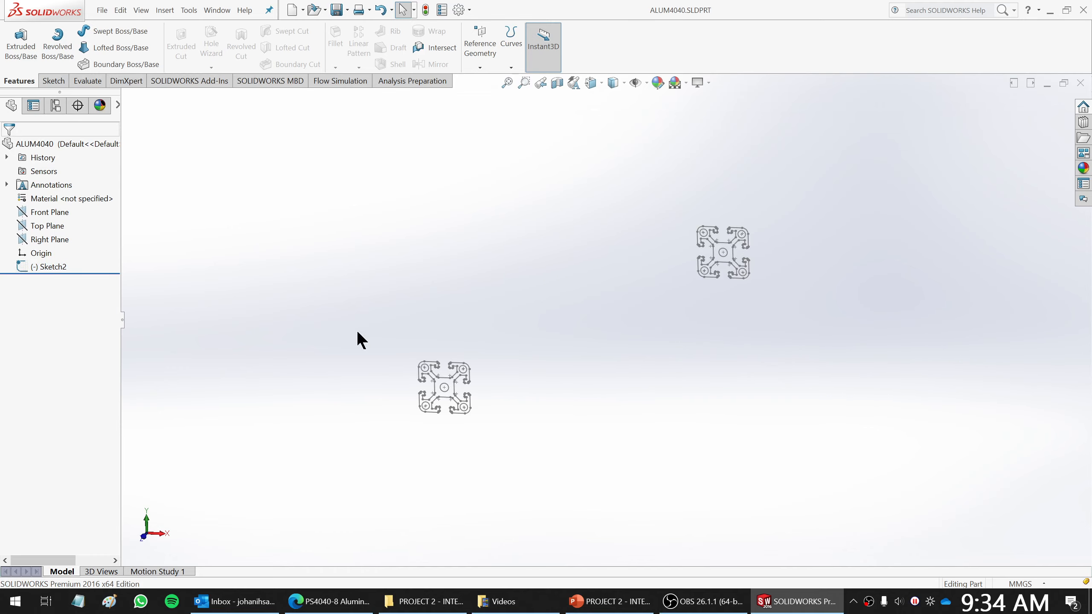
pyautogui.rightClick(56, 268)
pyautogui.click(60, 229)
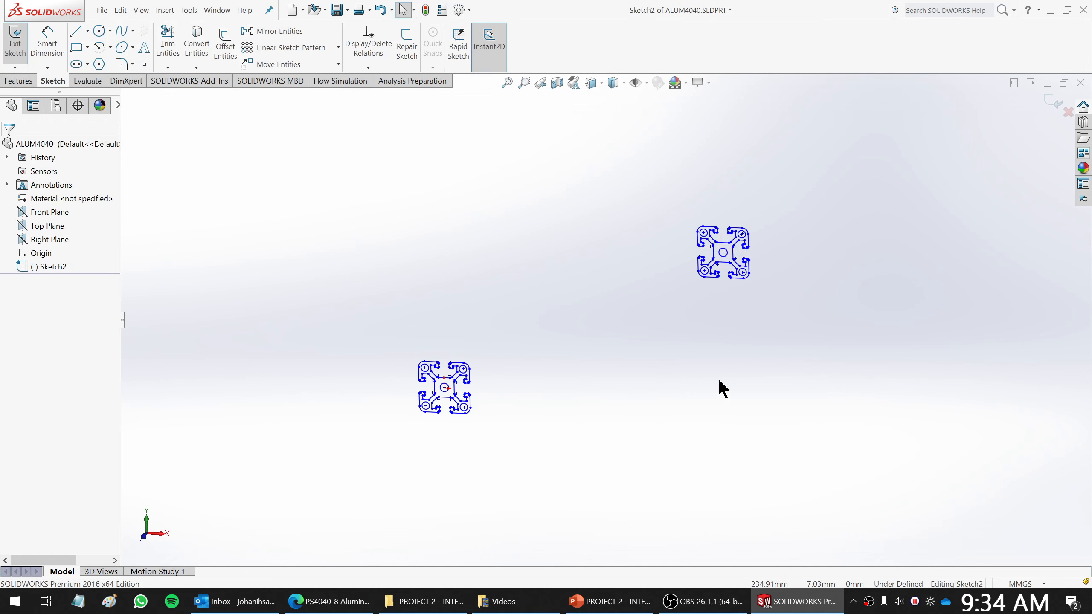
pyautogui.moveTo(621, 177); pyautogui.dragTo(863, 347)
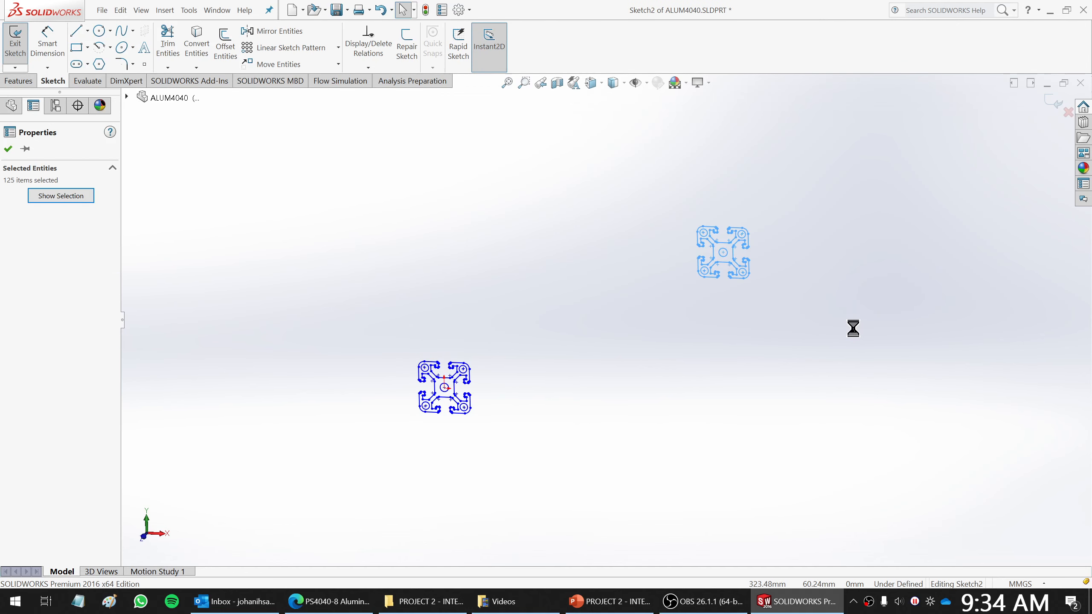
pyautogui.press('Delete')
pyautogui.click(14, 41)
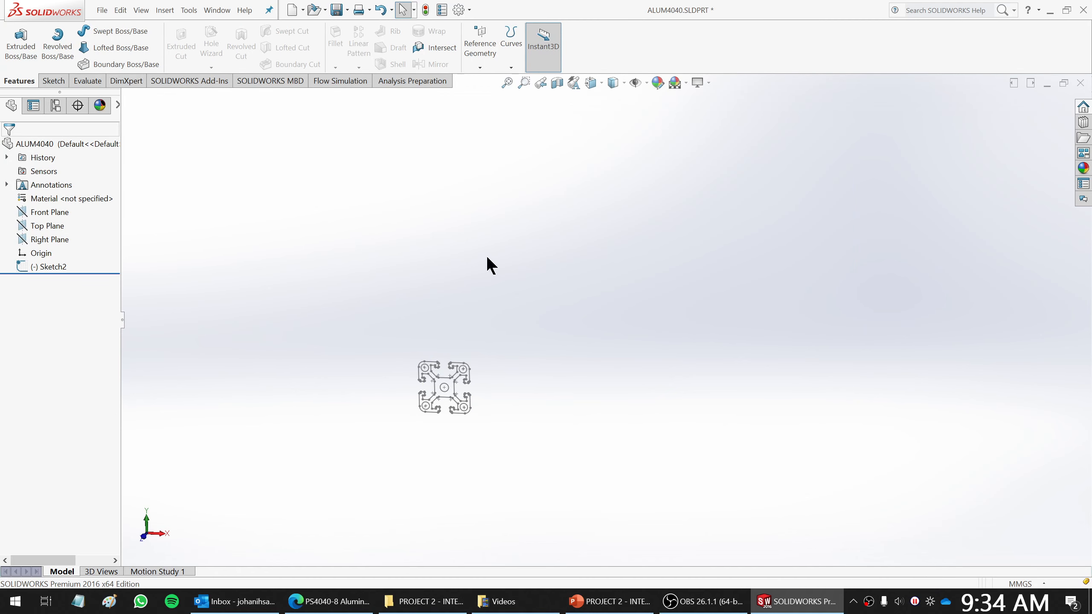
# Select Sketch2, the centred profile sketch, in the ALUM4040 feature tree.
pyautogui.scroll(-3, 426, 448)
pyautogui.scroll(-4, 507, 330)
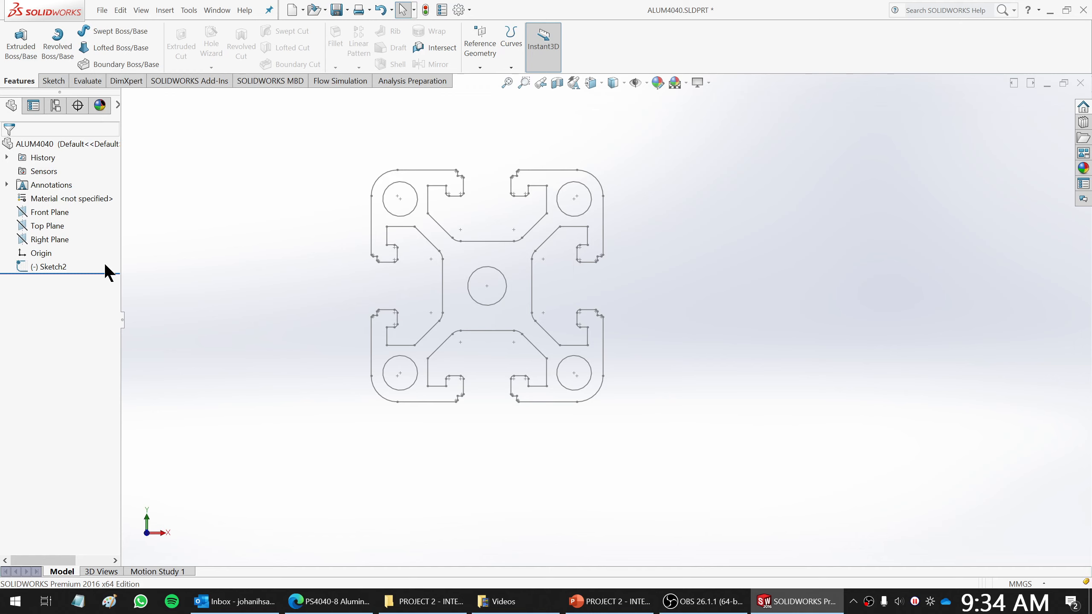
pyautogui.click(43, 267)
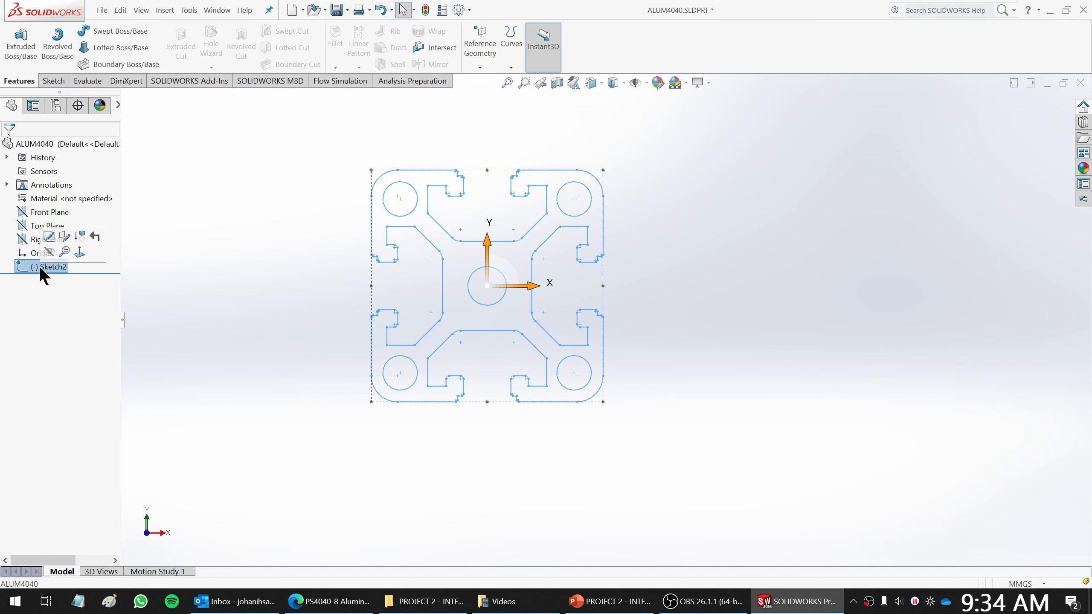
pyautogui.rightClick(41, 268)
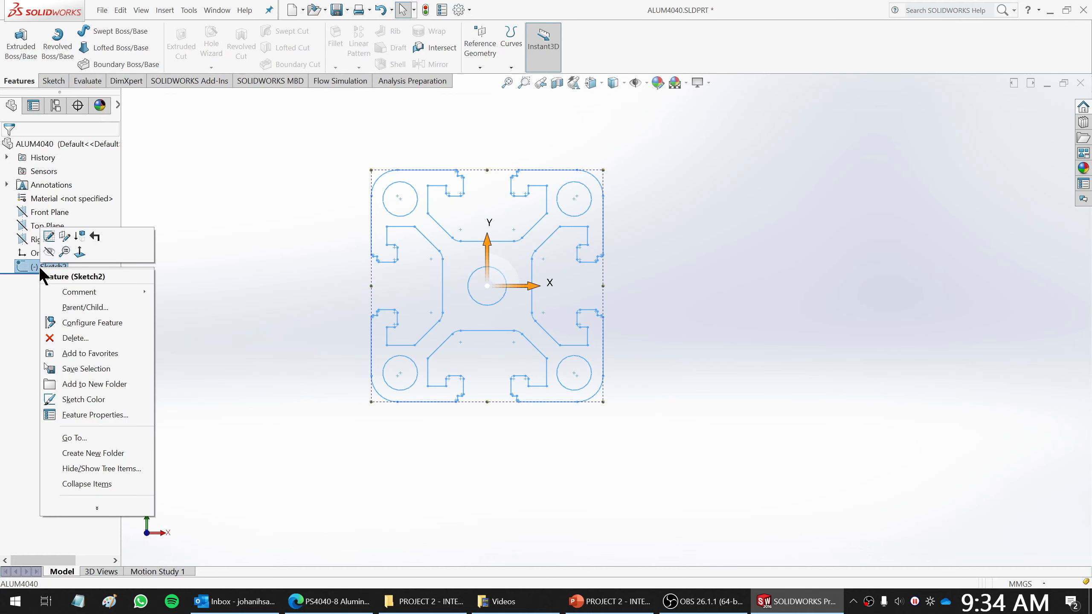
pyautogui.click(102, 10)
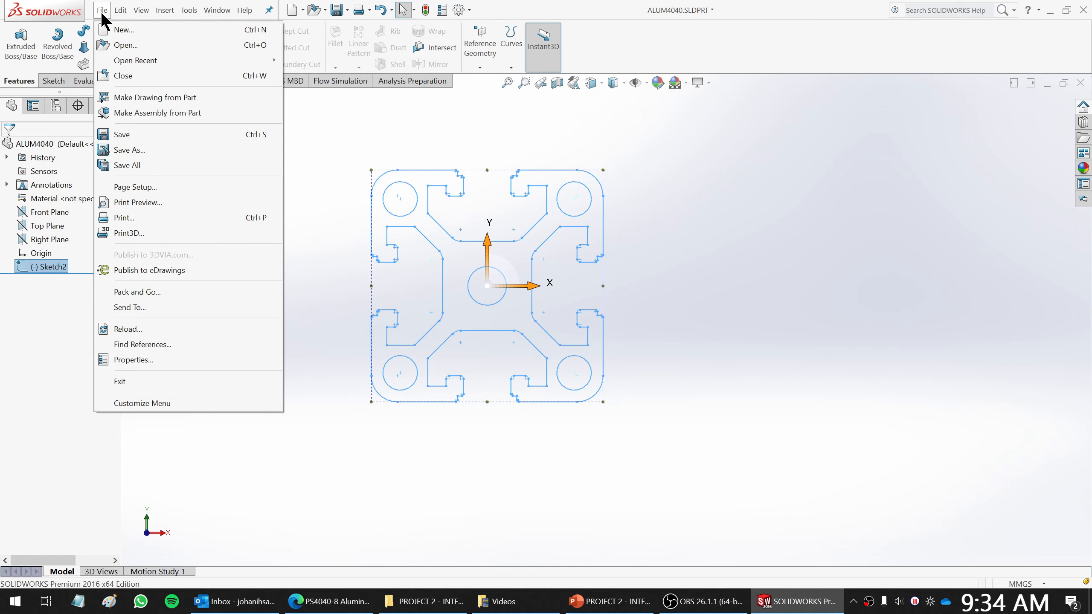
pyautogui.click(389, 132)
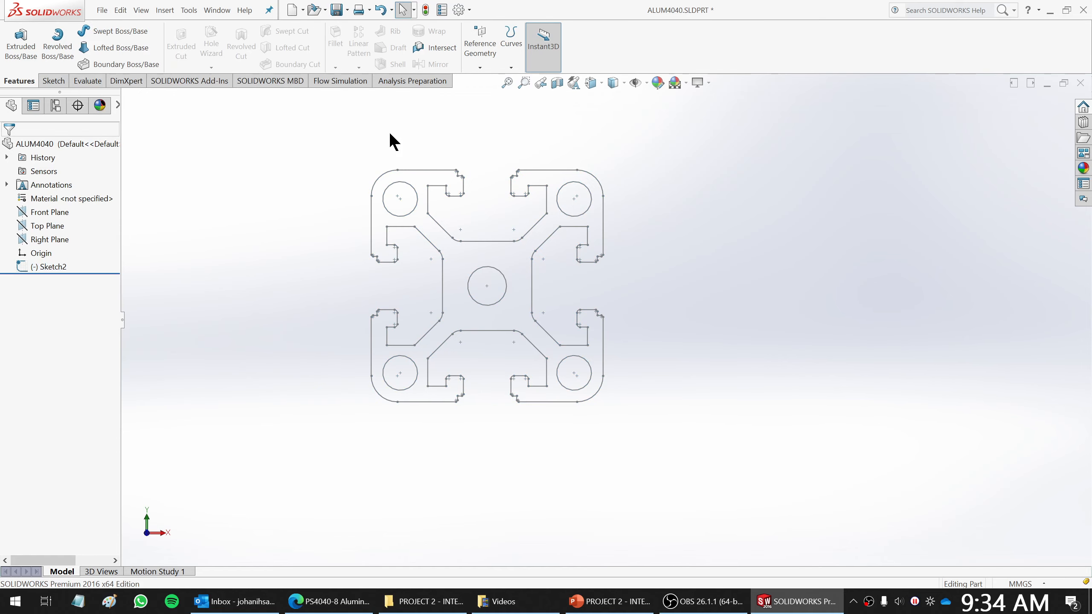
pyautogui.click(51, 267)
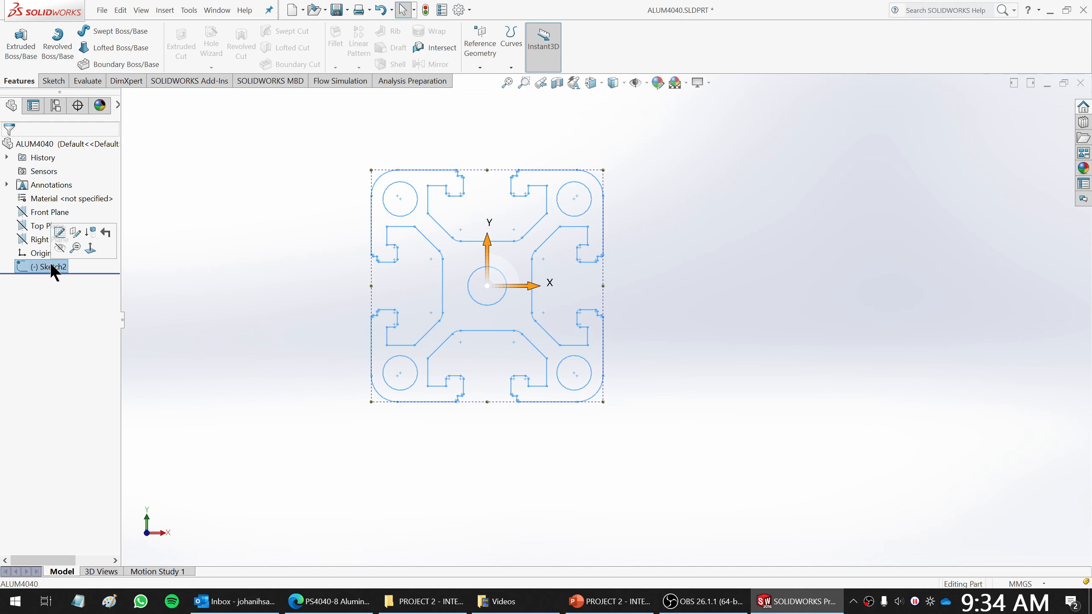
pyautogui.rightClick(51, 266)
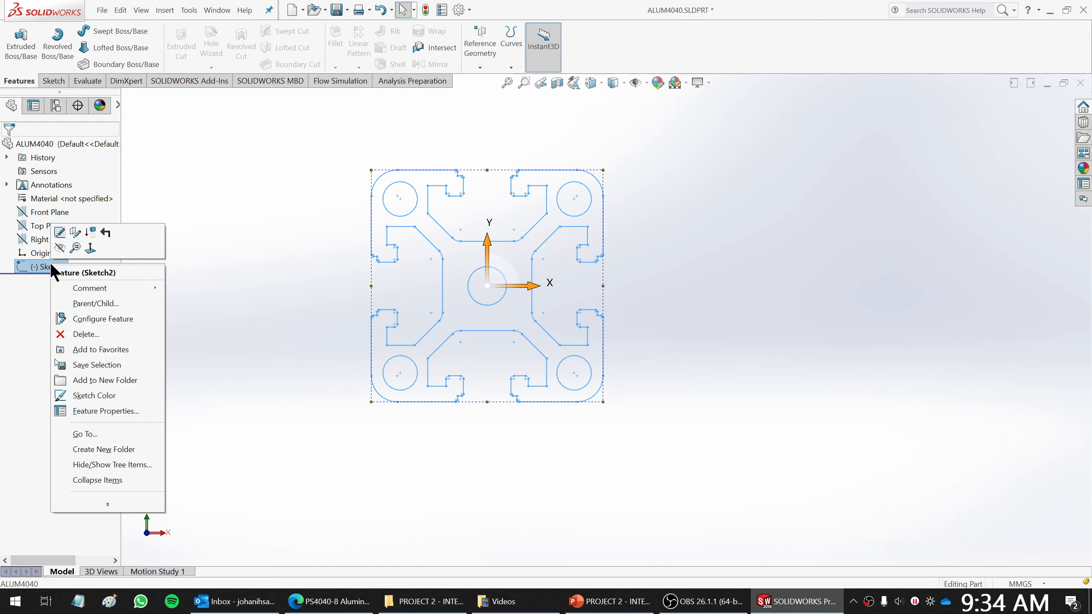
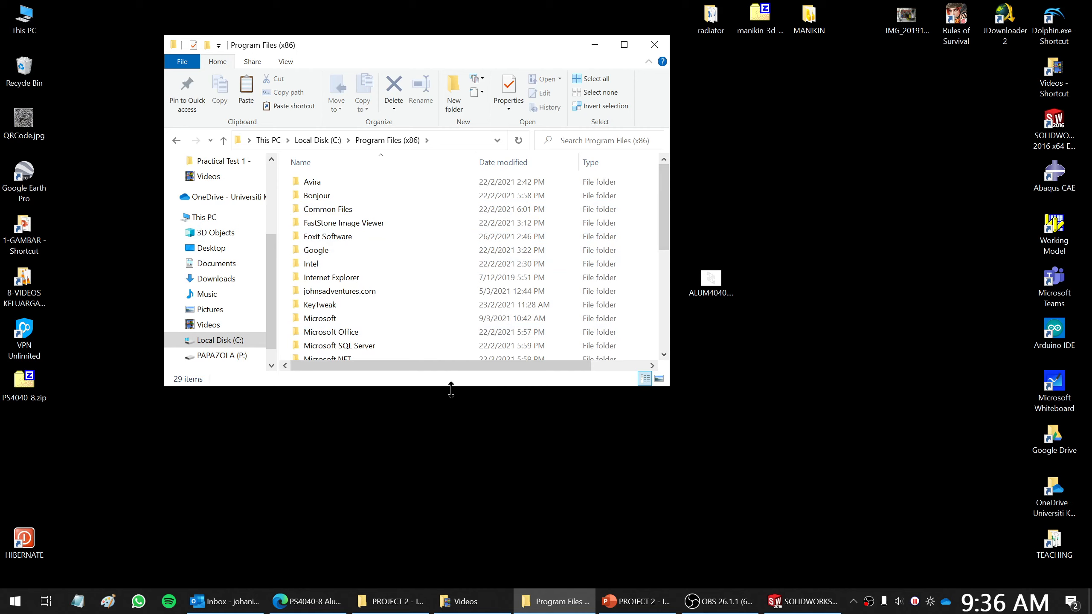
# Enlarge the File Explorer window and go back from Program Files (x86) to the root of Local Disk (C:).
pyautogui.moveTo(449, 386); pyautogui.dragTo(451, 566)
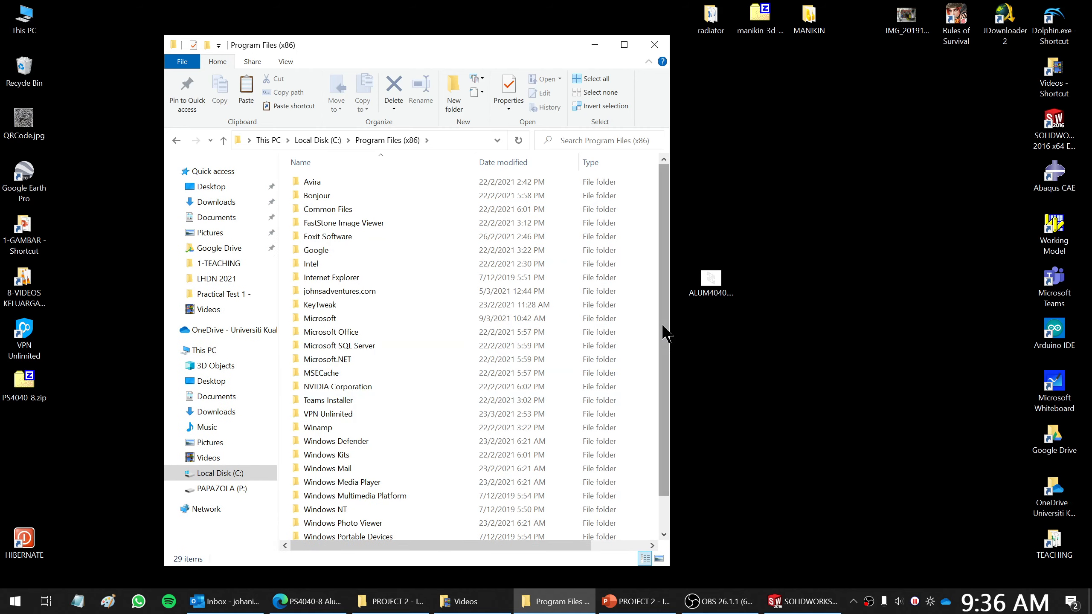
pyautogui.moveTo(663, 329); pyautogui.dragTo(665, 247)
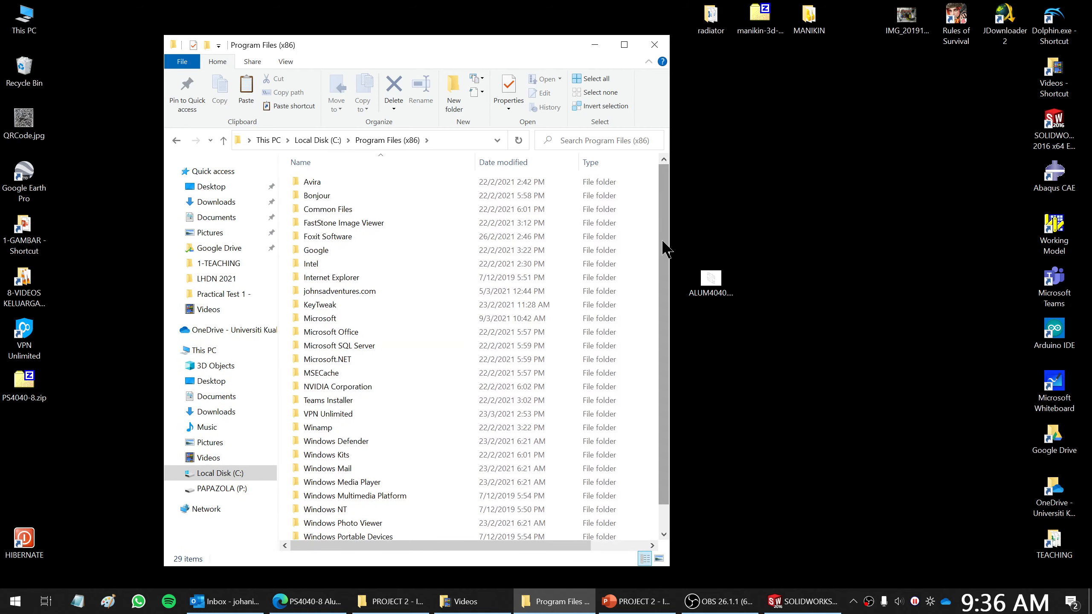
pyautogui.click(318, 141)
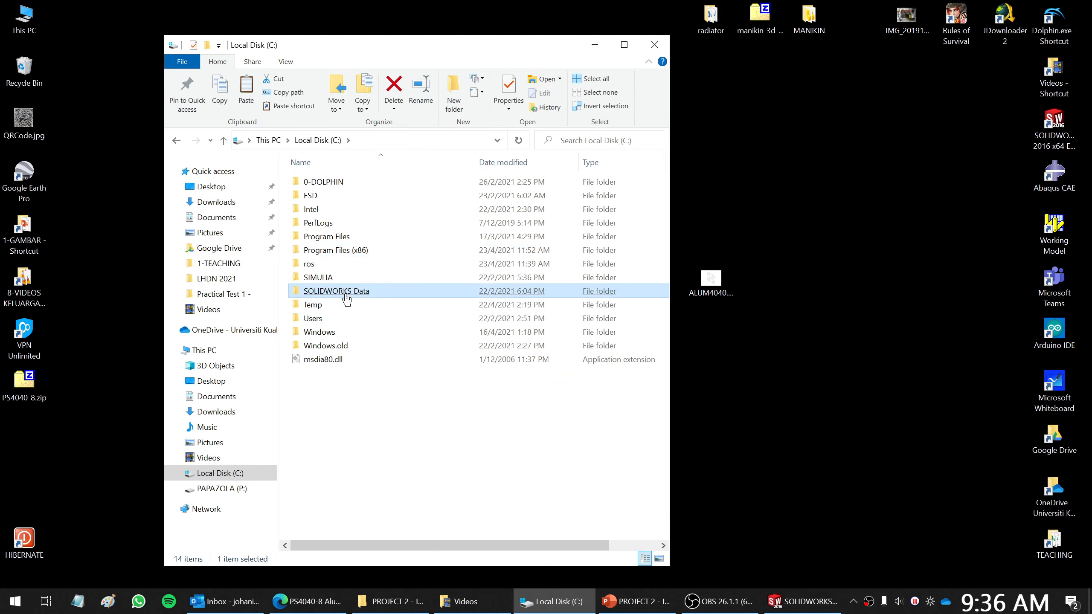
pyautogui.click(338, 251)
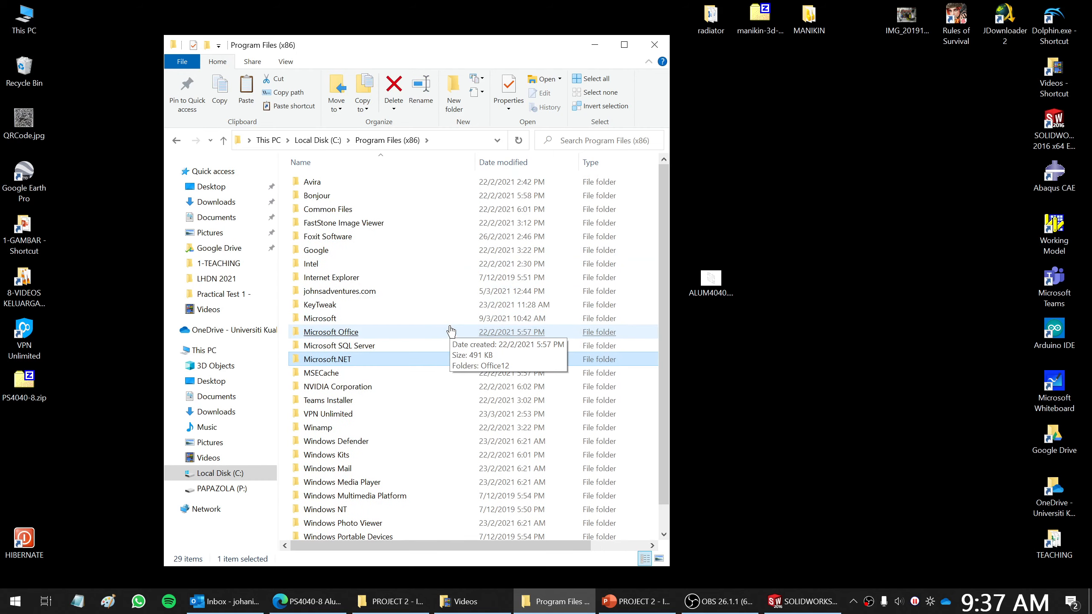
pyautogui.click(317, 140)
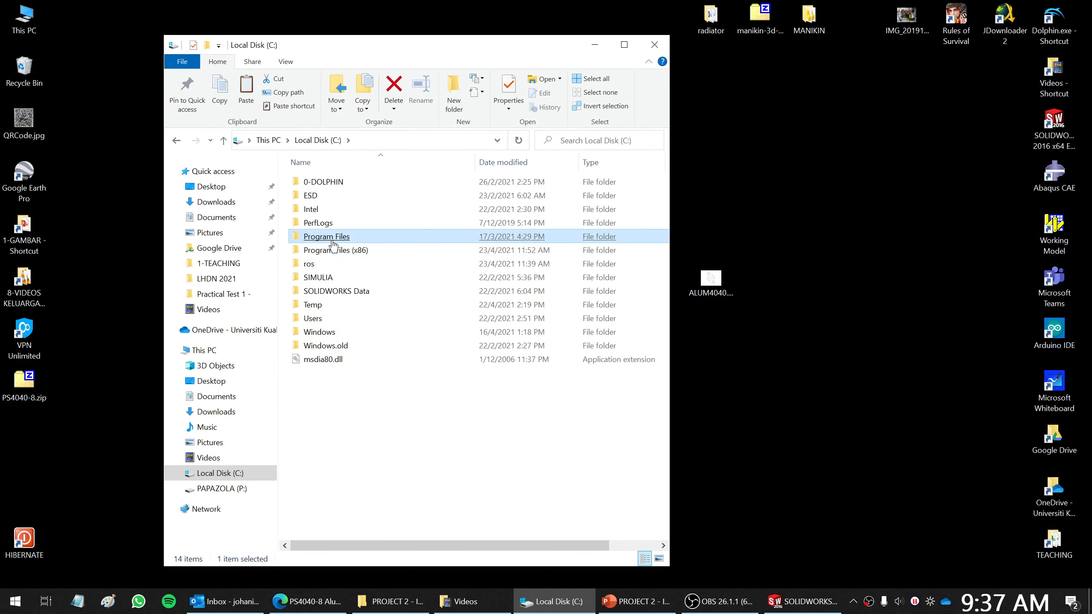
# Open the folder Program Files\SOLIDWORKS Corp\SOLIDWORKS\lang\english\weldment profiles\iso.
pyautogui.click(333, 243)
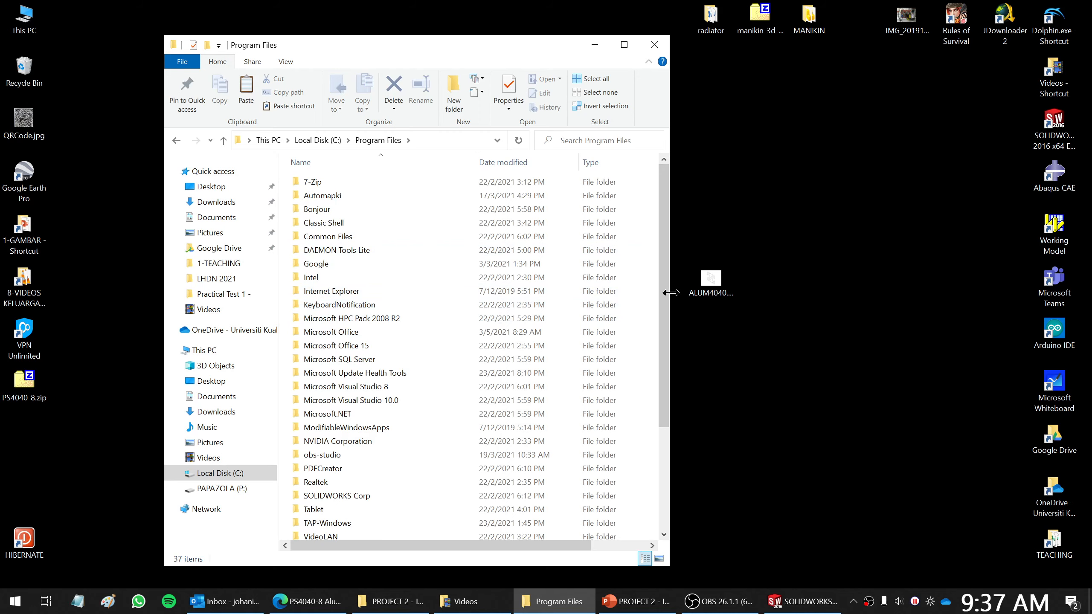
pyautogui.doubleClick(345, 497)
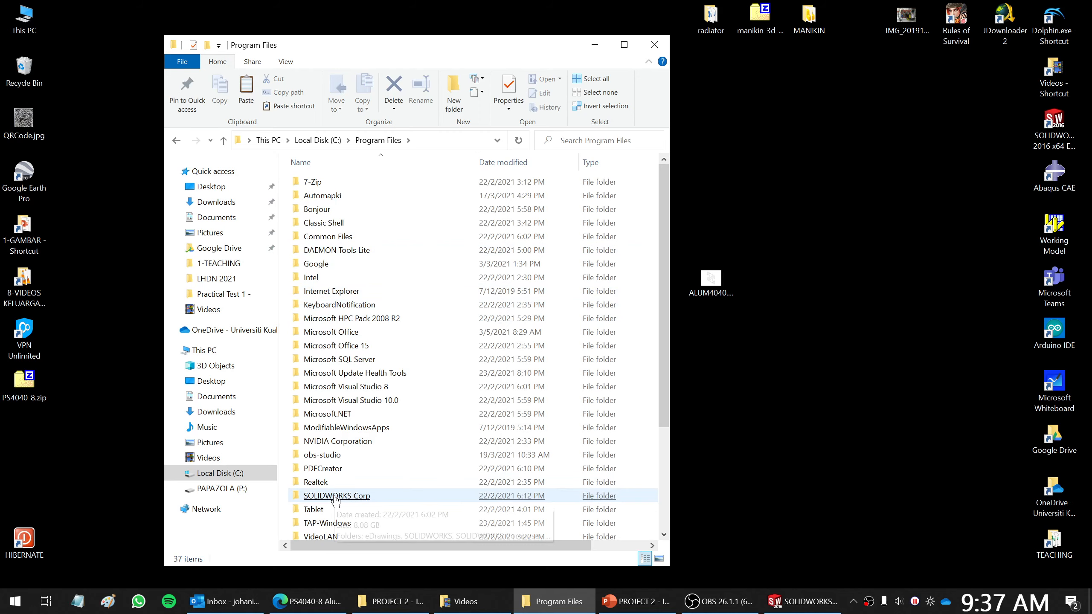
pyautogui.doubleClick(345, 200)
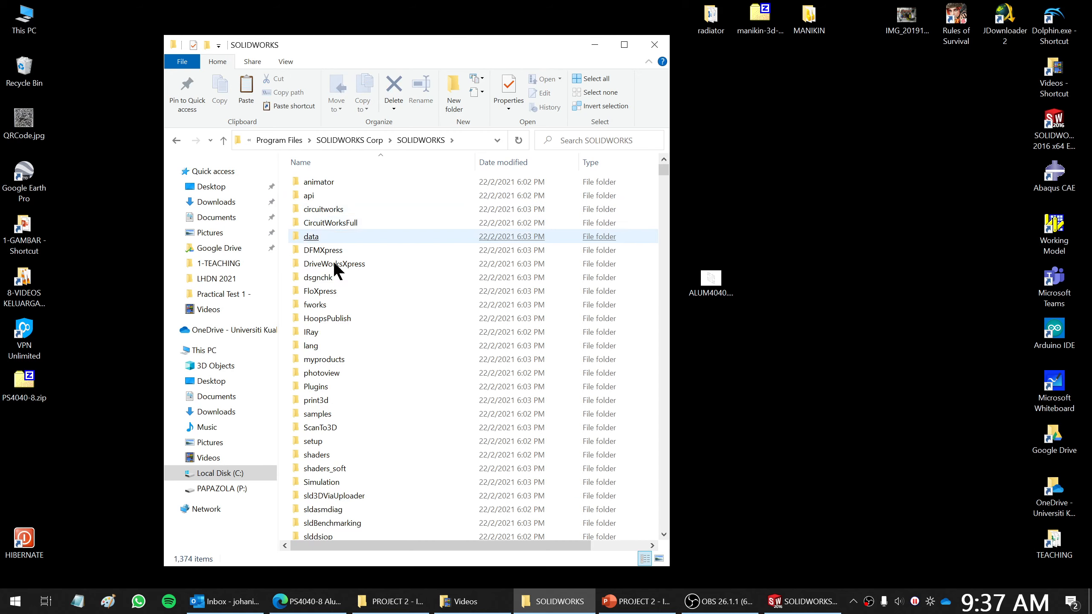
pyautogui.click(312, 347)
pyautogui.doubleClick(312, 347)
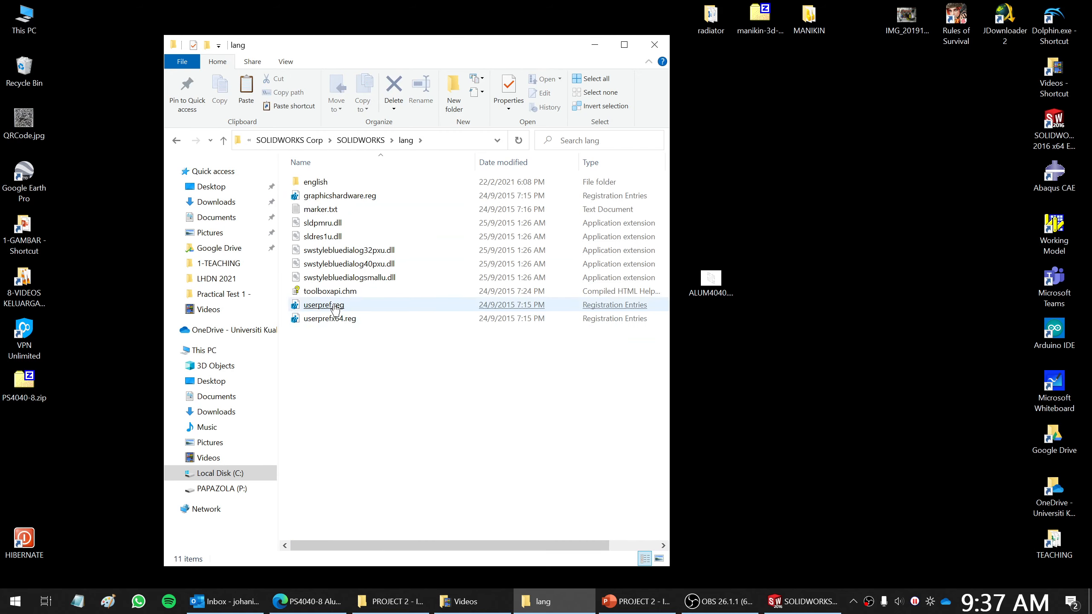
pyautogui.doubleClick(314, 182)
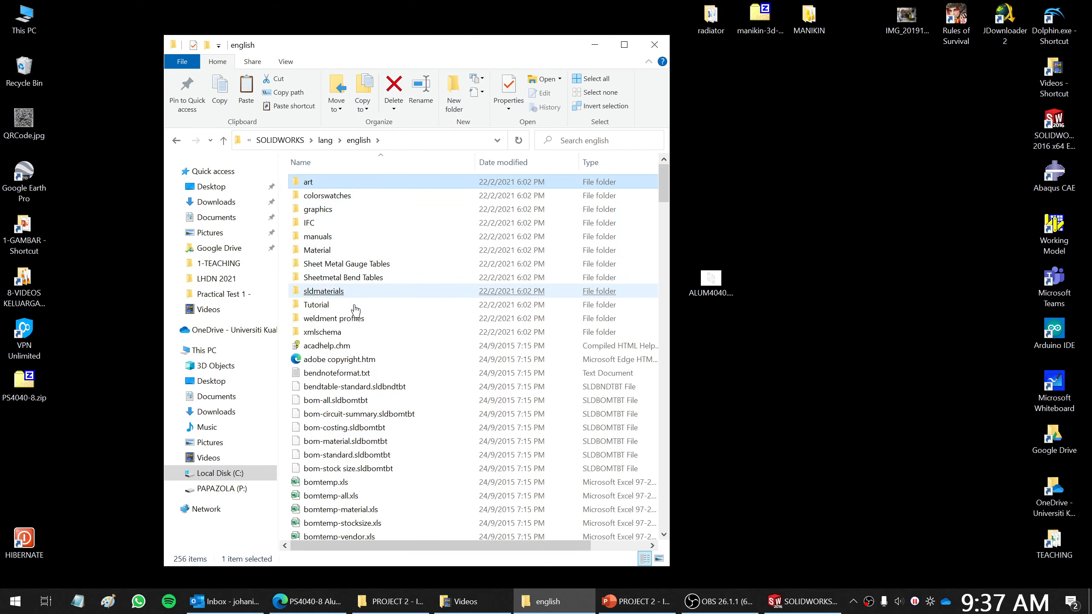
pyautogui.doubleClick(353, 319)
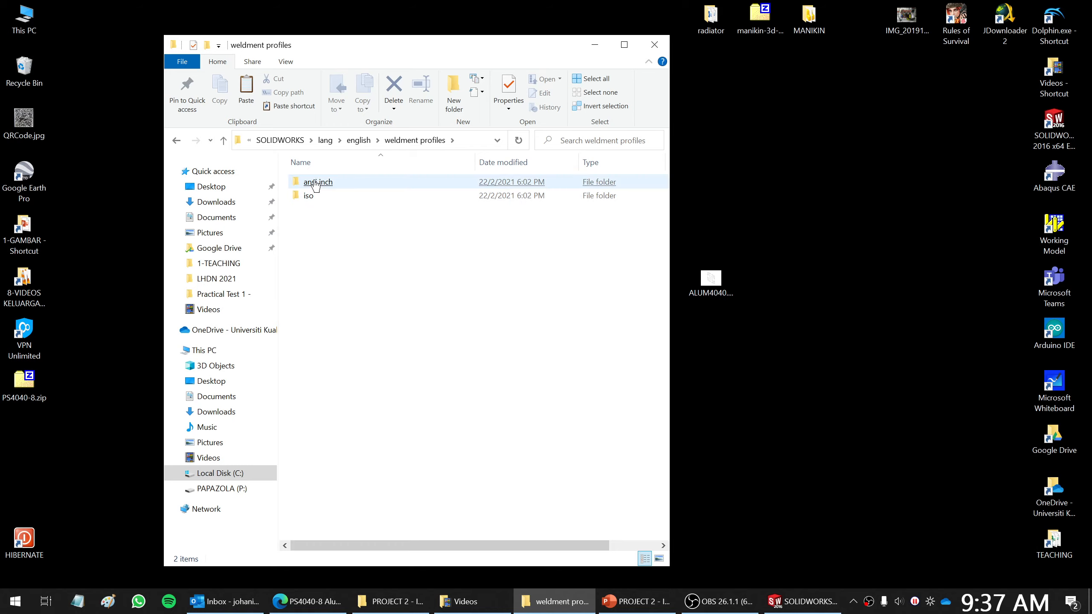
pyautogui.doubleClick(310, 196)
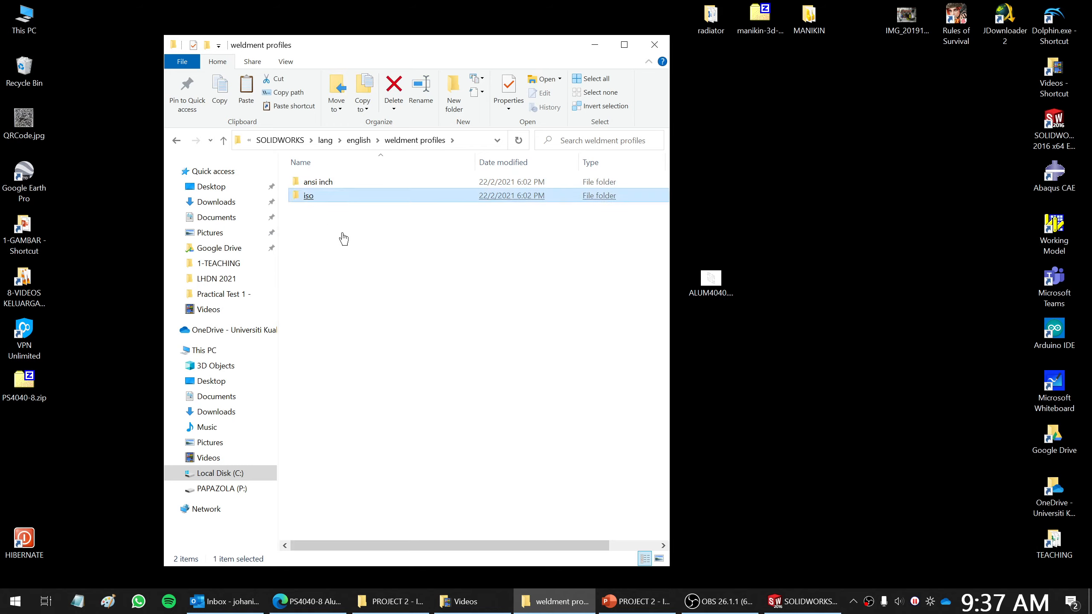
# Create a new folder named Aluminum Profile inside the iso weldment profiles folder.
pyautogui.rightClick(329, 299)
pyautogui.moveTo(284, 456)
pyautogui.click(357, 456)
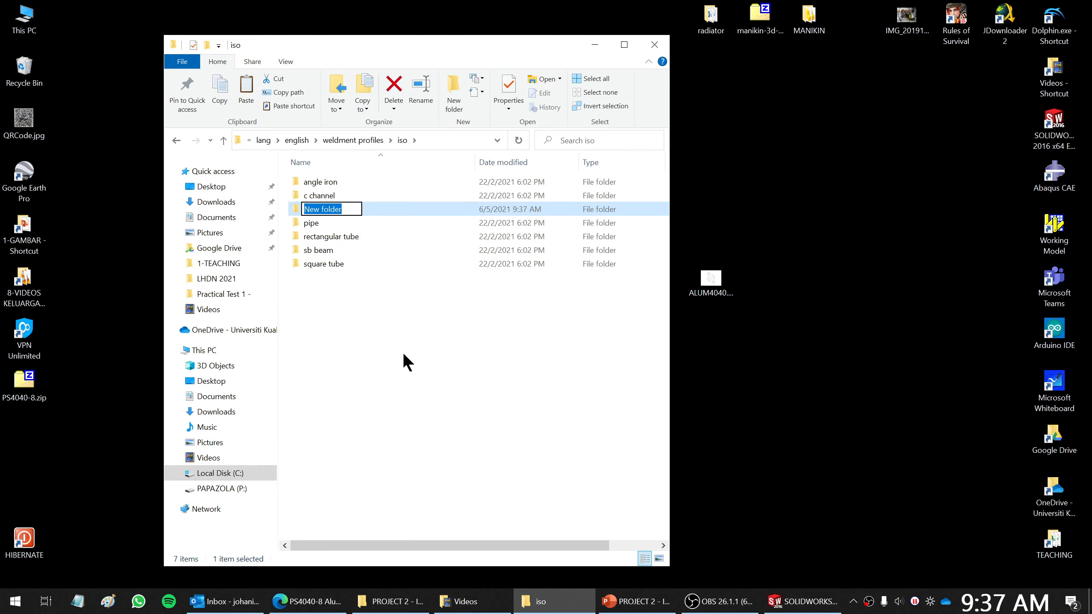
pyautogui.write('Alumu')
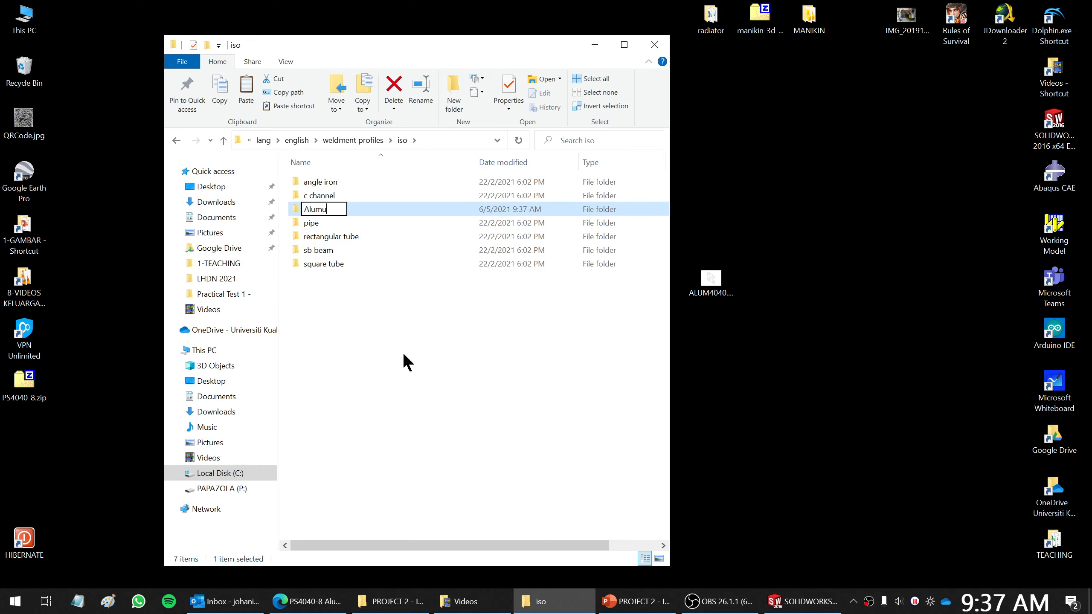
pyautogui.press('BackSpace')
pyautogui.write('inum Profile')
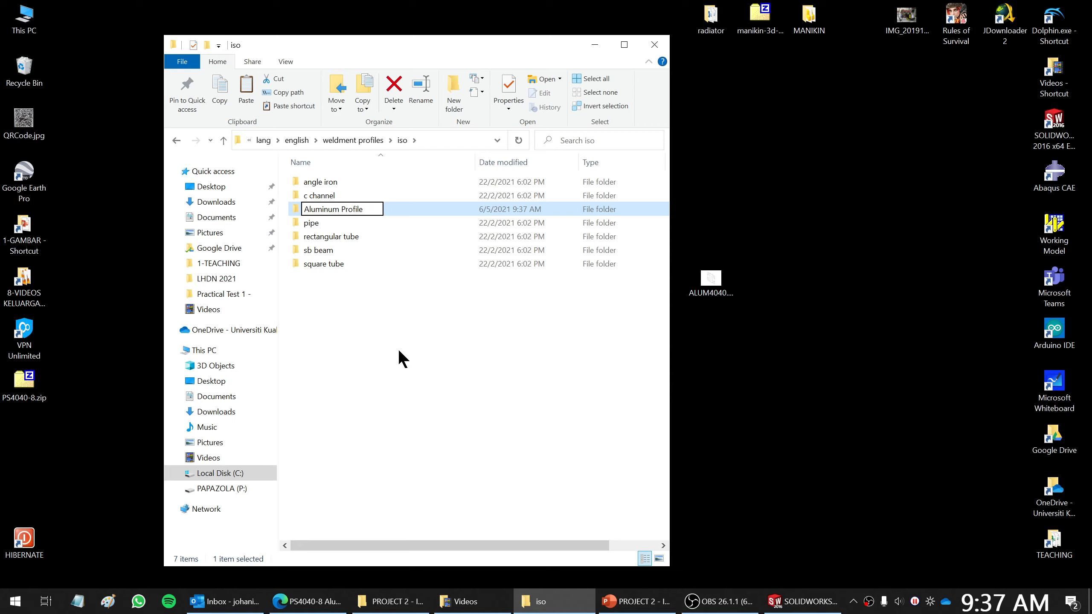
pyautogui.click(398, 350)
# Open the new Aluminum Profile folder inside iso.
pyautogui.doubleClick(343, 195)
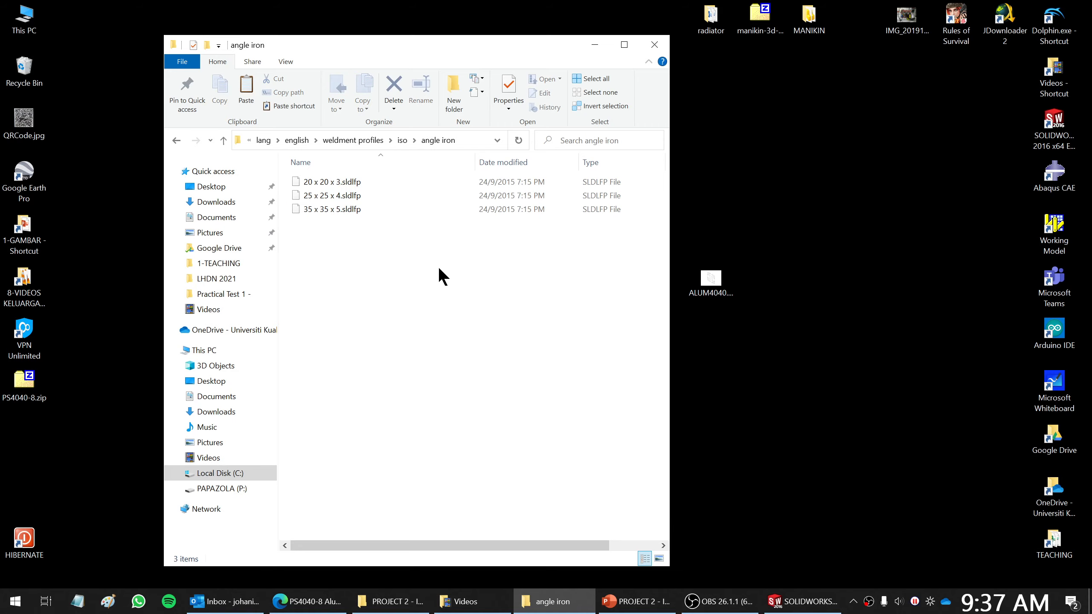
pyautogui.click(401, 141)
pyautogui.doubleClick(362, 181)
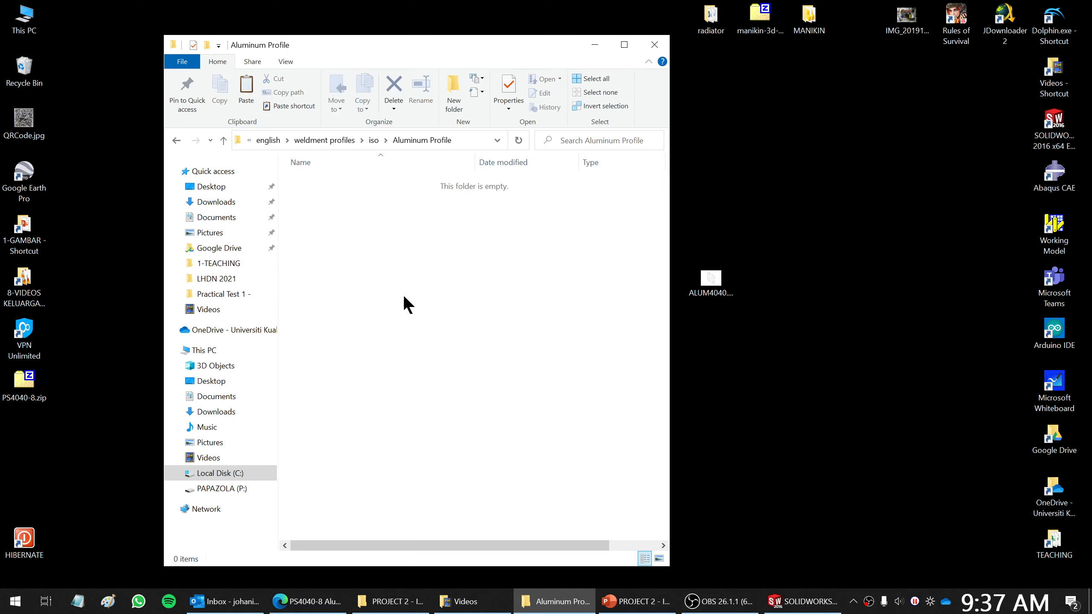
# Copy the ALUM4040.SLDLFP file from the desktop into the Aluminum Profile folder.
pyautogui.moveTo(788, 353); pyautogui.dragTo(698, 235)
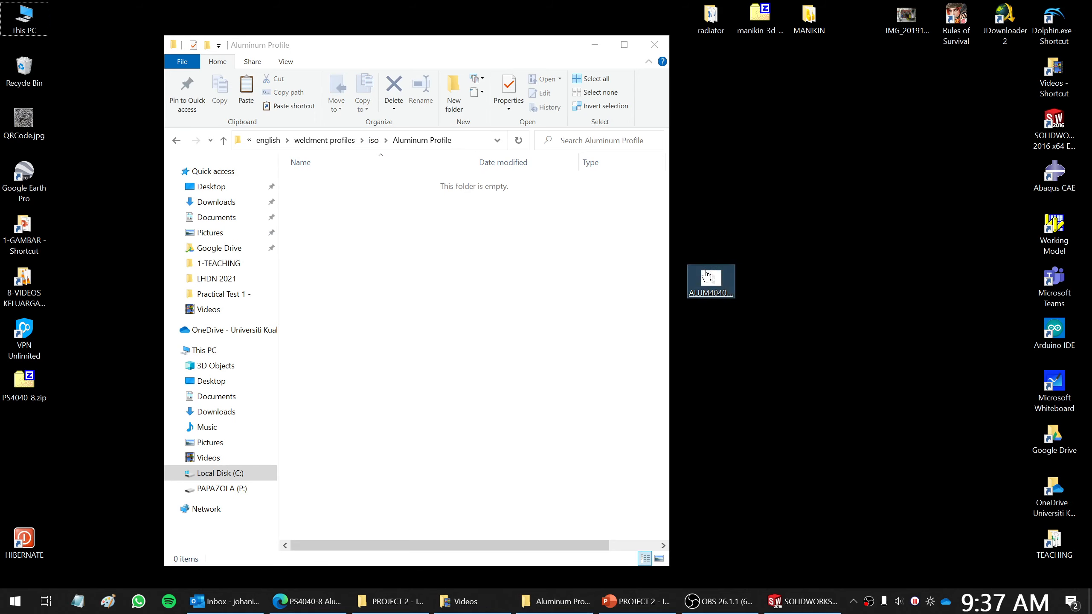
pyautogui.doubleClick(704, 273)
pyautogui.rightClick(705, 272)
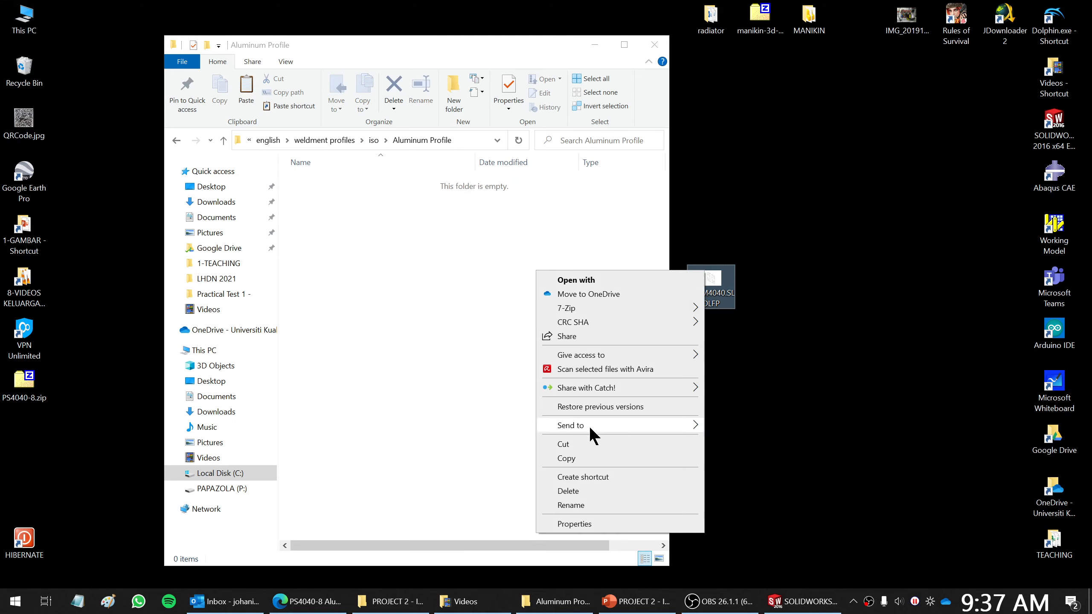
pyautogui.click(579, 458)
pyautogui.click(381, 241)
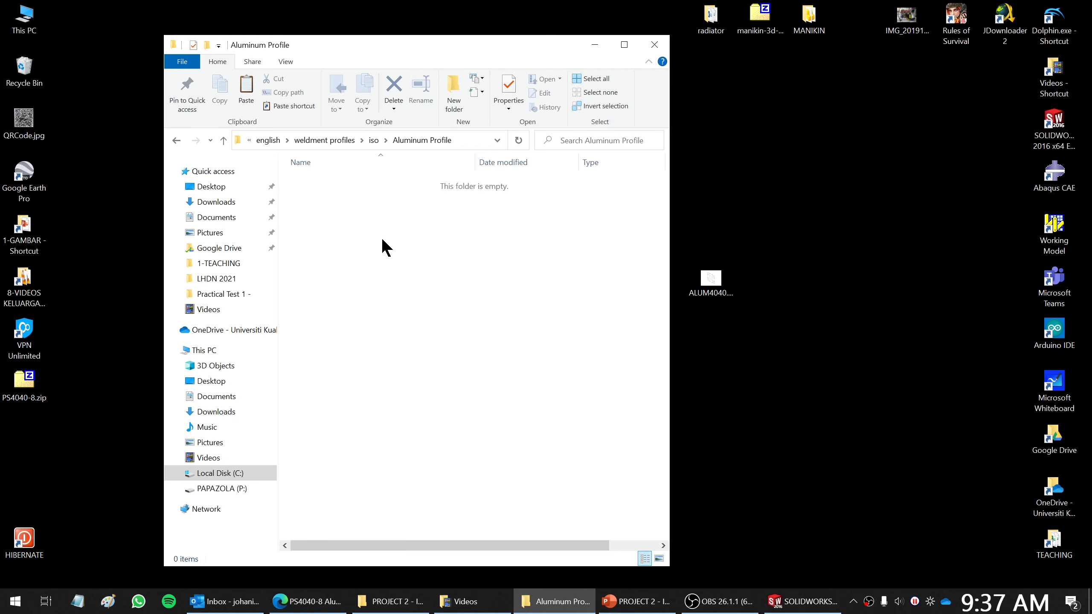
pyautogui.hotkey('ctrl', 'v')
pyautogui.click(248, 260)
pyautogui.click(487, 319)
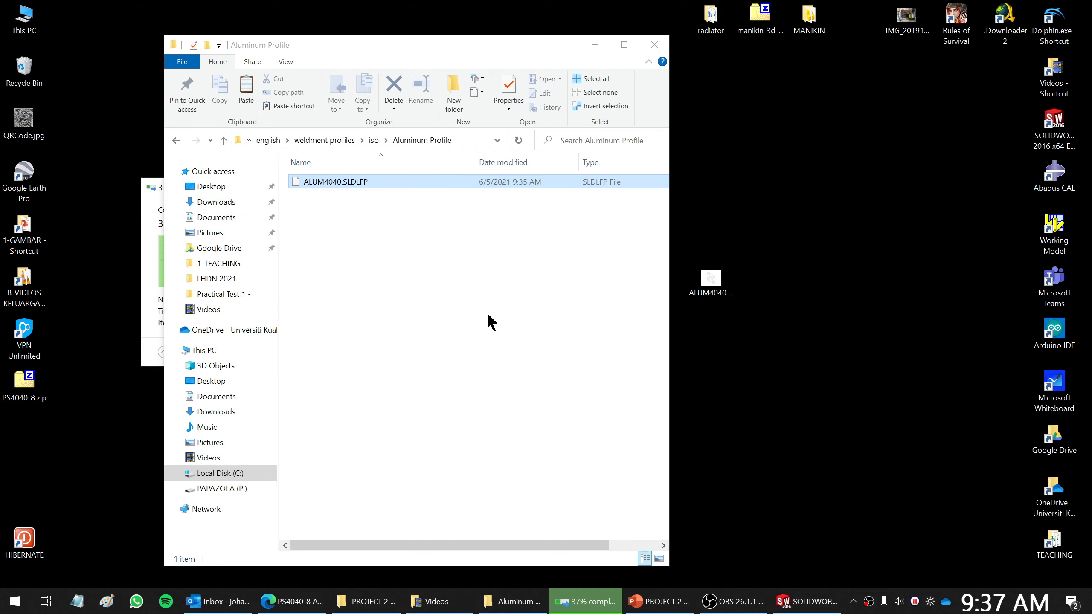
# Switch to SOLIDWORKS and save the open ALUM4040 library part.
pyautogui.click(807, 602)
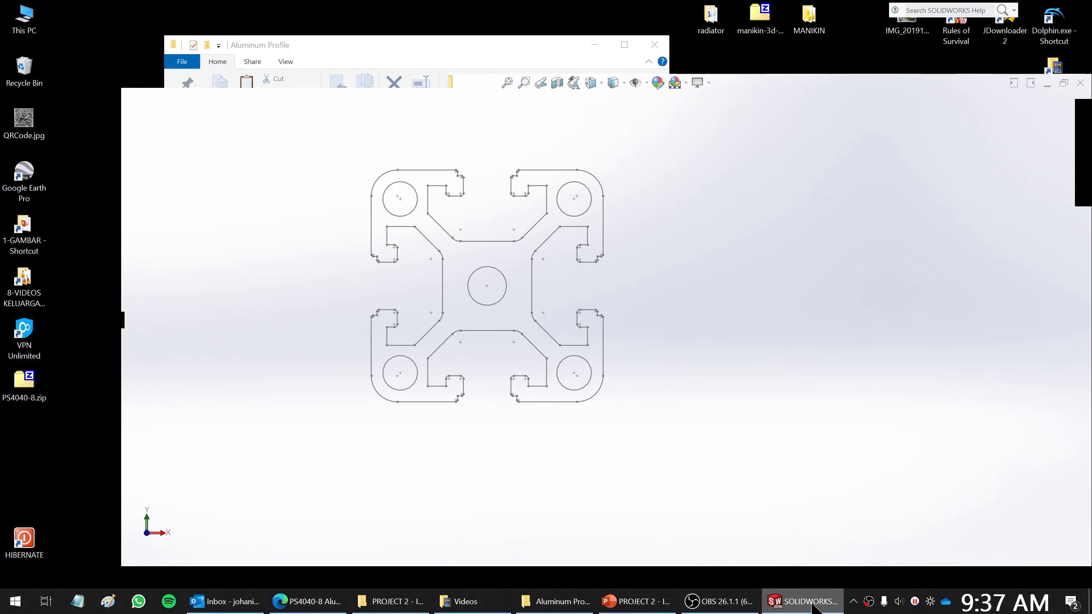
pyautogui.click(104, 10)
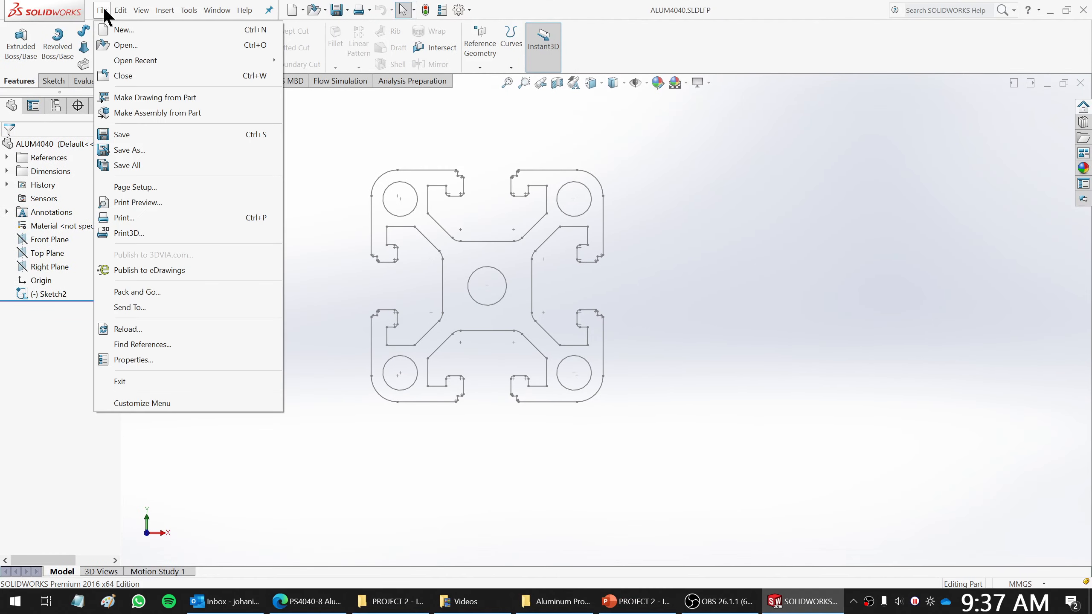
pyautogui.click(129, 134)
# Create a new part document and start a sketch on its Front Plane.
pyautogui.click(106, 10)
pyautogui.click(111, 29)
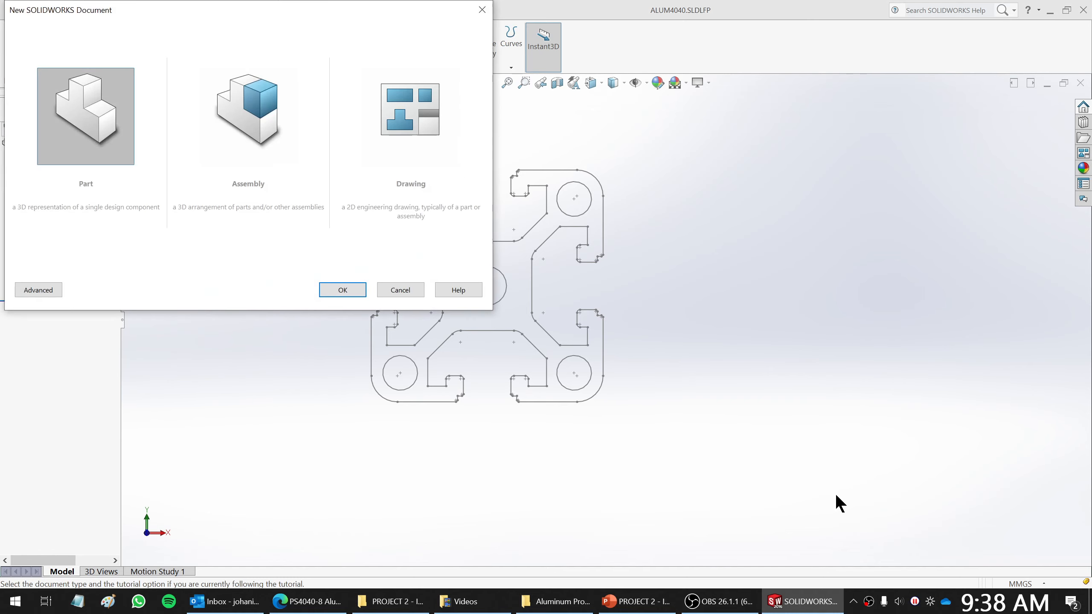
pyautogui.click(350, 292)
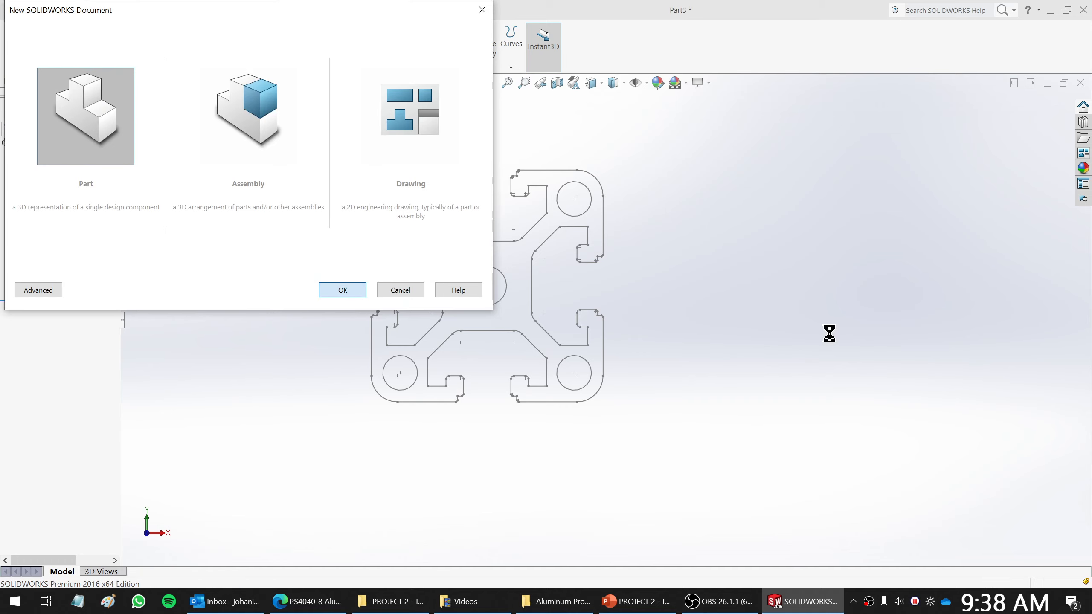
pyautogui.rightClick(45, 211)
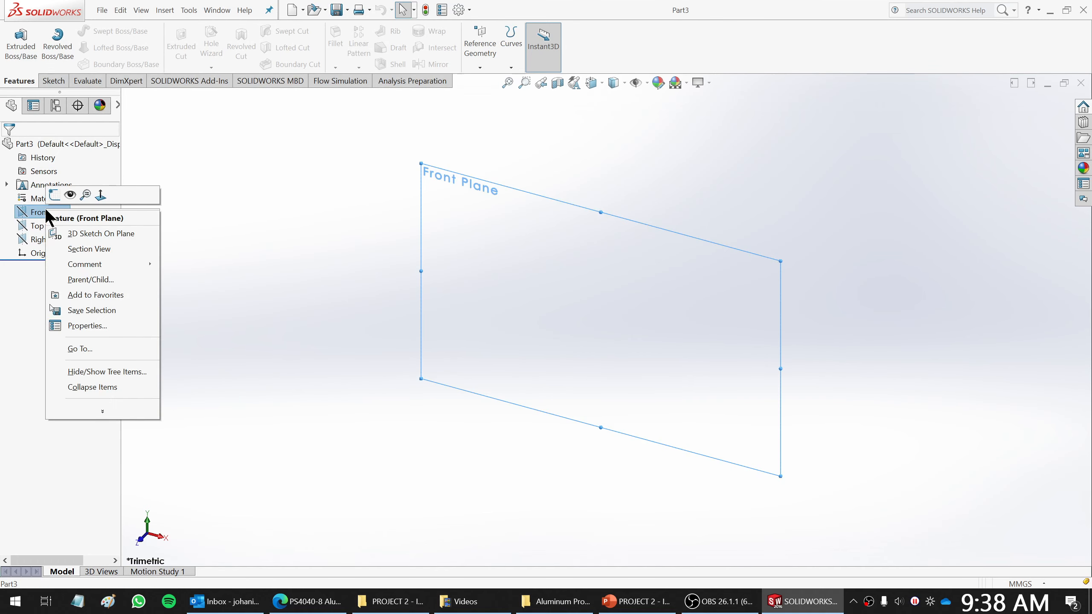
pyautogui.click(62, 197)
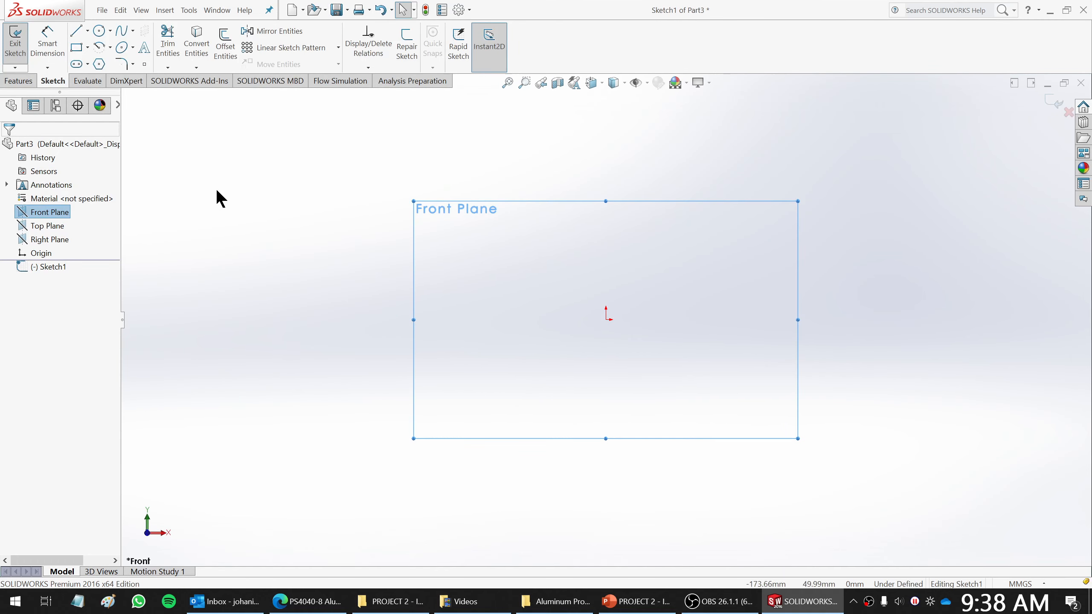
# Sketch a corner rectangle about 108 mm wide and 144 mm high, below and to the left of the origin.
pyautogui.click(77, 44)
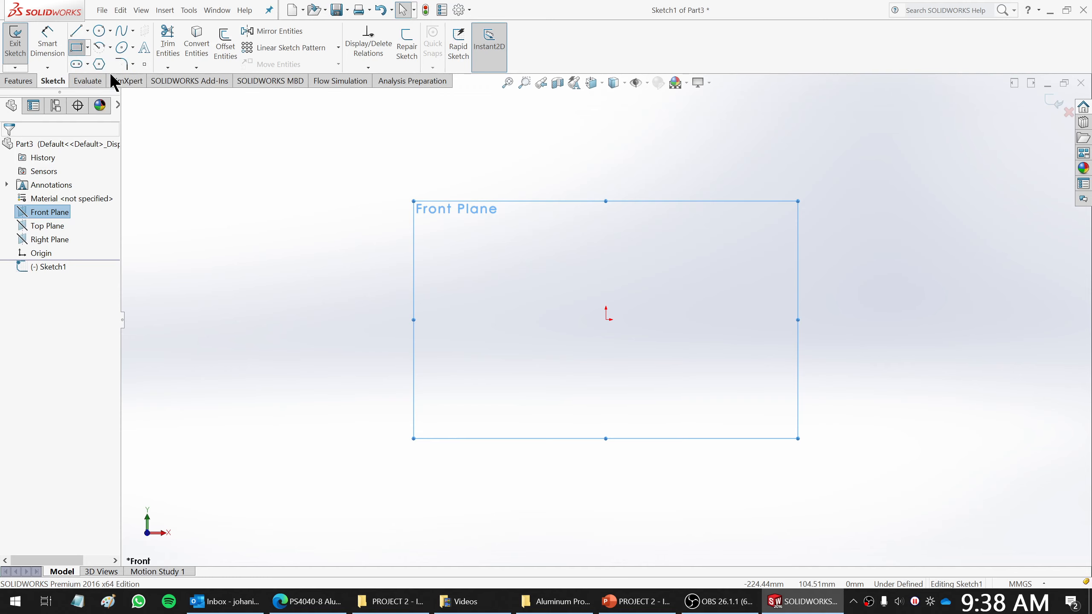
pyautogui.click(284, 305)
pyautogui.scroll(3, 734, 340)
pyautogui.scroll(-2, 694, 405)
pyautogui.click(494, 530)
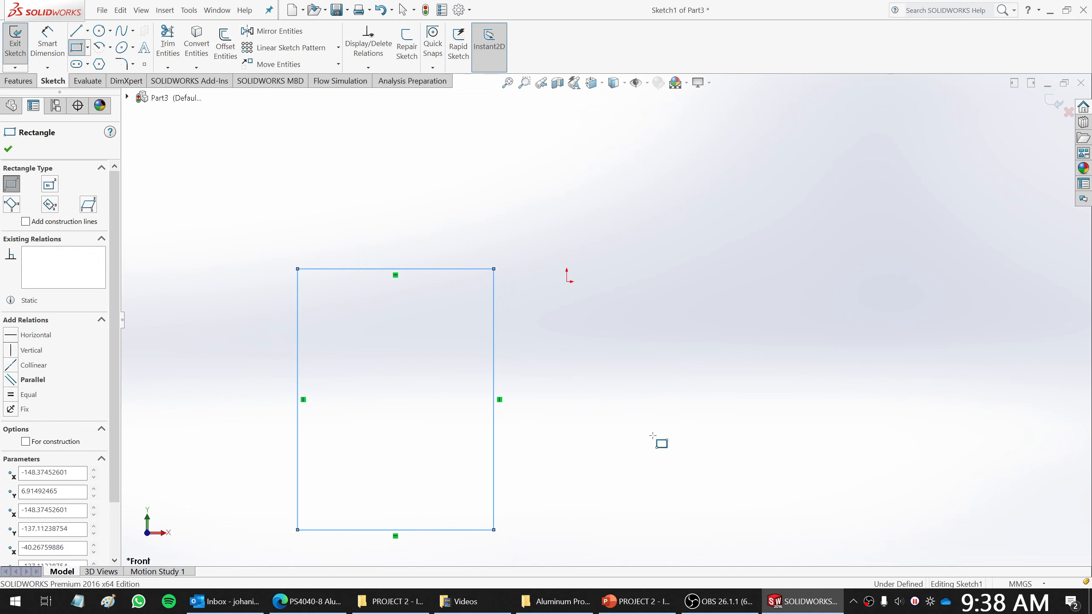
pyautogui.click(8, 148)
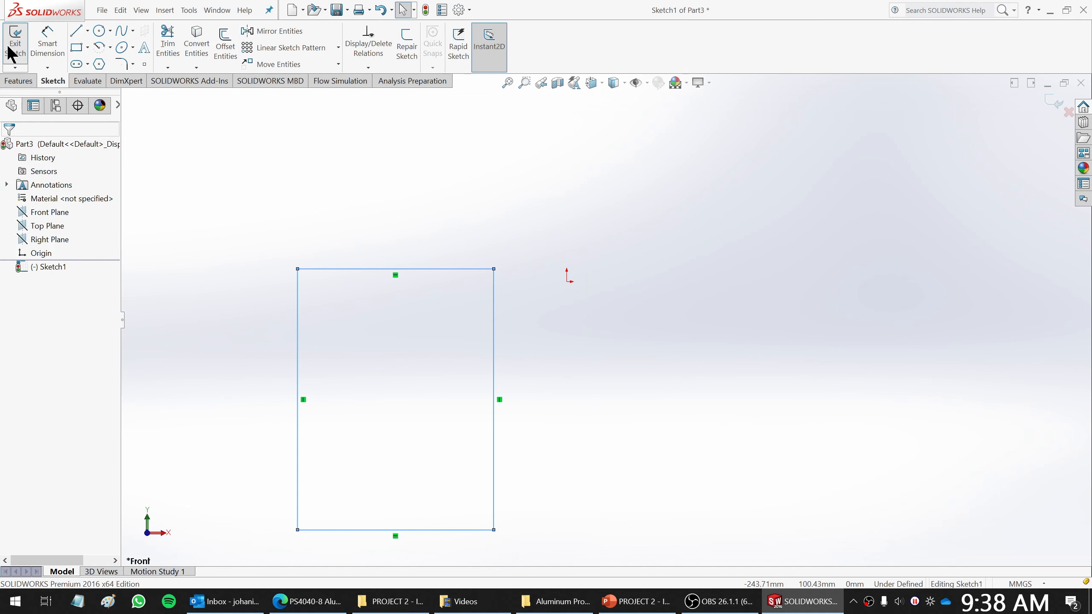
# Dimension the rectangle's vertical side to 1000 mm.
pyautogui.click(46, 44)
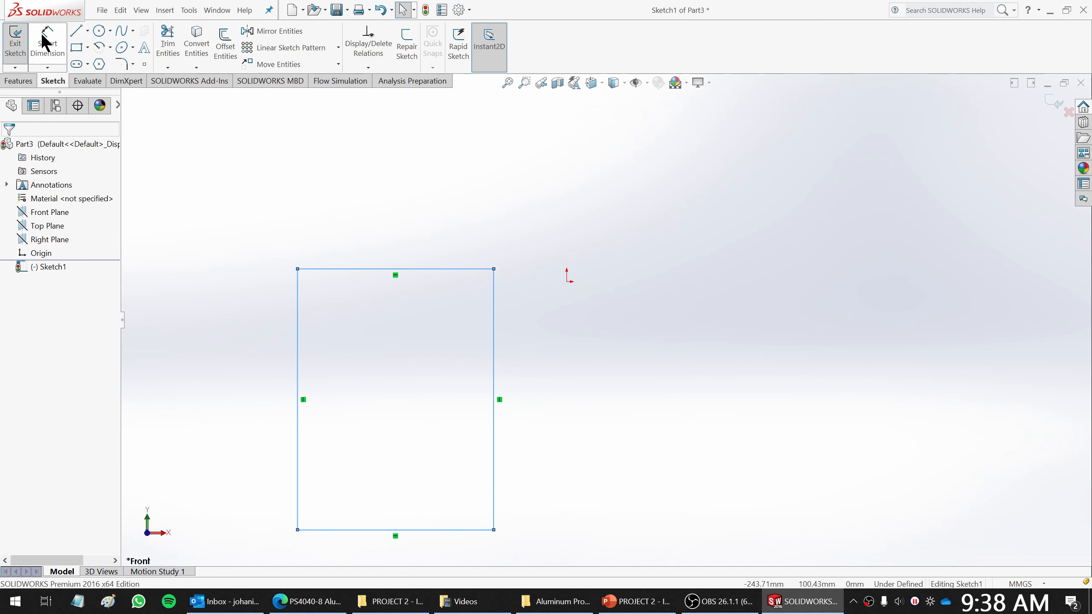
pyautogui.click(494, 365)
pyautogui.click(670, 365)
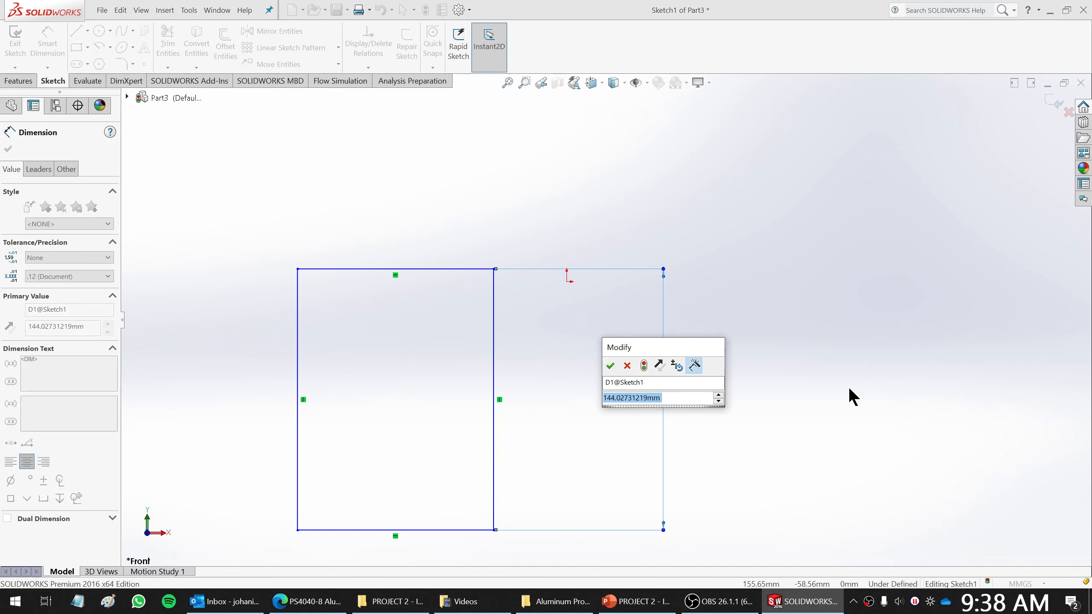
pyautogui.write('1000')
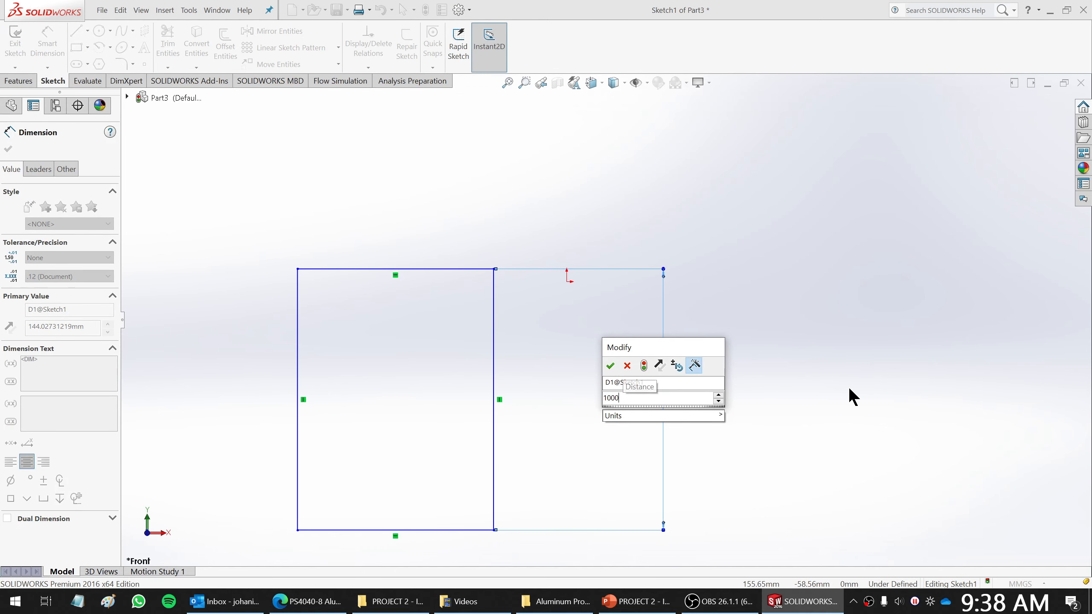
pyautogui.press('Return')
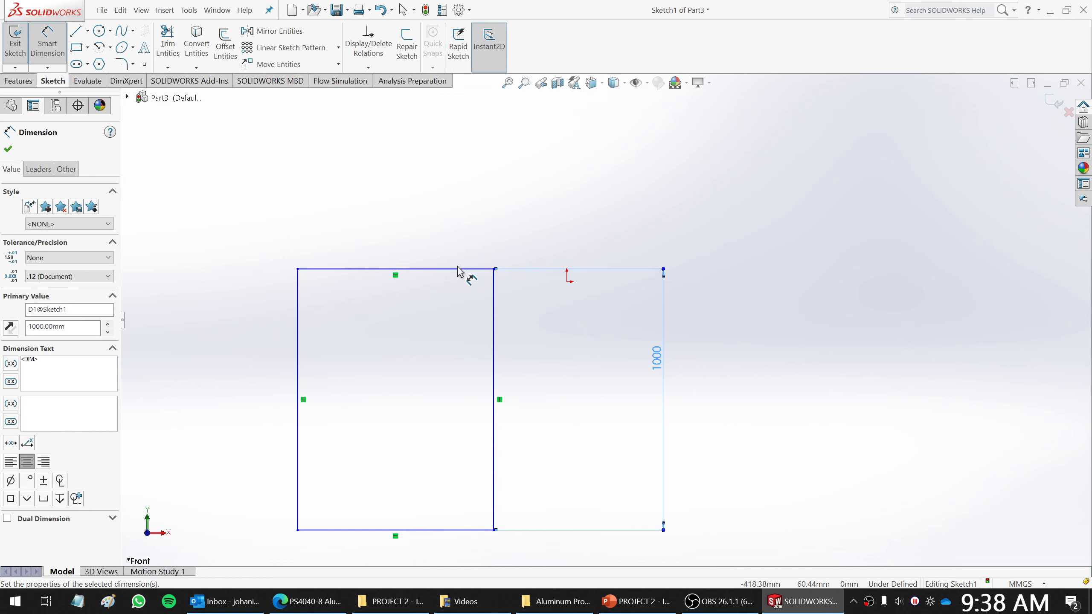
# Dimension the rectangle's upper horizontal side to 750 mm and exit the sketch.
pyautogui.click(456, 270)
pyautogui.click(455, 214)
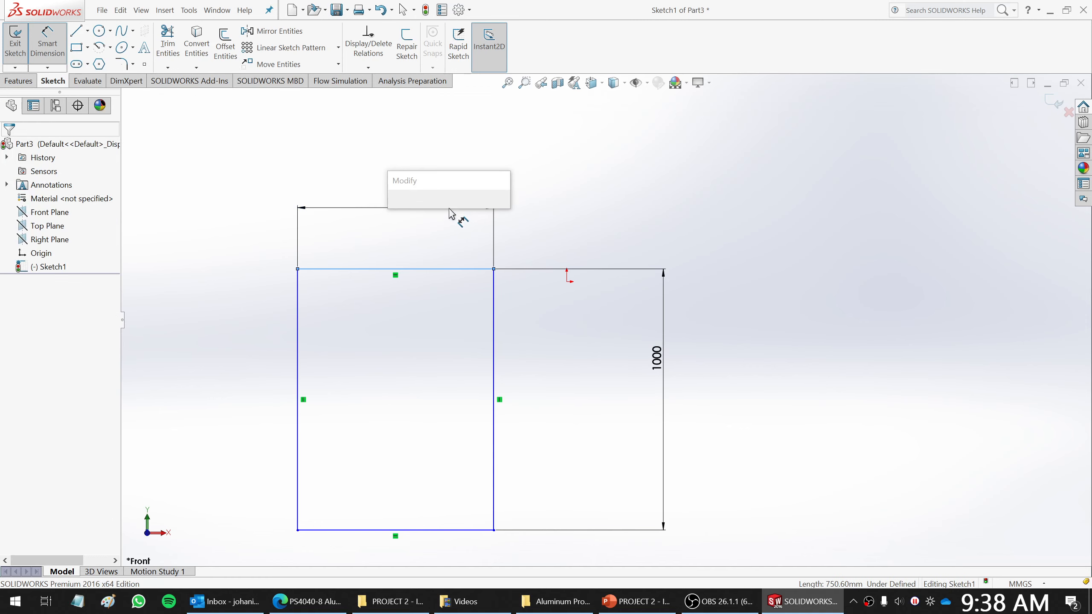
pyautogui.write('500')
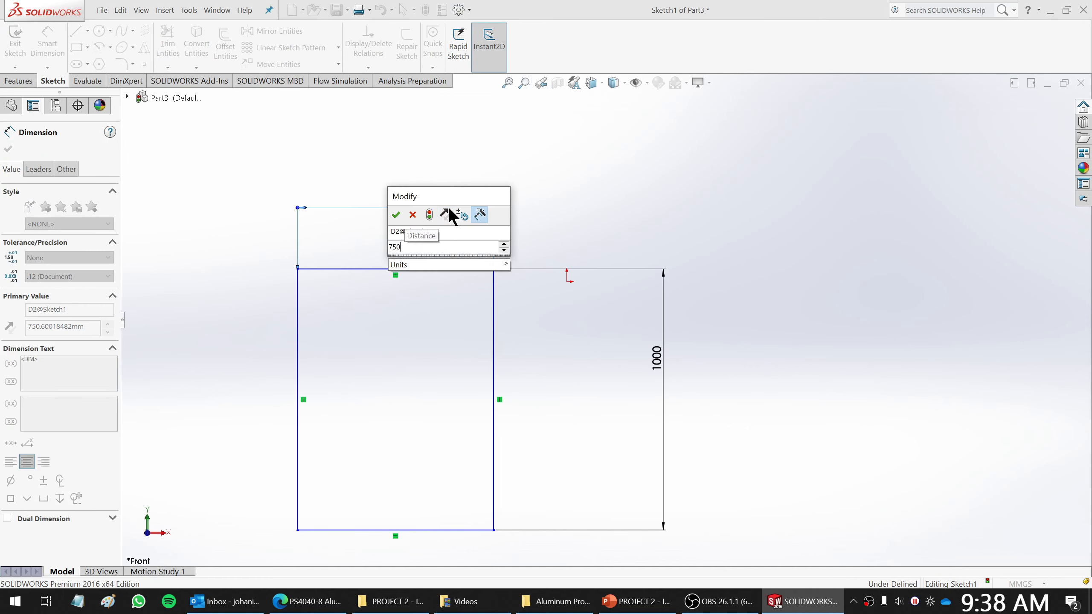
pyautogui.press('Return')
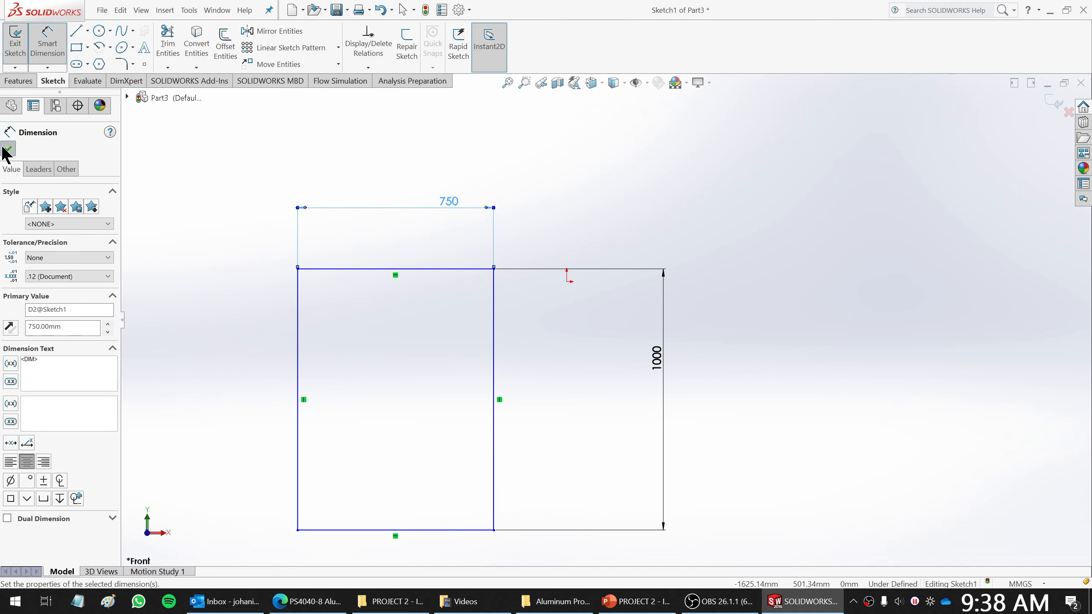
pyautogui.click(8, 148)
pyautogui.click(14, 41)
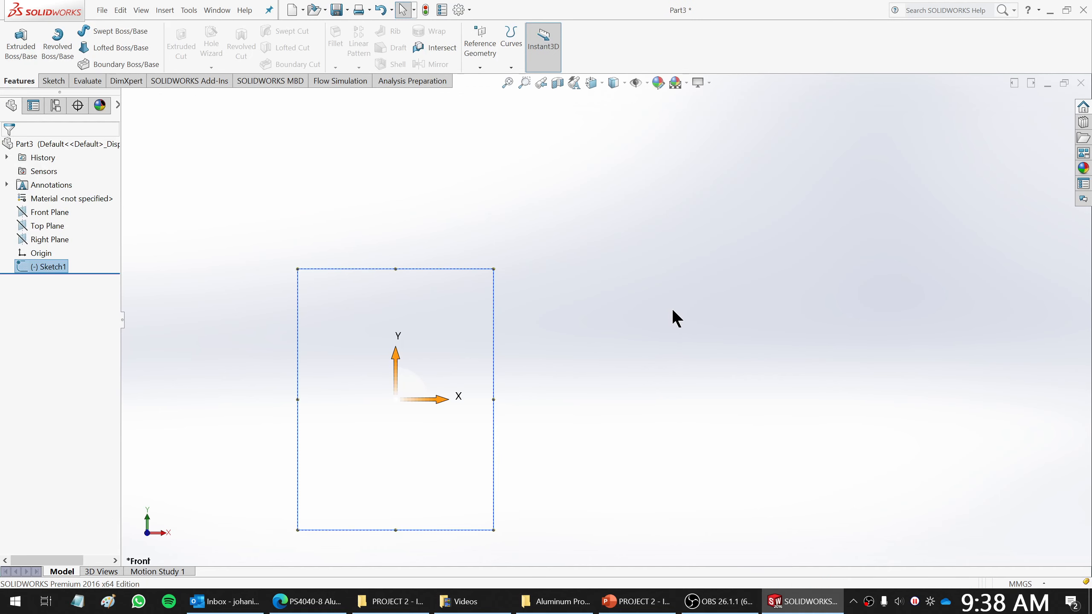
# Extrude the rectangle as a solid boss with a blind depth of 750 mm.
pyautogui.click(21, 47)
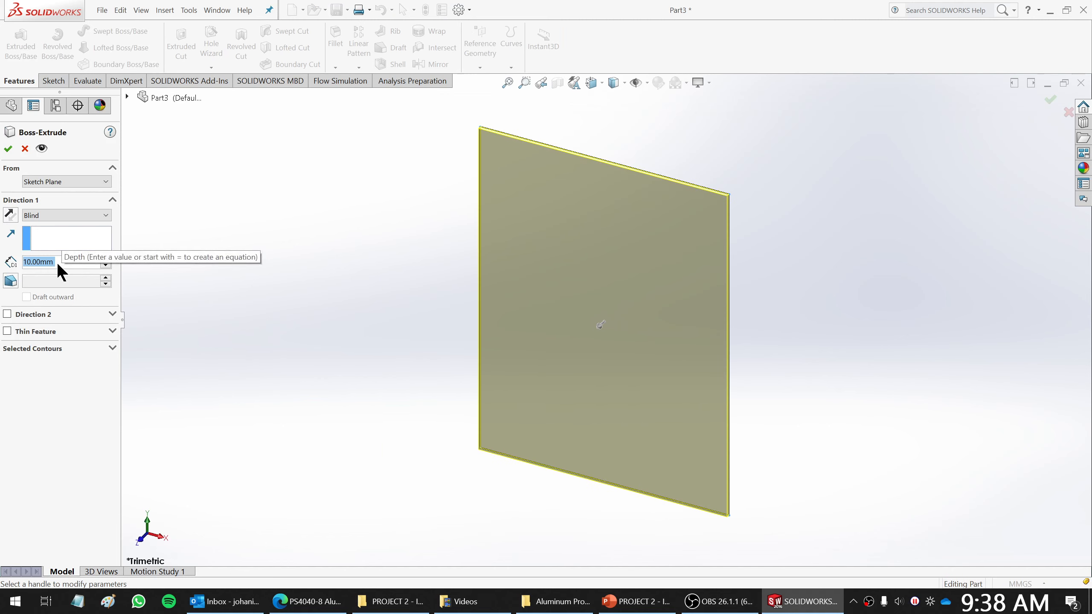
pyautogui.write('750')
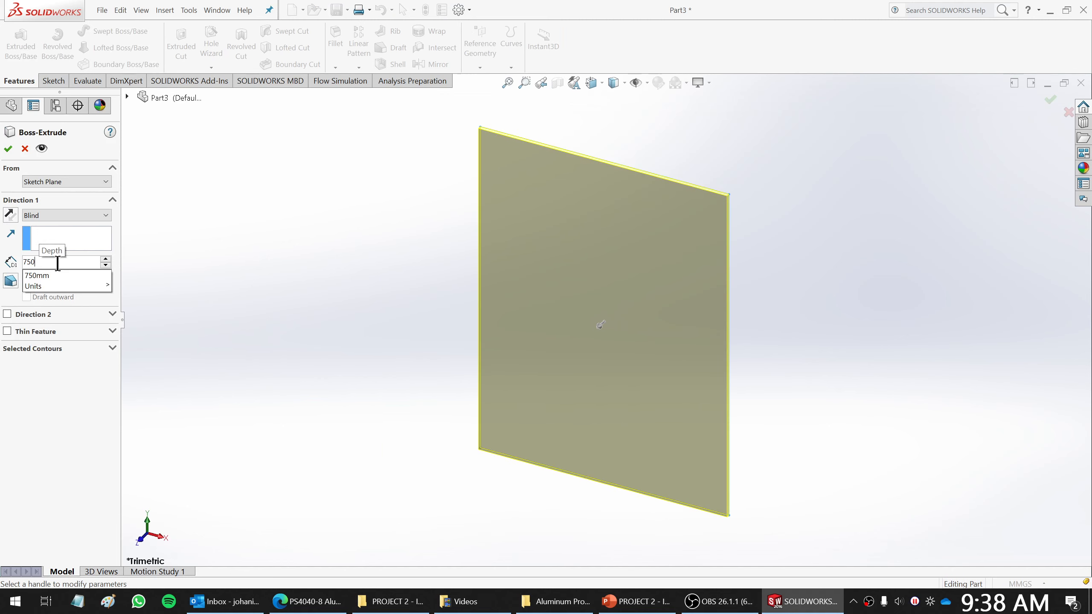
pyautogui.press('Return')
pyautogui.click(5, 151)
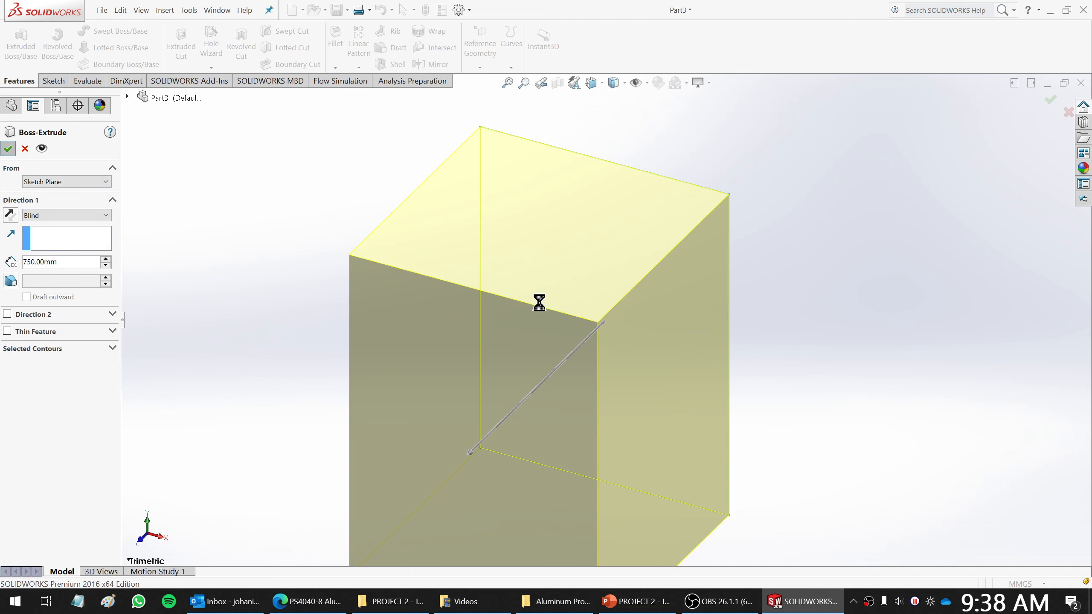
pyautogui.scroll(3, 541, 305)
pyautogui.click(864, 368)
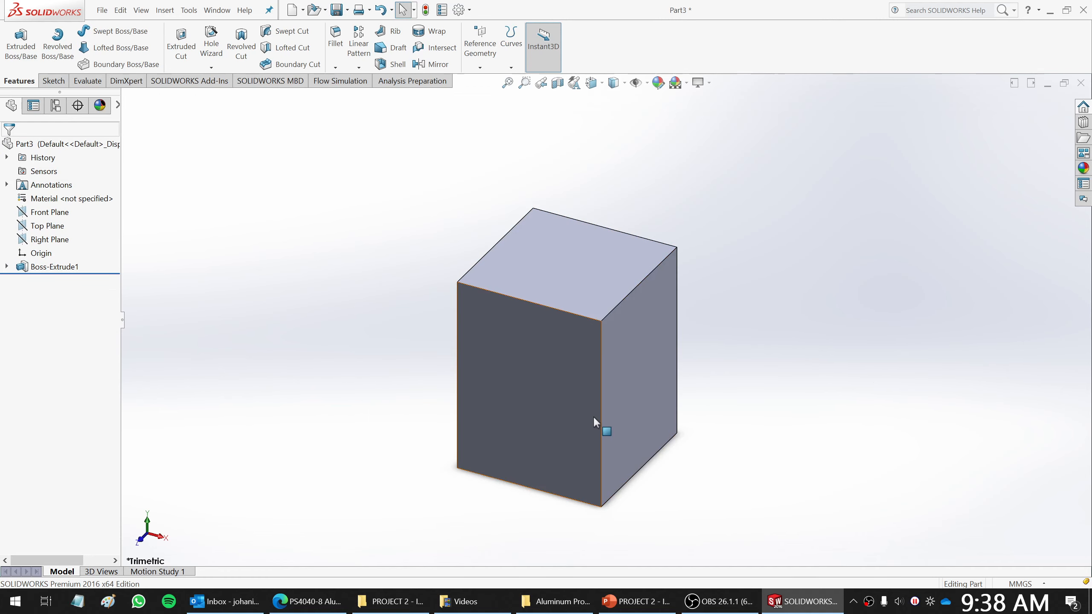
pyautogui.moveTo(556, 395); pyautogui.dragTo(576, 256)
pyautogui.click(900, 271)
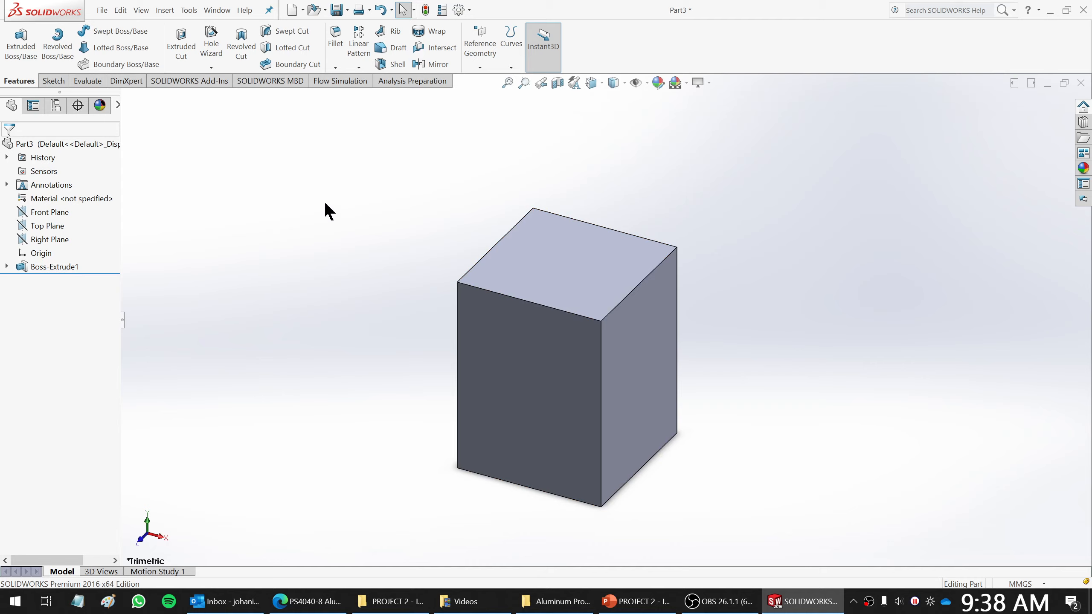
# Create a 3D sketch by converting all edges of the extruded box into sketch lines, and exit the sketch.
pyautogui.click(54, 81)
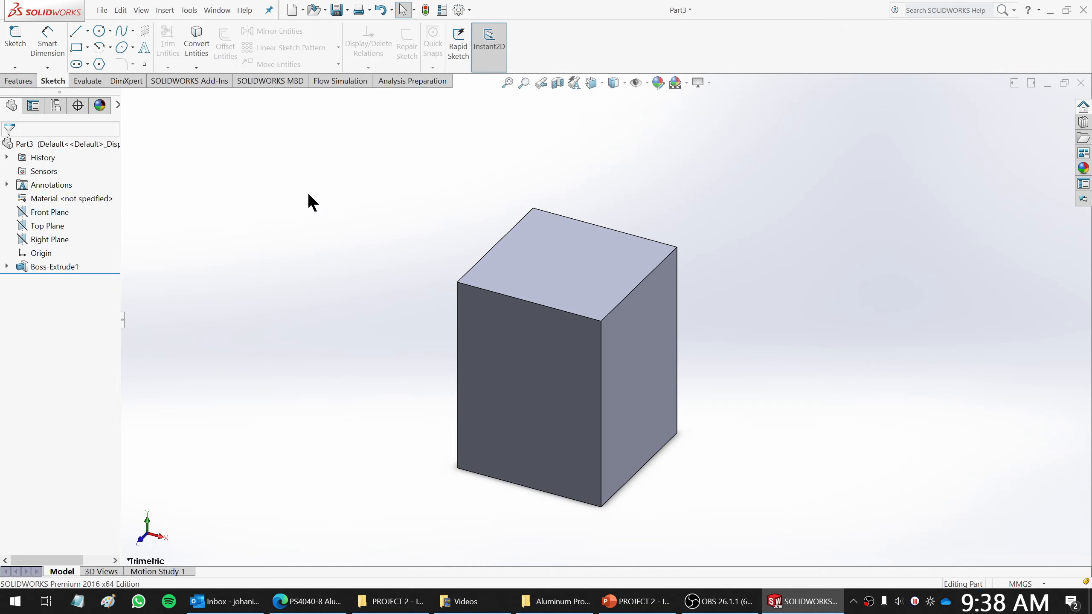
pyautogui.click(16, 68)
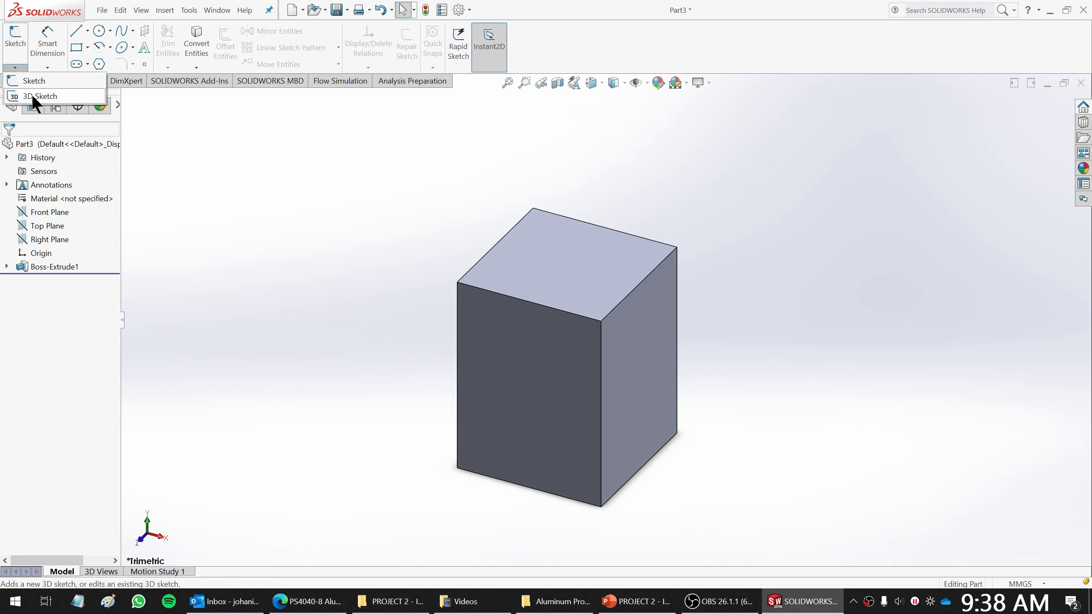
pyautogui.click(31, 94)
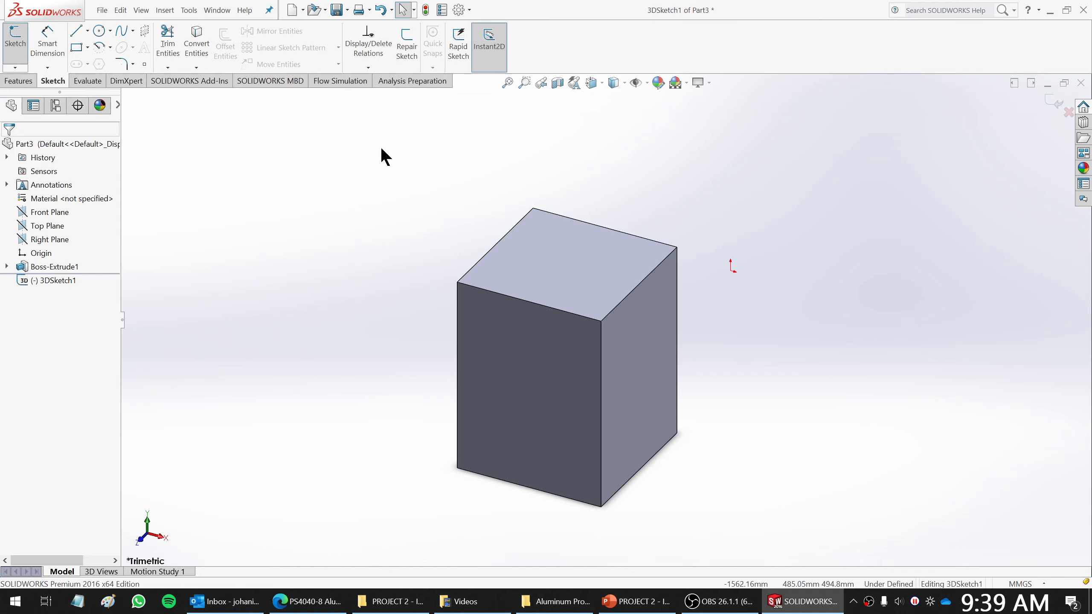
pyautogui.click(502, 294)
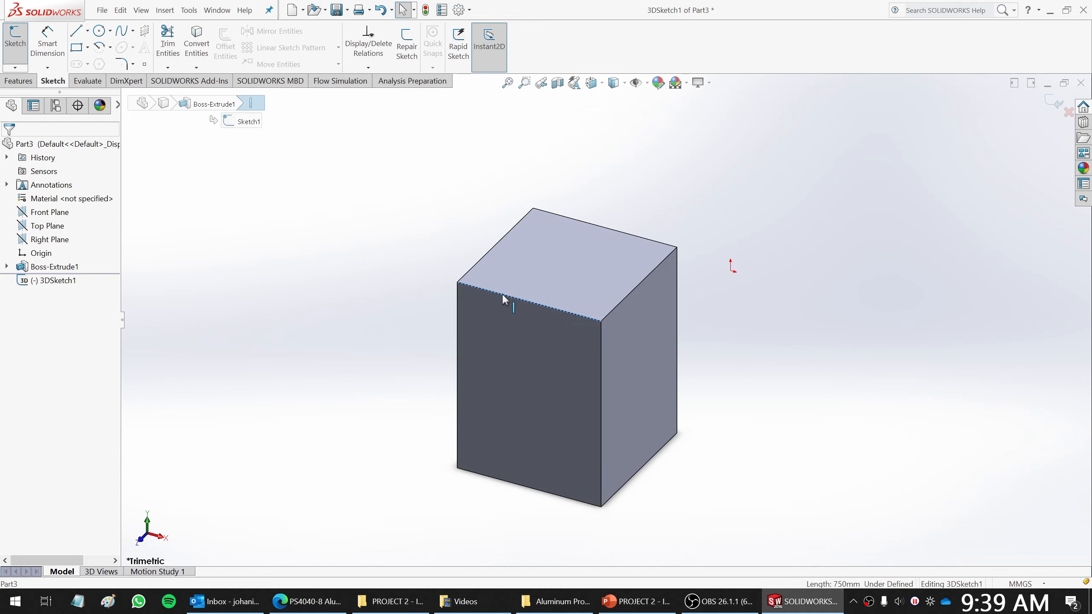
pyautogui.hotkey('ctrl', 'a')
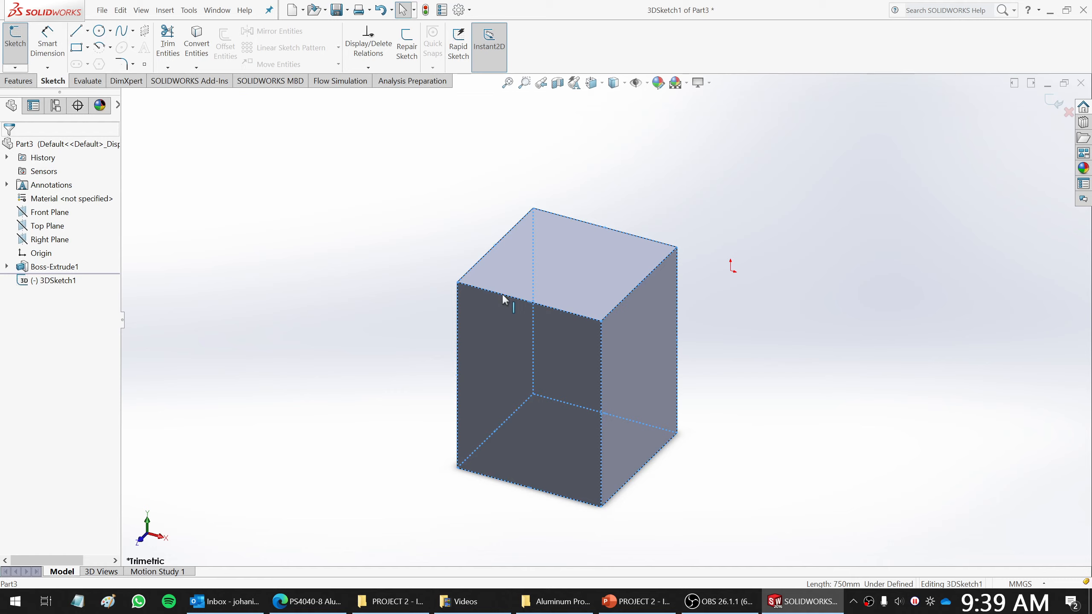
pyautogui.click(196, 36)
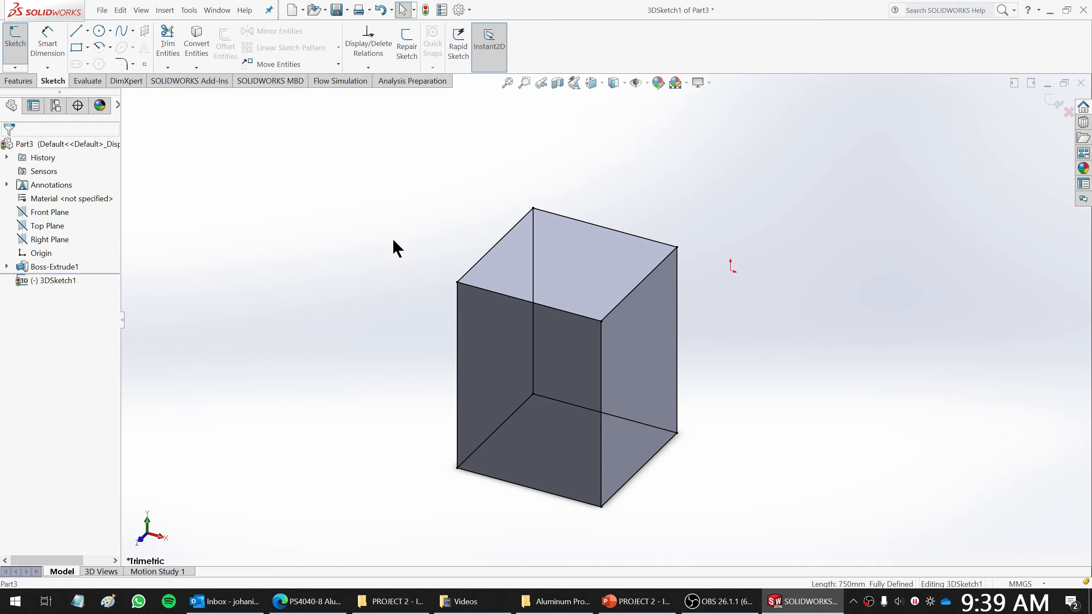
pyautogui.click(1048, 102)
pyautogui.click(338, 333)
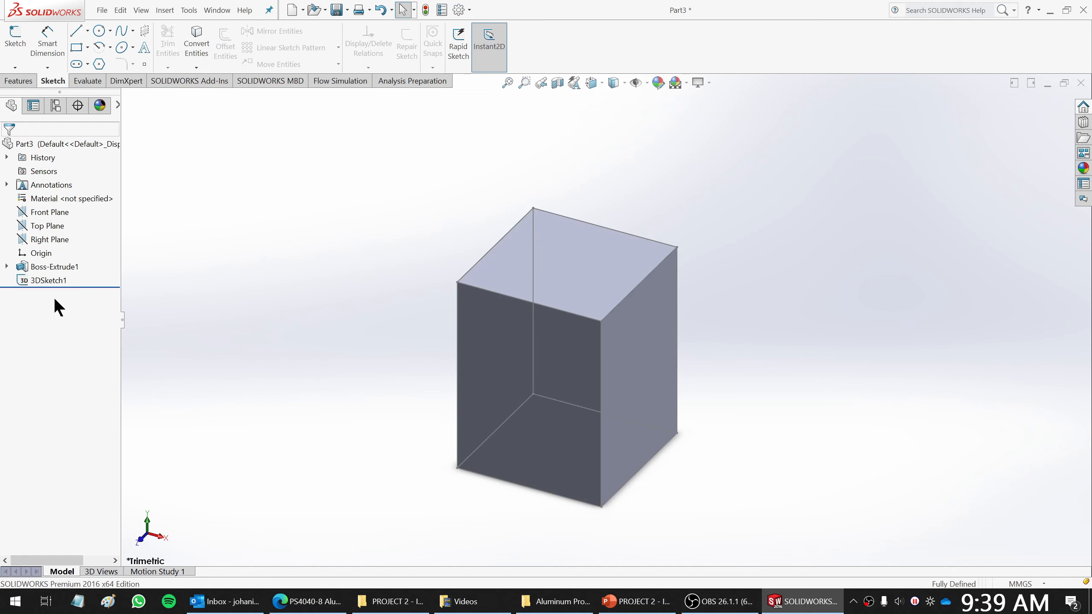
# Hide the extruded box so that only the 3D sketch frame is displayed.
pyautogui.click(52, 280)
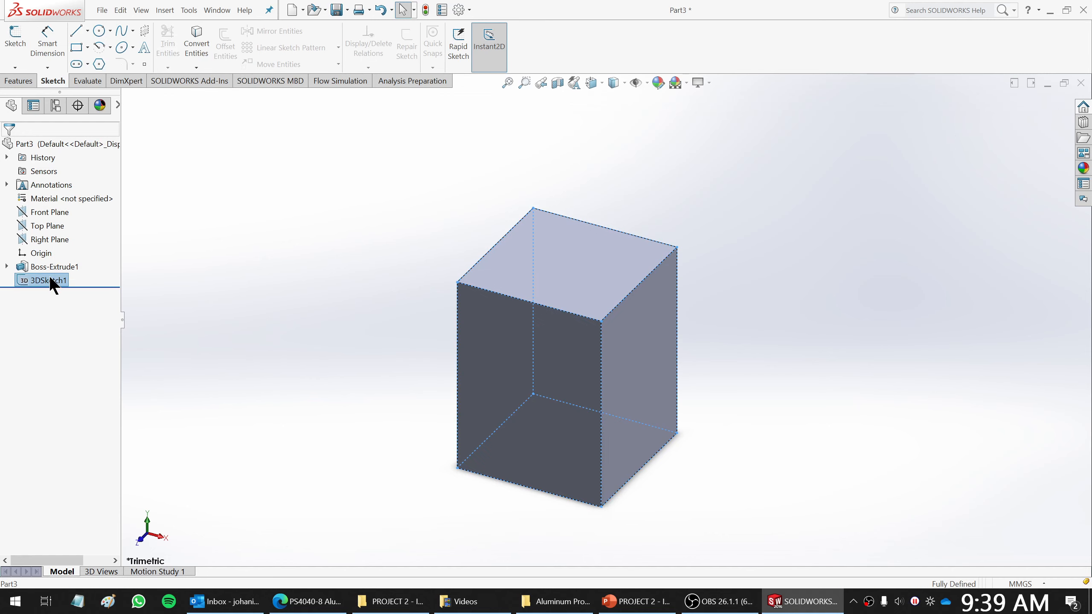
pyautogui.rightClick(50, 266)
pyautogui.press('Escape')
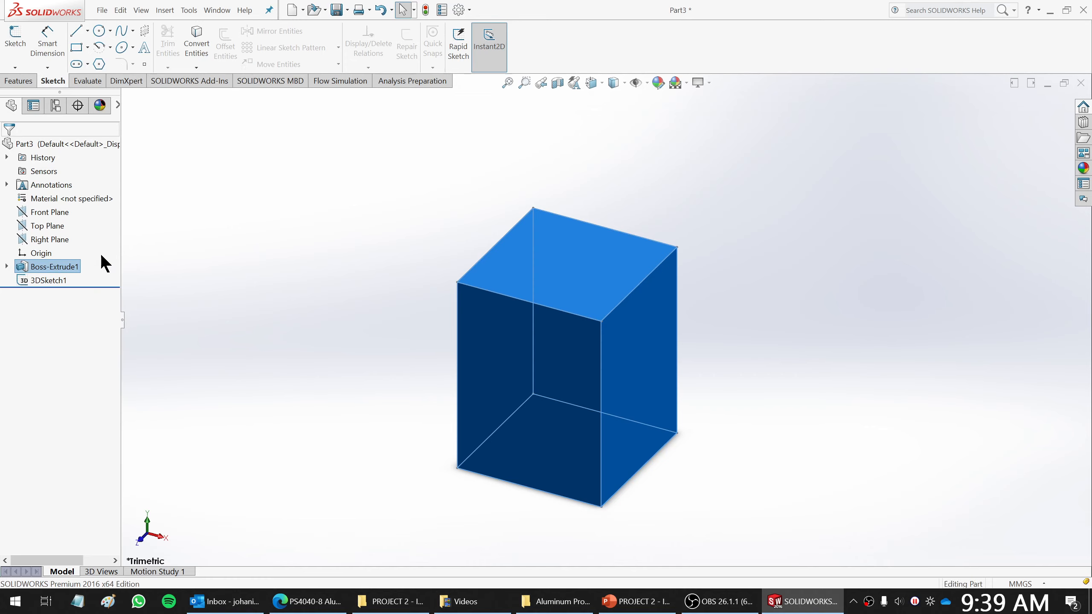
pyautogui.click(292, 259)
pyautogui.moveTo(757, 331); pyautogui.dragTo(715, 358, button='middle')
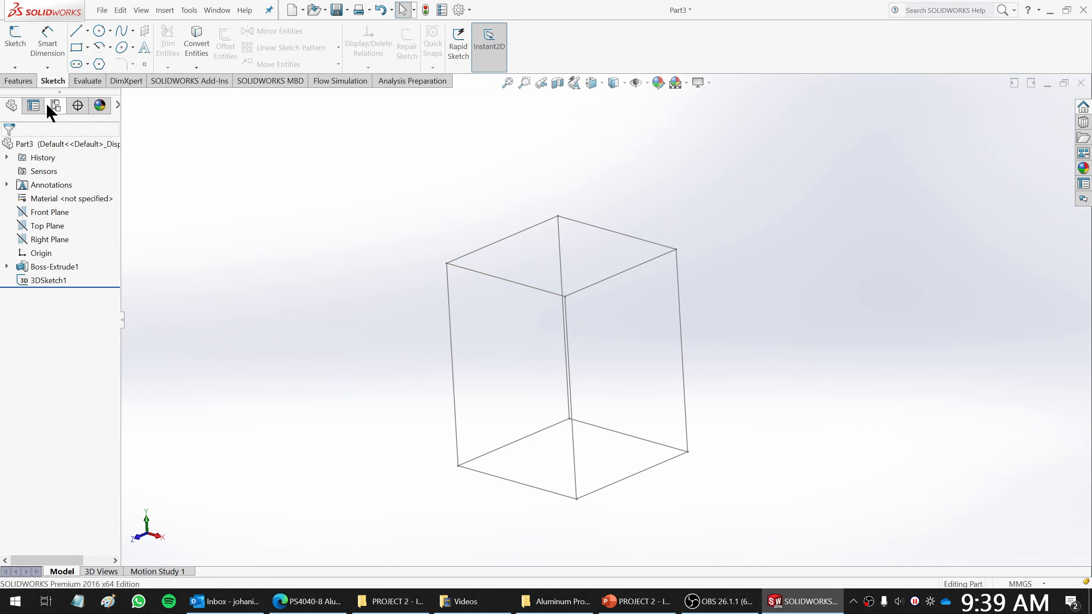
# Add the Weldments tools to the CommandManager and bring them up.
pyautogui.click(18, 82)
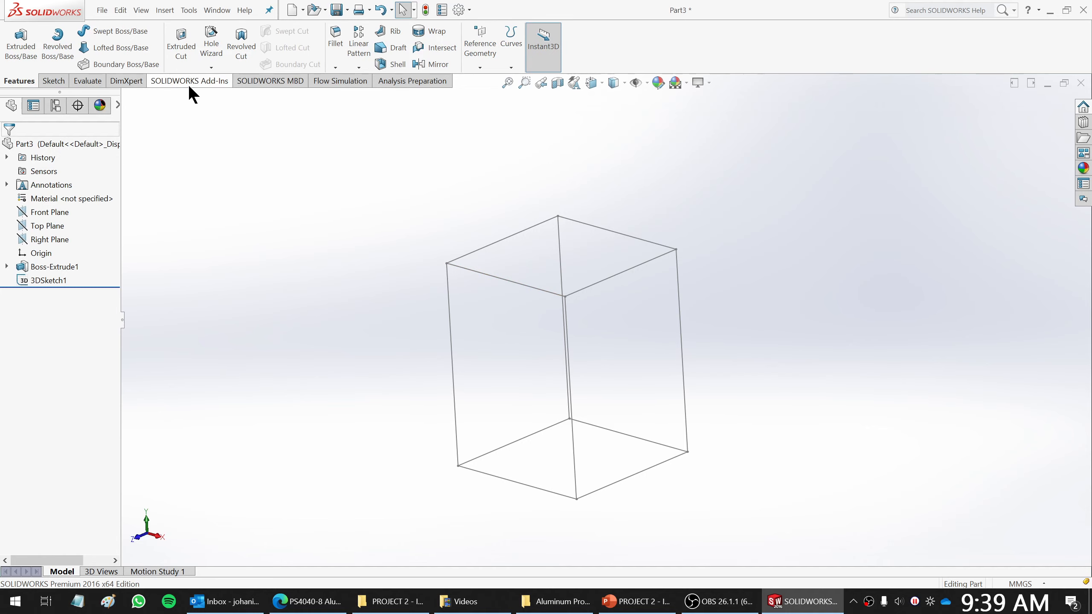
pyautogui.rightClick(432, 78)
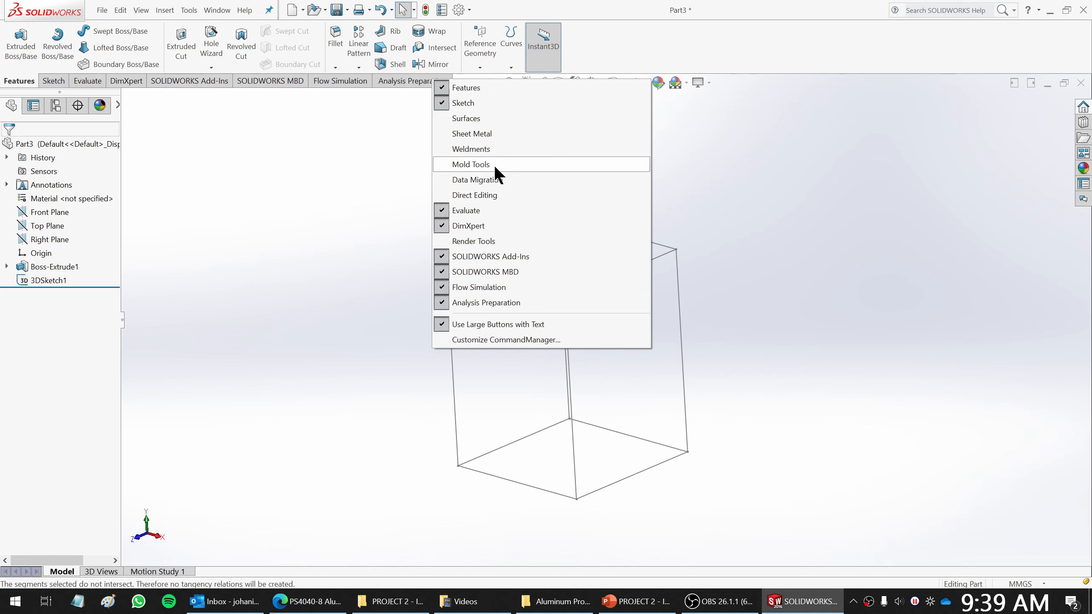
pyautogui.click(495, 149)
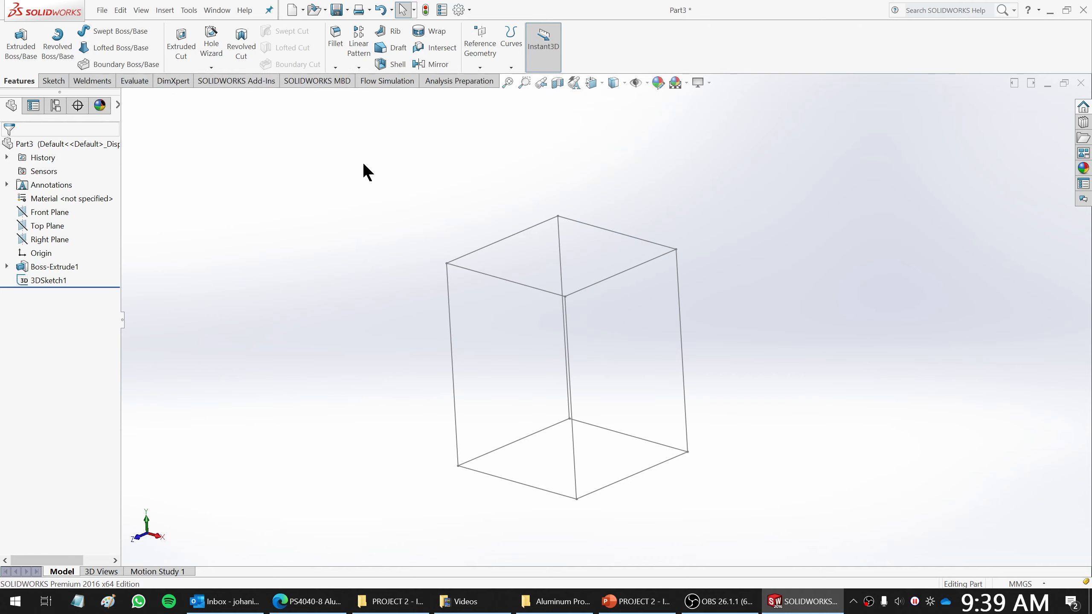
pyautogui.click(92, 82)
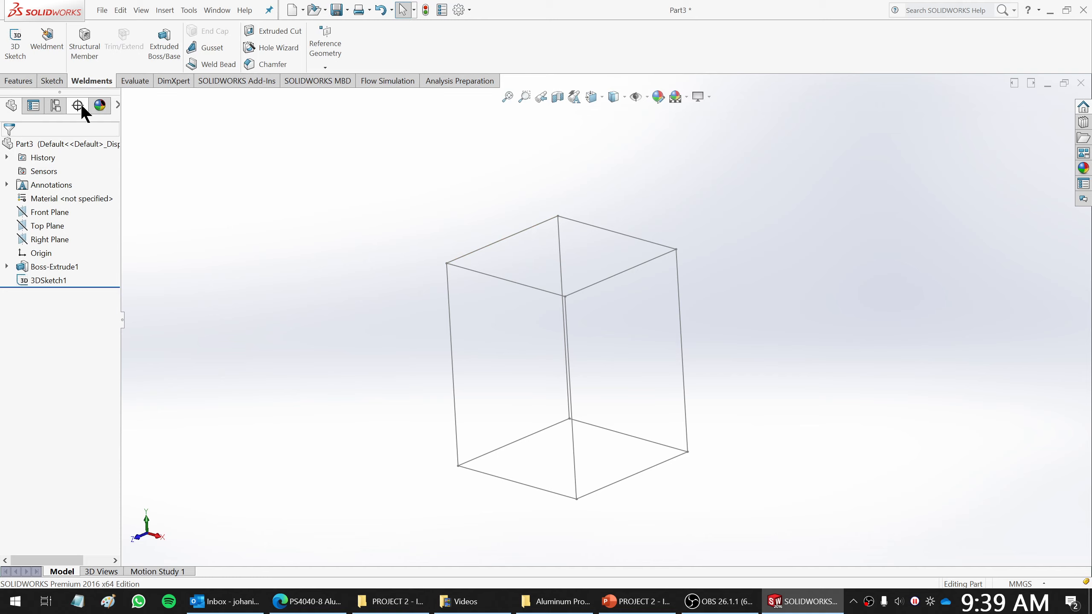
# Try to start a structural member with an upper 750 mm line of the 3D sketch as its path segment.
pyautogui.click(85, 43)
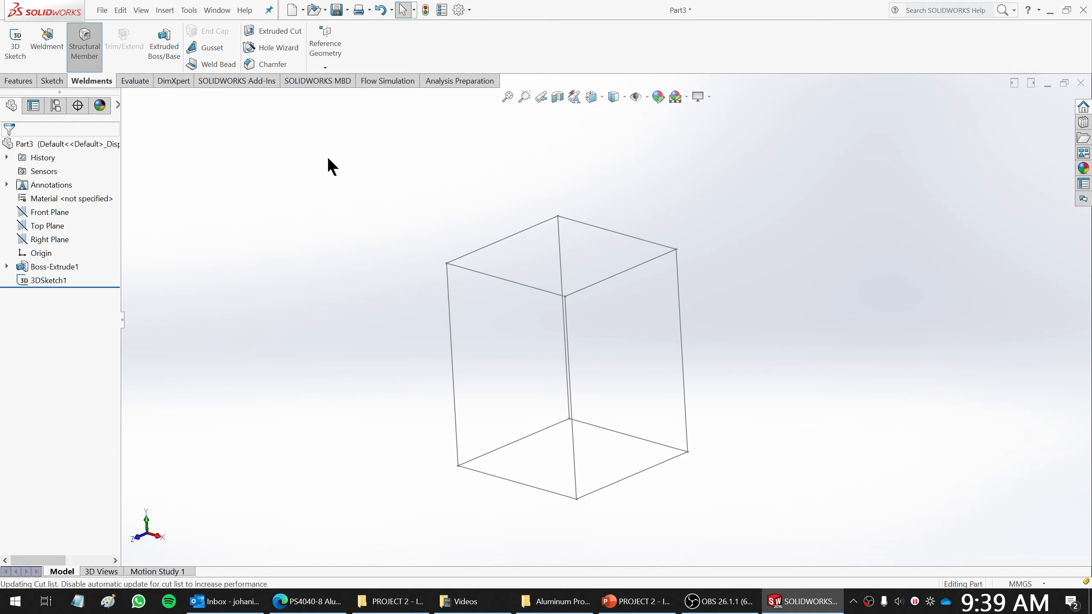
pyautogui.click(506, 237)
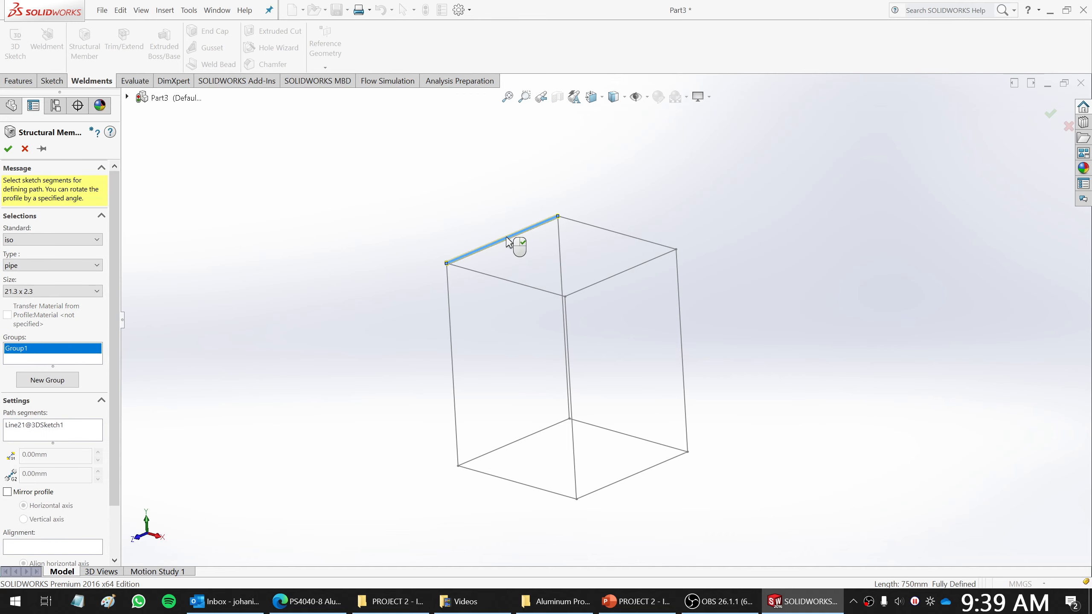
pyautogui.scroll(-5, 453, 270)
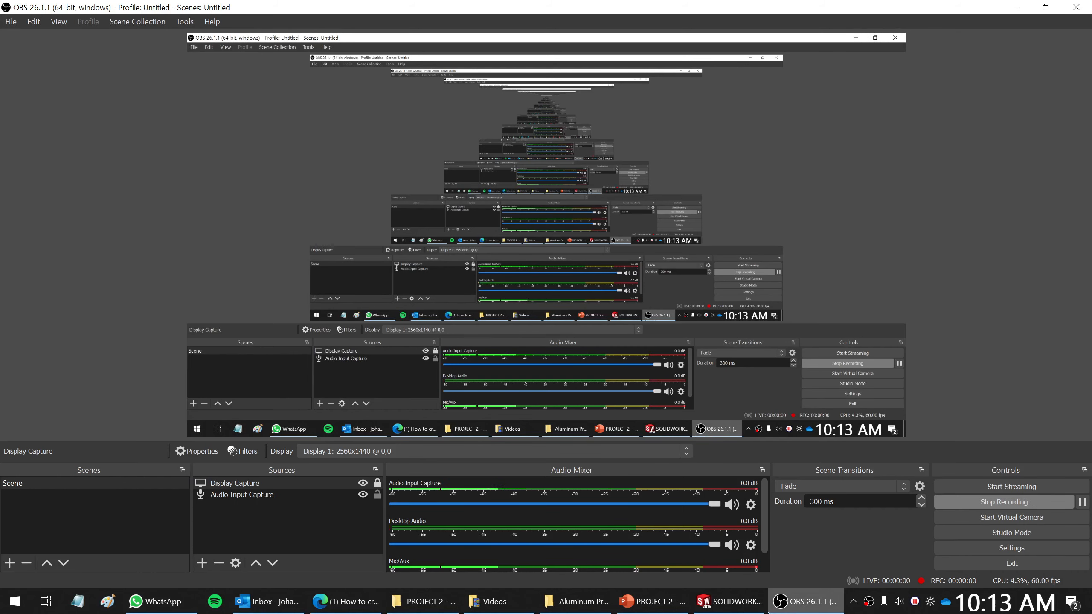
pyautogui.click(728, 601)
pyautogui.scroll(2, 778, 378)
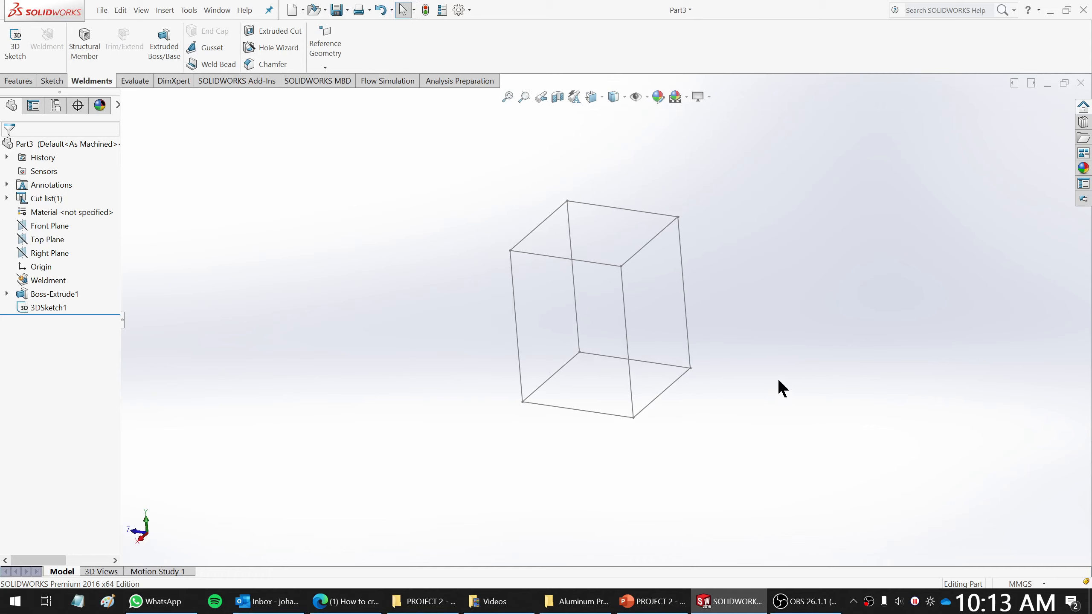
pyautogui.scroll(-1, 777, 378)
pyautogui.scroll(-1, 750, 375)
pyautogui.scroll(1, 682, 422)
pyautogui.scroll(-1, 667, 238)
pyautogui.scroll(-1, 665, 246)
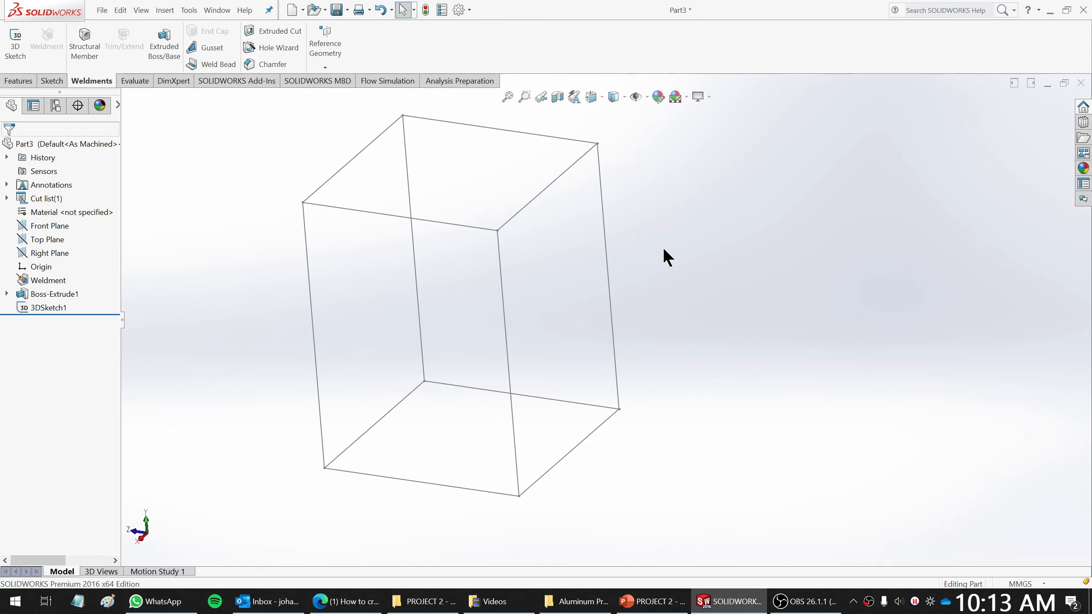
# Show the extruded box for comparison with the 3D sketch, and hide it again.
pyautogui.scroll(1, 638, 343)
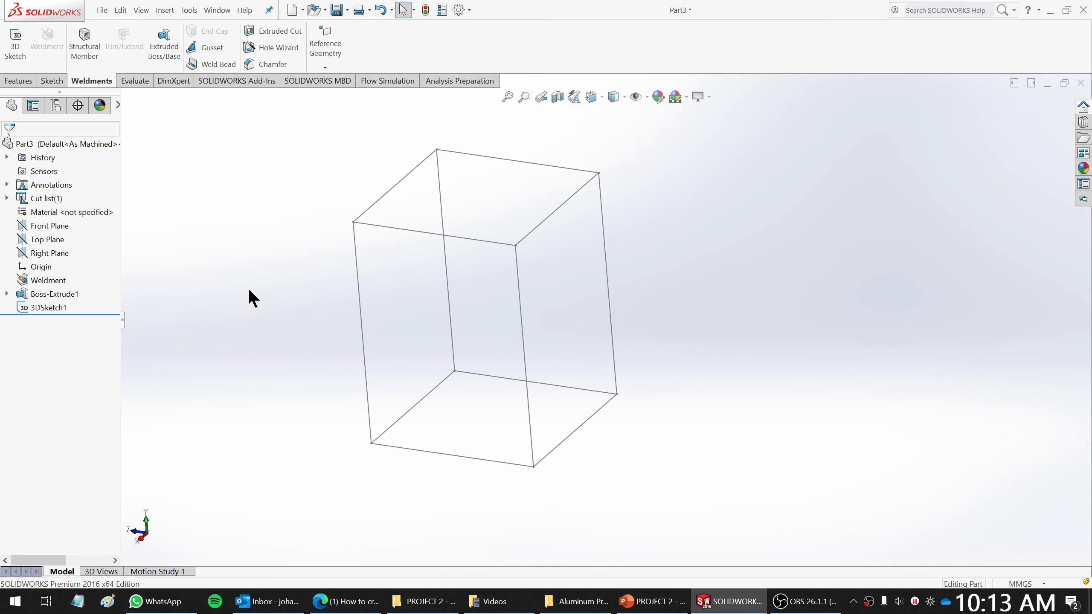
pyautogui.click(43, 308)
pyautogui.moveTo(556, 385)
pyautogui.mouseDown(button='middle')
pyautogui.moveTo(548, 317)
pyautogui.moveTo(544, 357)
pyautogui.mouseUp(button='middle')
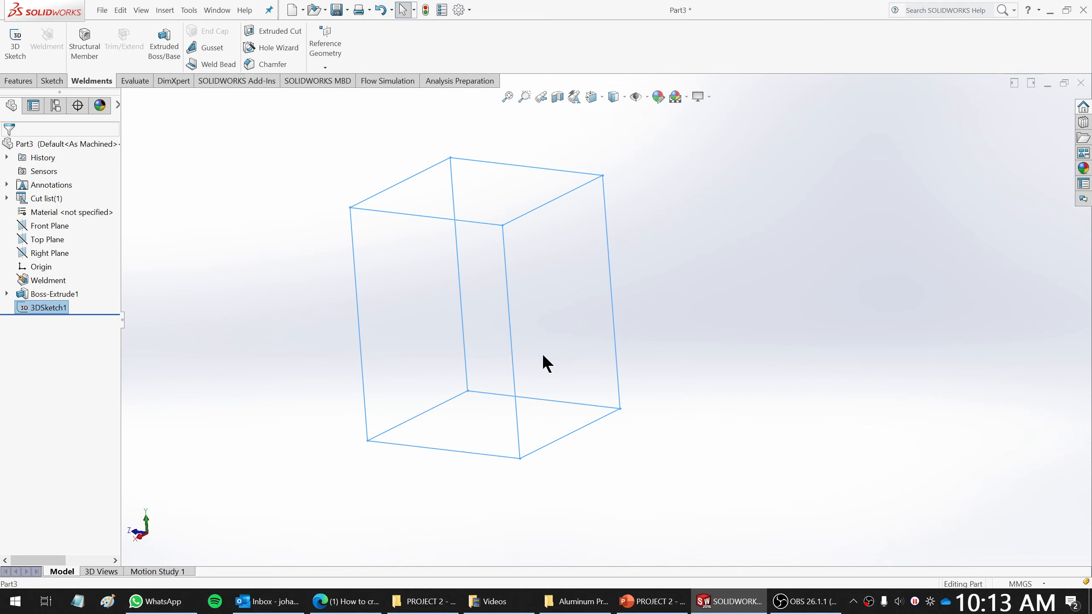
pyautogui.rightClick(64, 295)
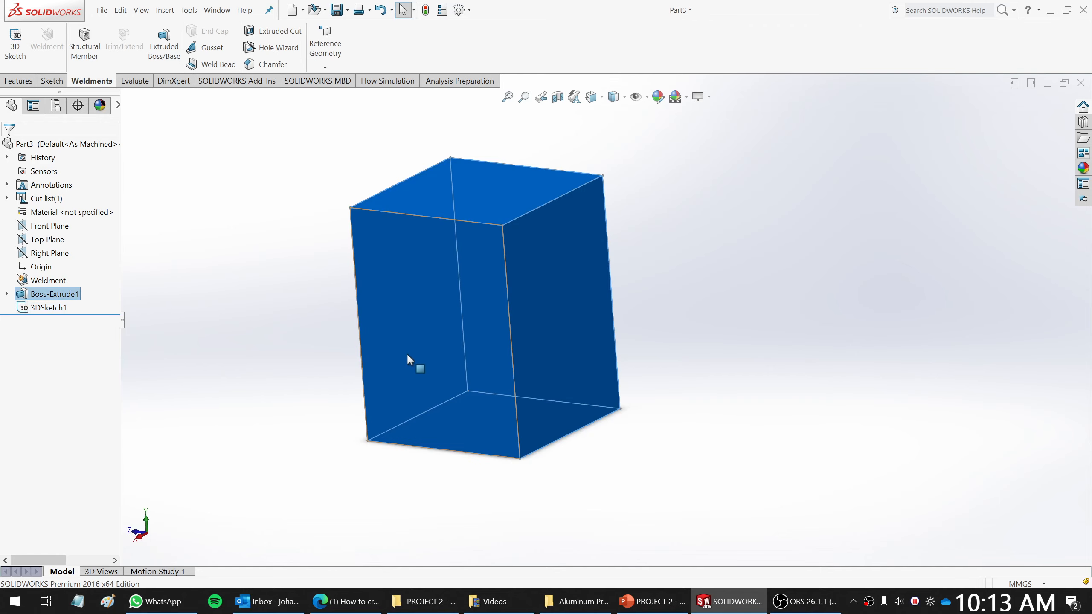
pyautogui.moveTo(406, 353); pyautogui.dragTo(296, 357, button='middle')
pyautogui.click(148, 382)
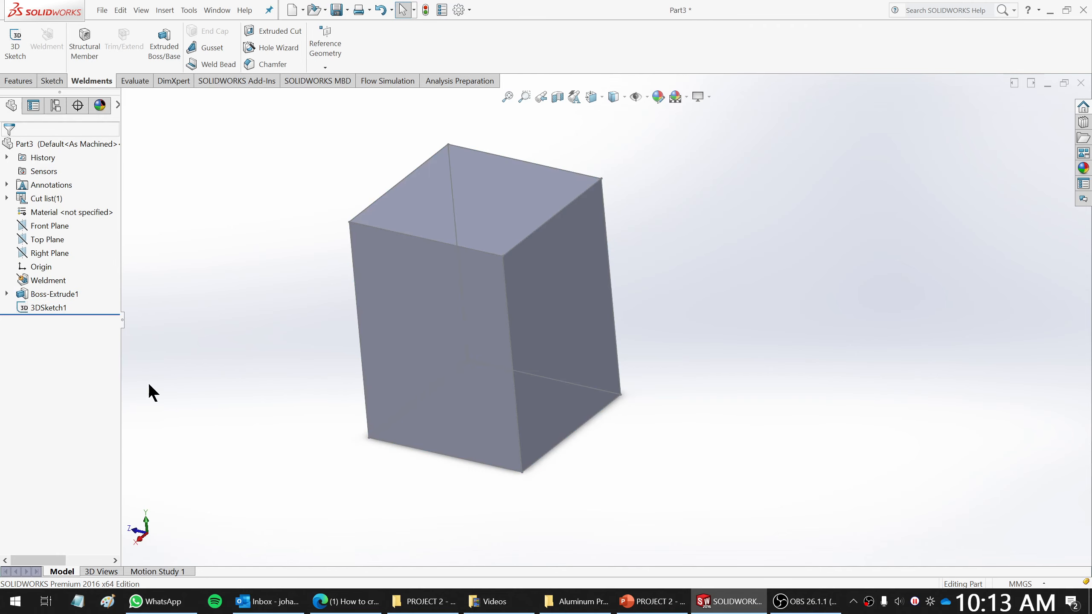
pyautogui.rightClick(58, 293)
pyautogui.click(93, 277)
pyautogui.click(230, 319)
pyautogui.moveTo(231, 319); pyautogui.dragTo(477, 366, button='middle')
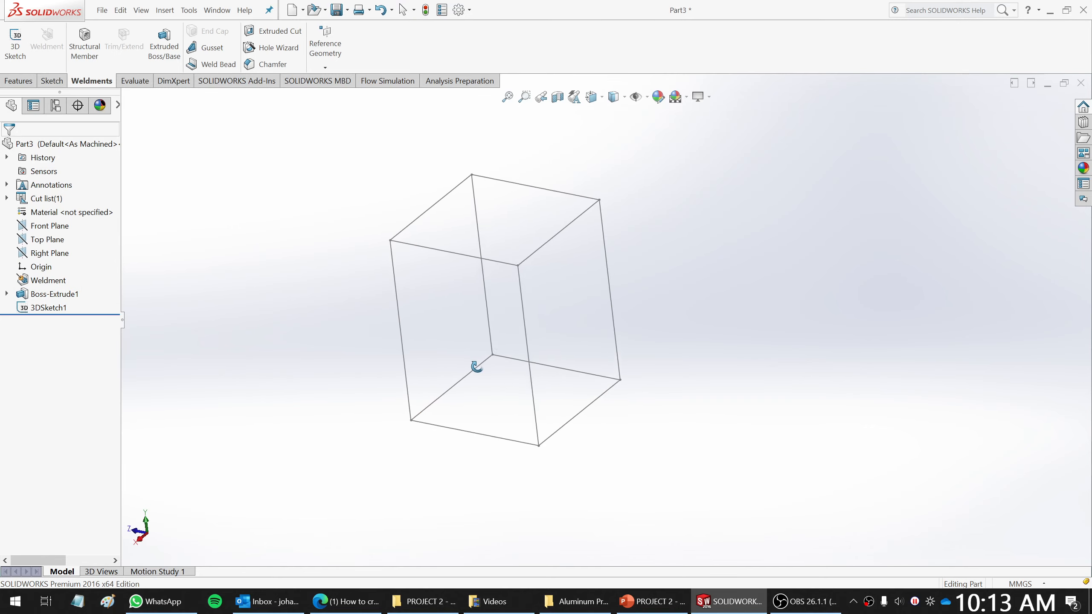
pyautogui.click(55, 308)
pyautogui.click(240, 305)
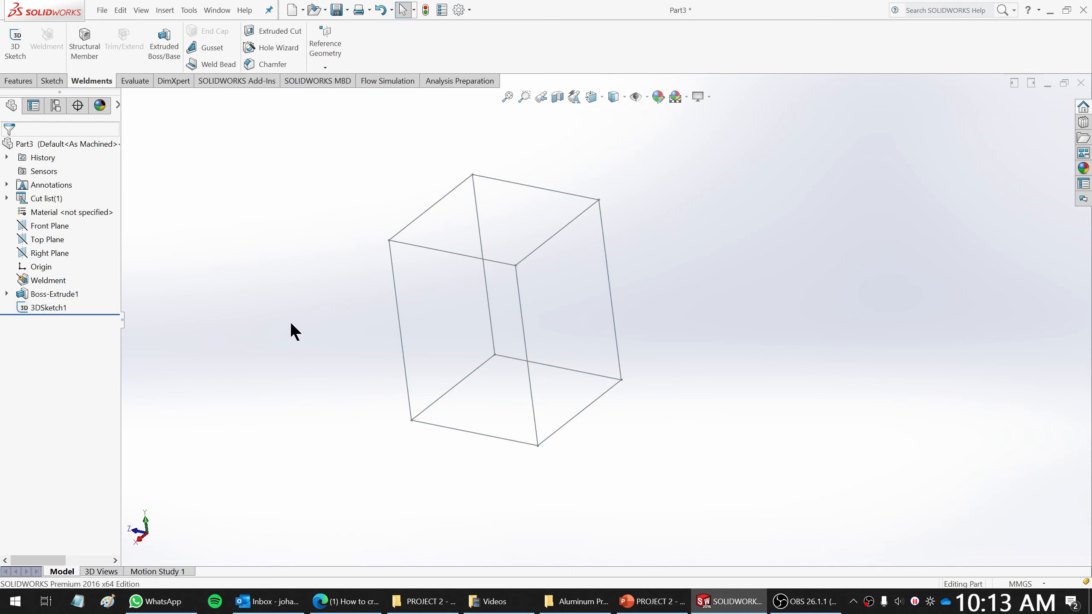
pyautogui.click(52, 81)
pyautogui.click(19, 82)
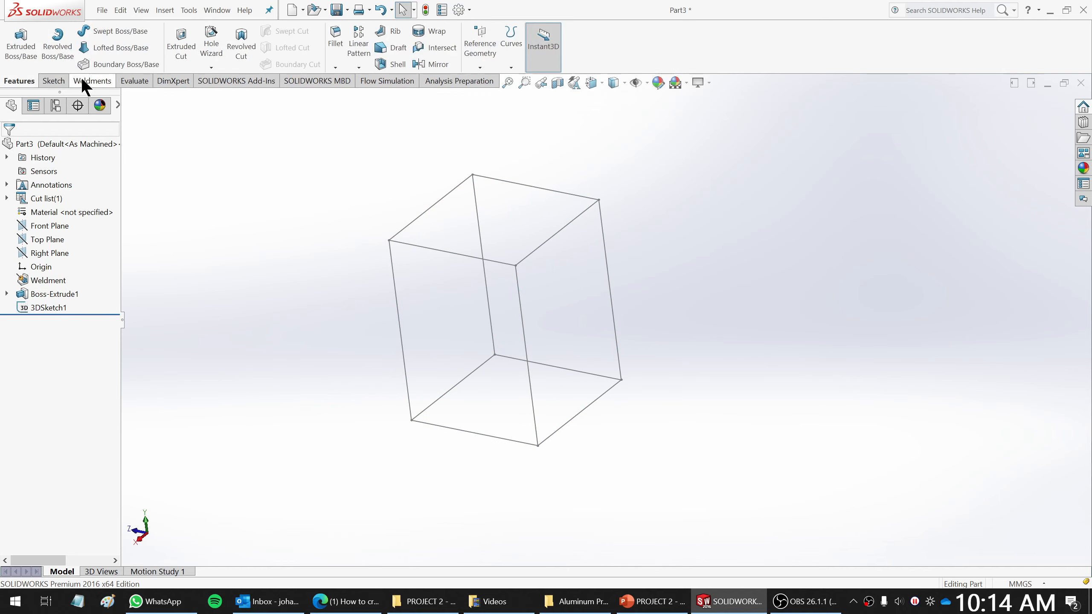
pyautogui.click(88, 81)
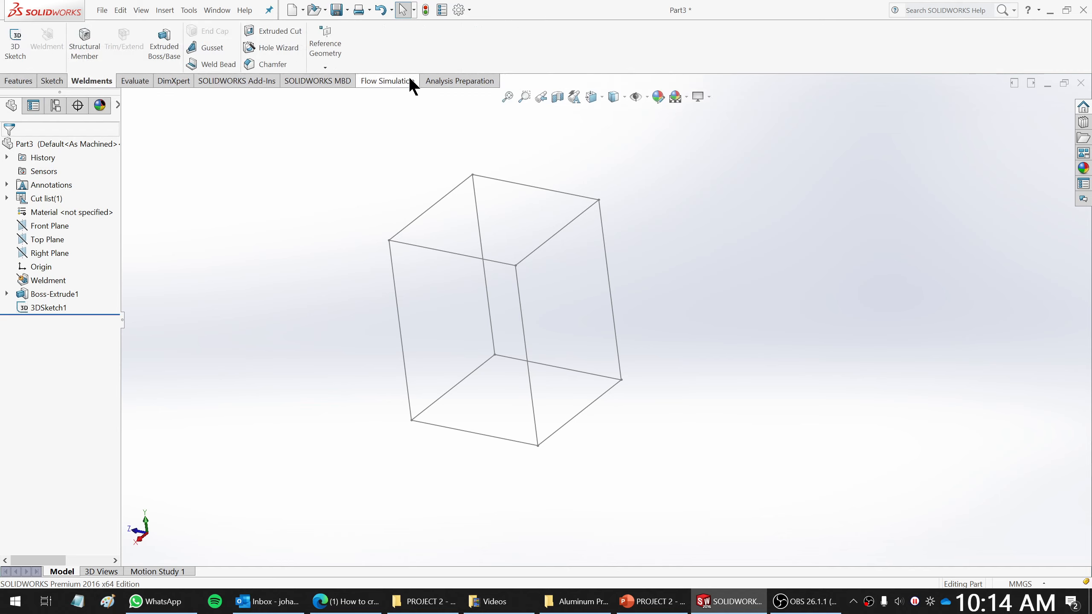
pyautogui.rightClick(124, 80)
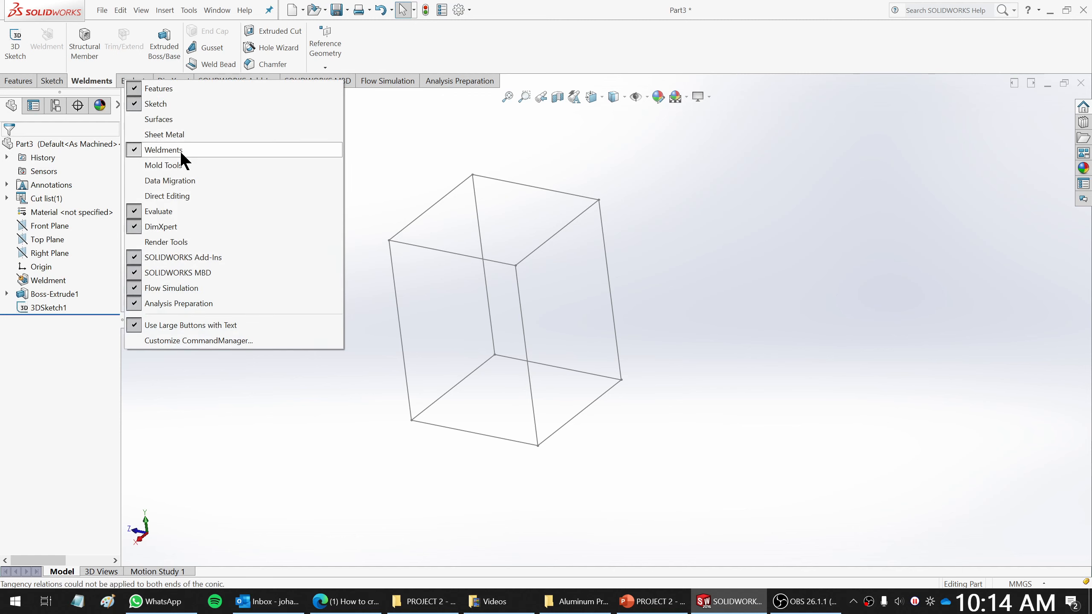
pyautogui.click(407, 130)
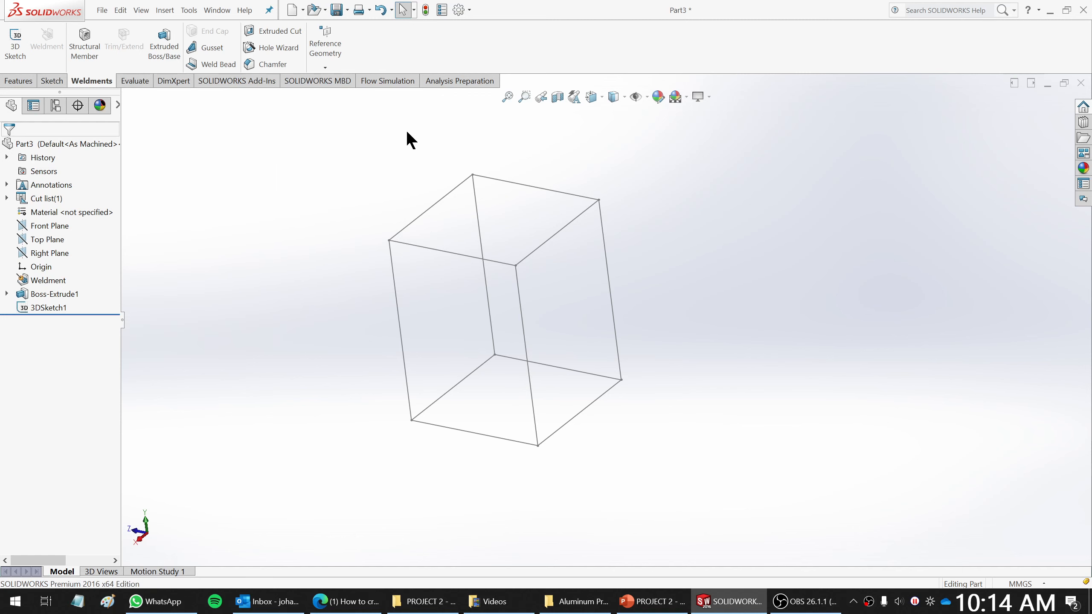
# Start a structural member with the iso standard, type Aluminum Profile and size ALUM4040.
pyautogui.click(84, 46)
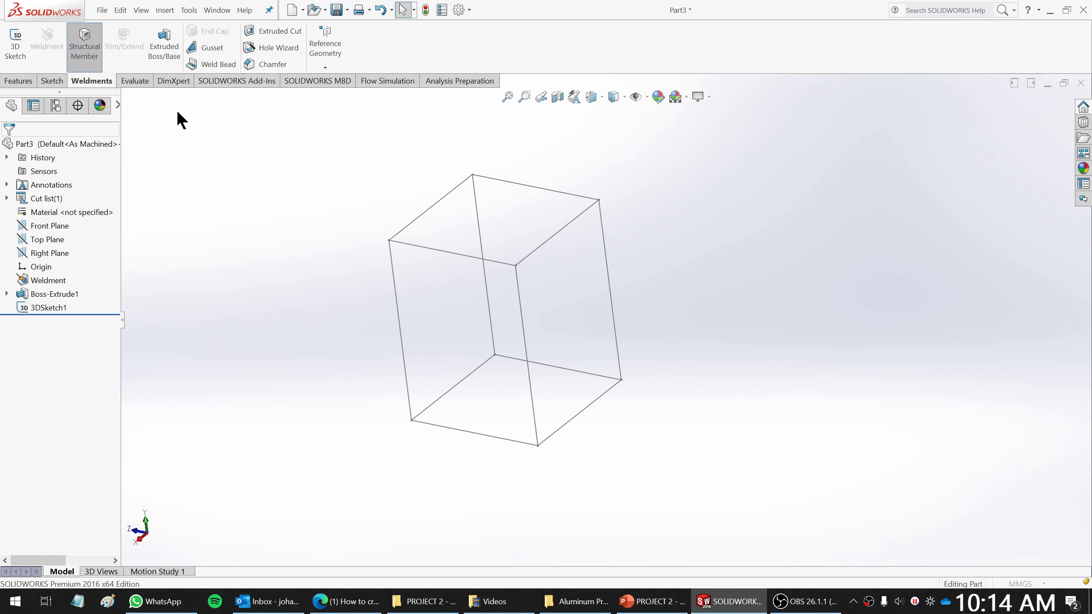
pyautogui.click(95, 229)
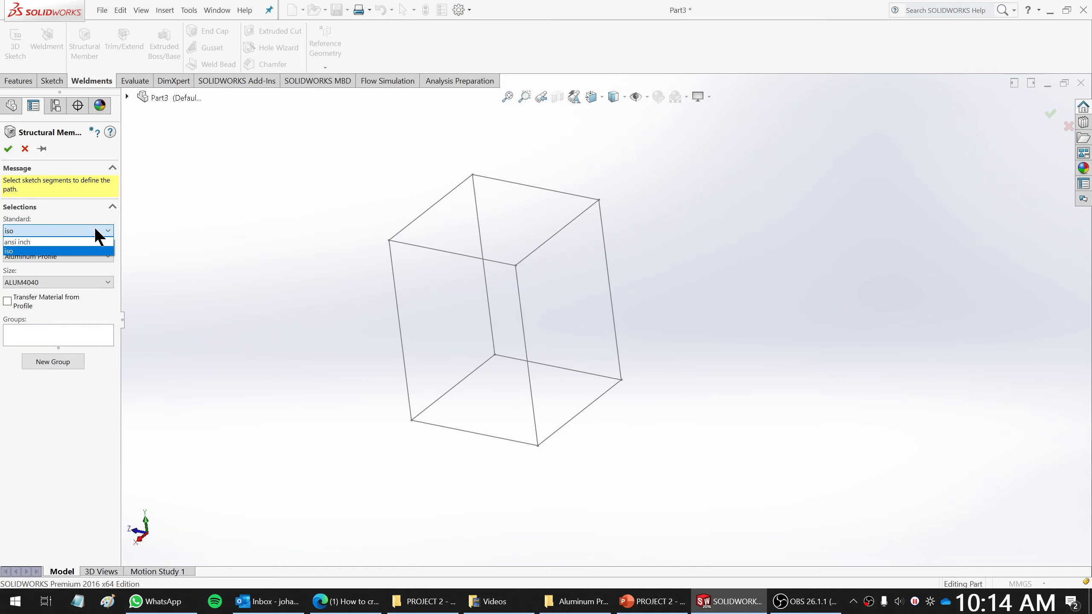
pyautogui.click(95, 229)
pyautogui.click(62, 256)
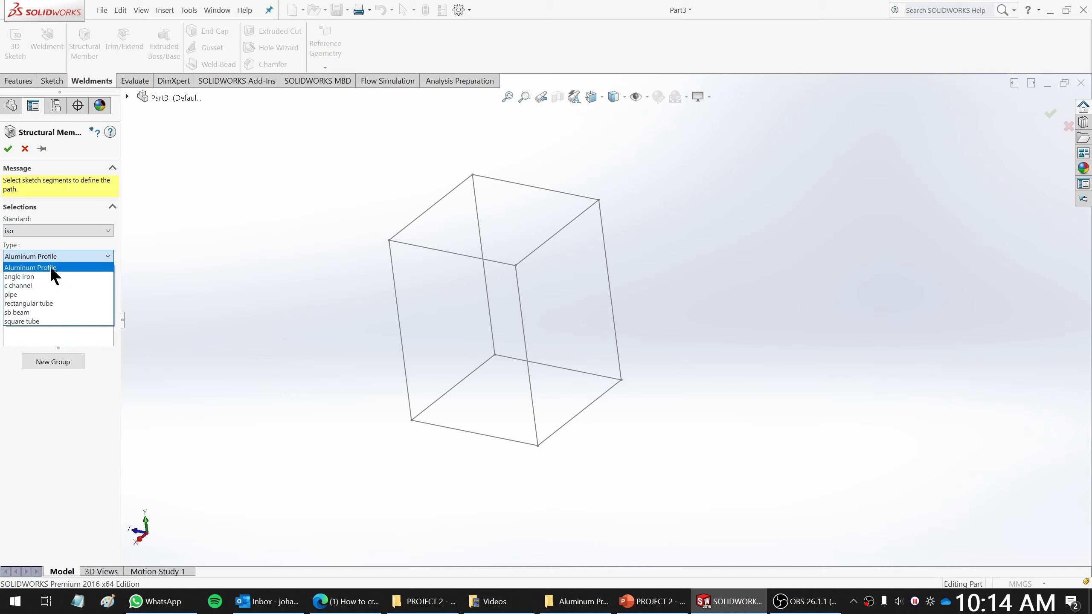
pyautogui.click(49, 266)
pyautogui.click(53, 282)
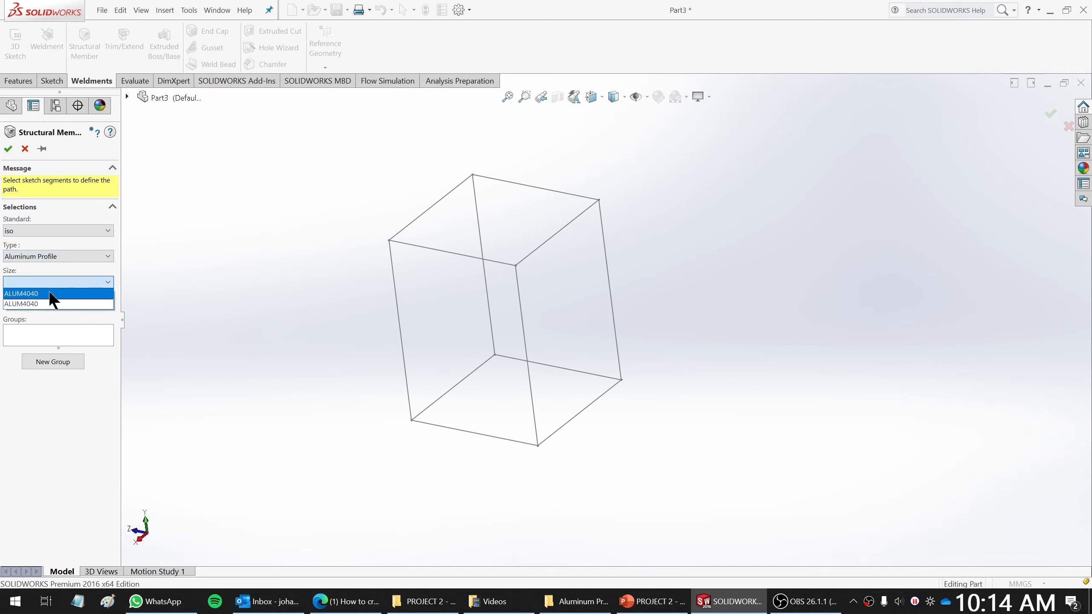
pyautogui.click(50, 293)
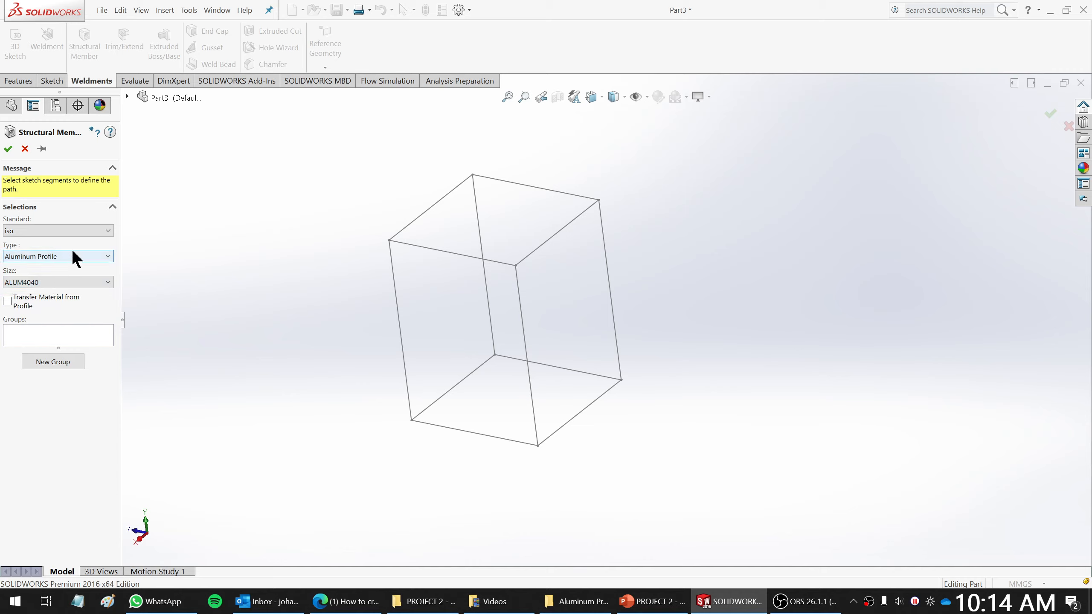
# Add the four lines of the 3D sketch's upper rectangle as path segments of the first group.
pyautogui.click(428, 210)
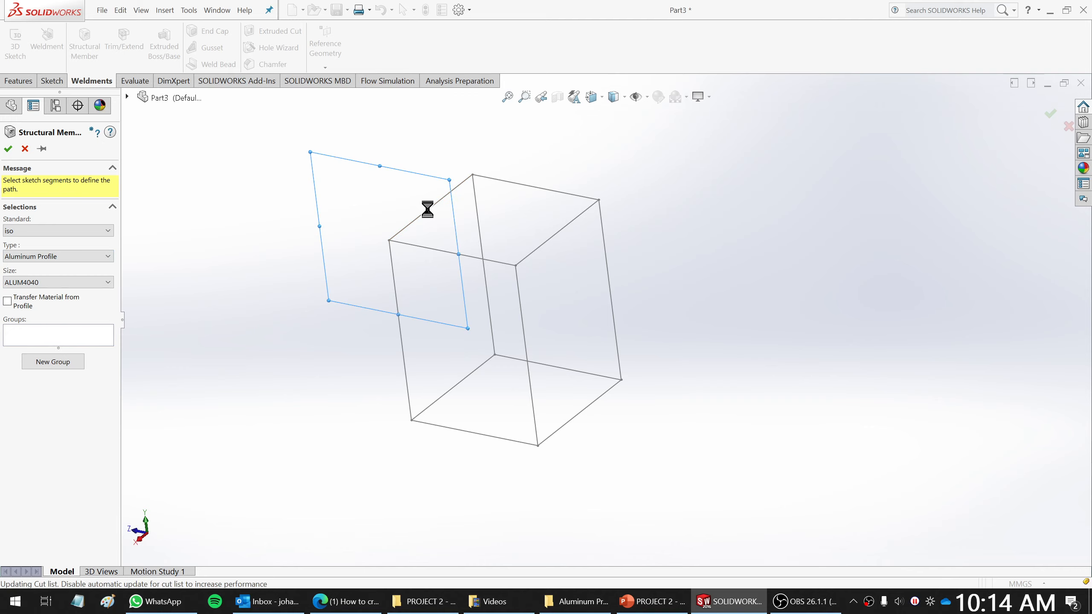
pyautogui.click(434, 249)
pyautogui.click(558, 235)
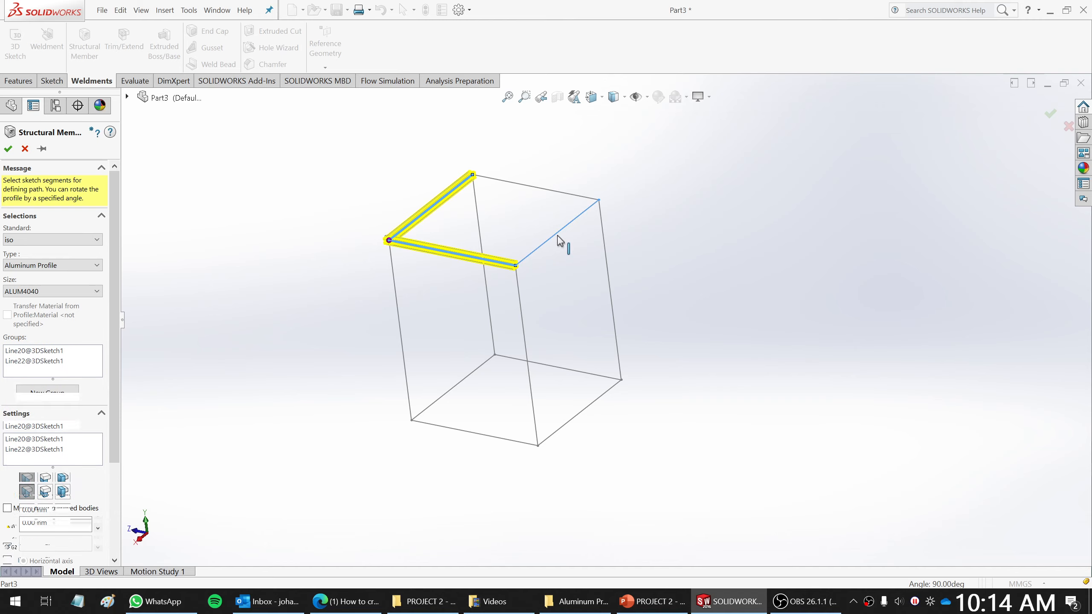
pyautogui.click(546, 196)
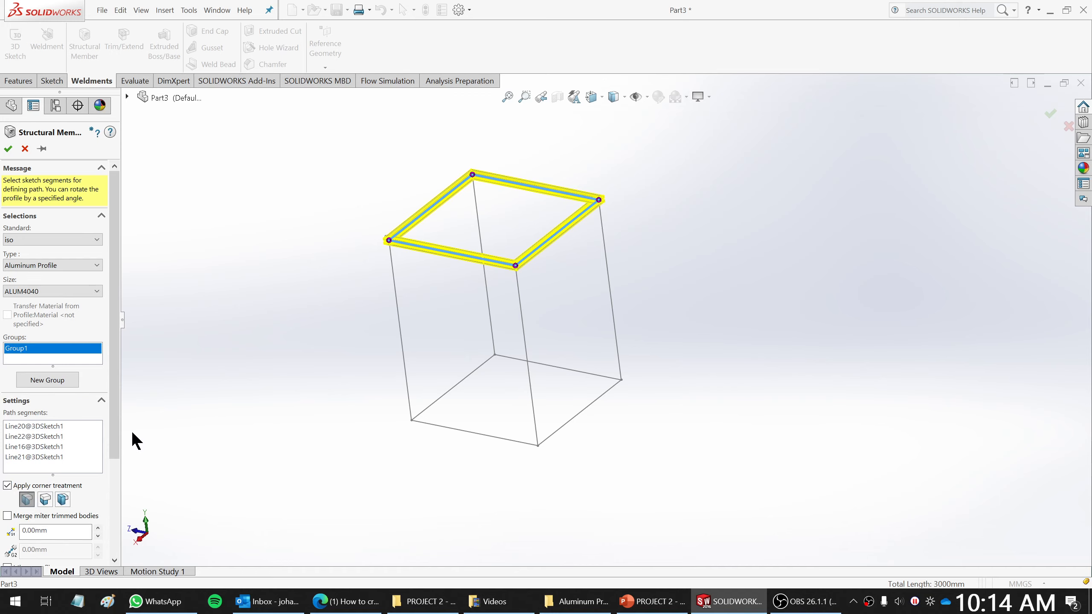
# Compare the two end butt corner treatments on the upper rectangle, and return it to the end miter treatment.
pyautogui.moveTo(113, 434); pyautogui.dragTo(112, 447)
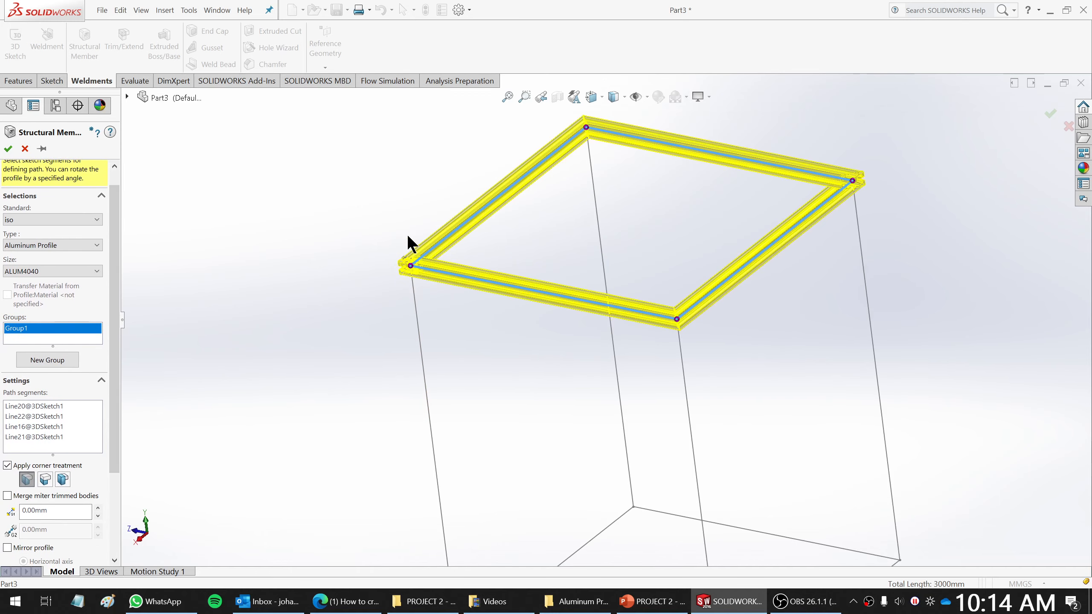
pyautogui.scroll(-10, 411, 249)
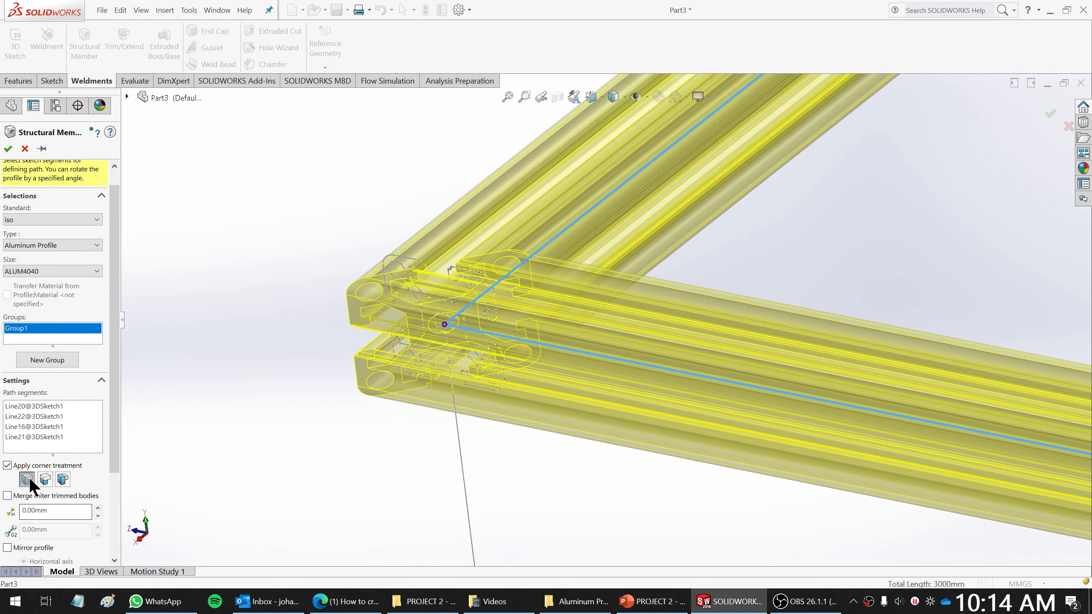
pyautogui.click(45, 479)
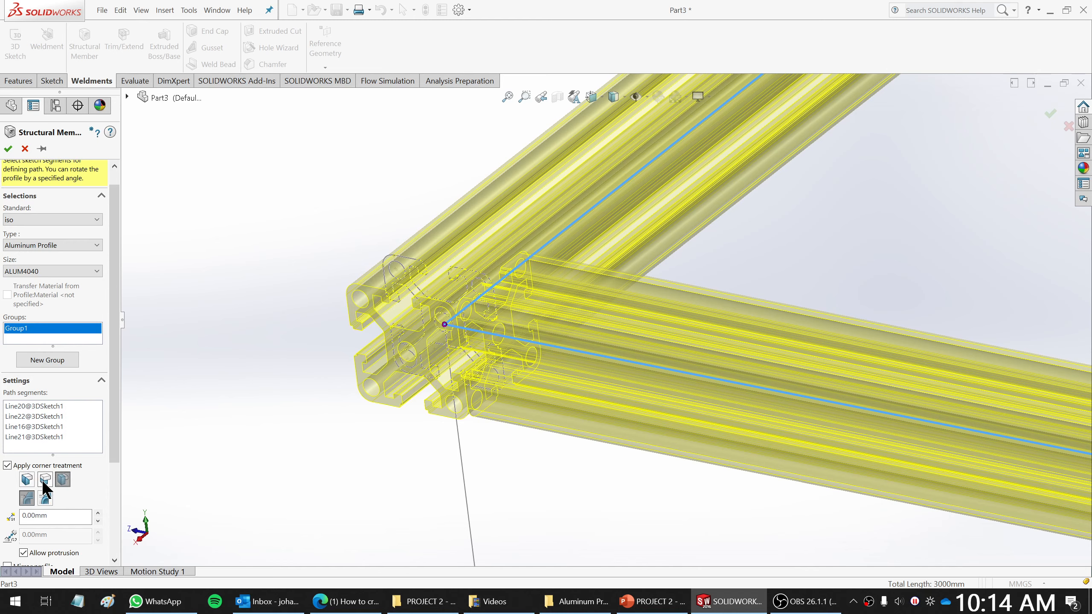
pyautogui.click(44, 478)
pyautogui.scroll(5, 304, 339)
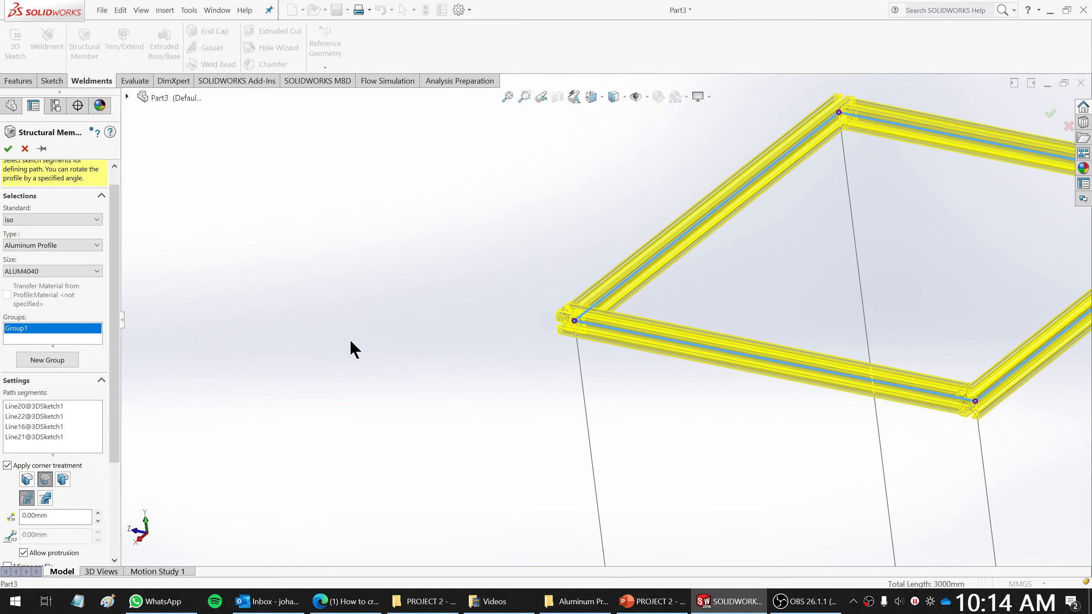
pyautogui.scroll(-5, 961, 281)
pyautogui.moveTo(695, 313); pyautogui.dragTo(686, 406, button='middle')
pyautogui.scroll(3, 687, 405)
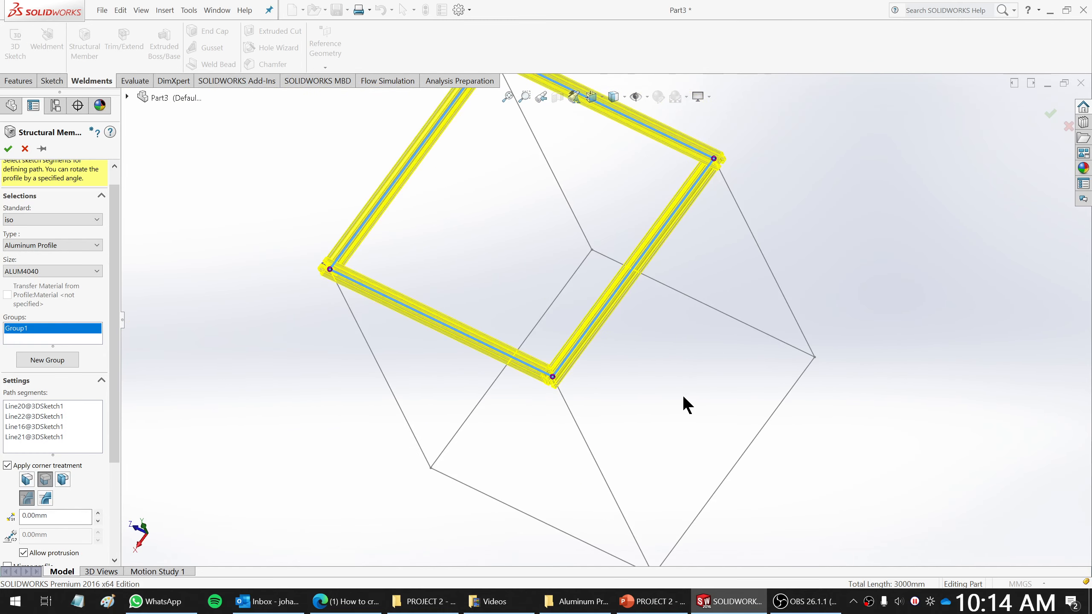
pyautogui.moveTo(635, 338); pyautogui.dragTo(614, 465, button='middle')
pyautogui.scroll(-5, 671, 177)
pyautogui.scroll(3, 679, 324)
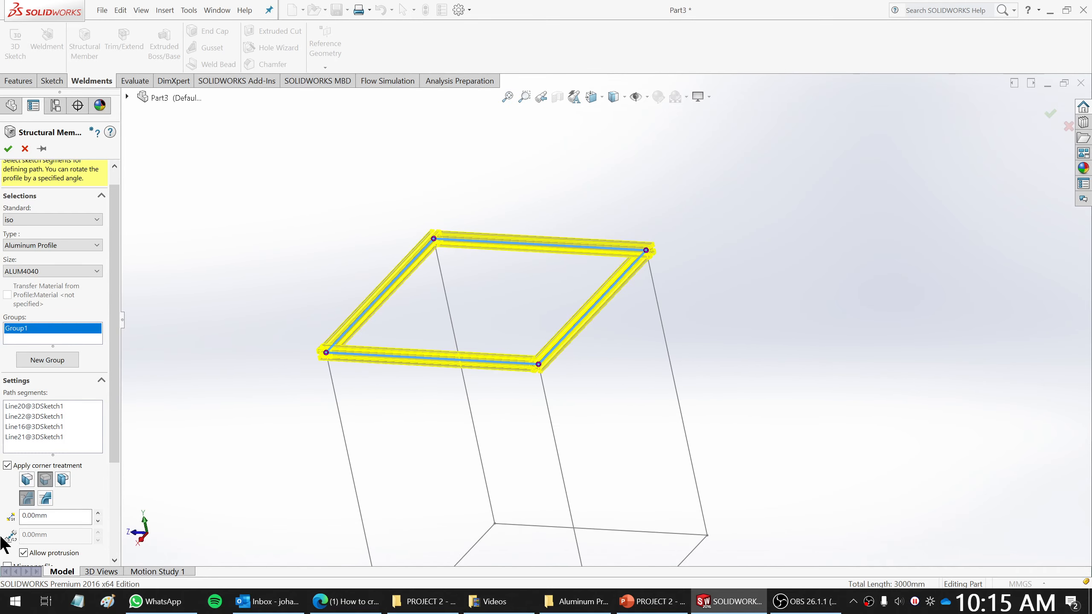
pyautogui.click(26, 478)
pyautogui.moveTo(497, 326); pyautogui.dragTo(399, 326, button='middle')
pyautogui.scroll(2, 460, 186)
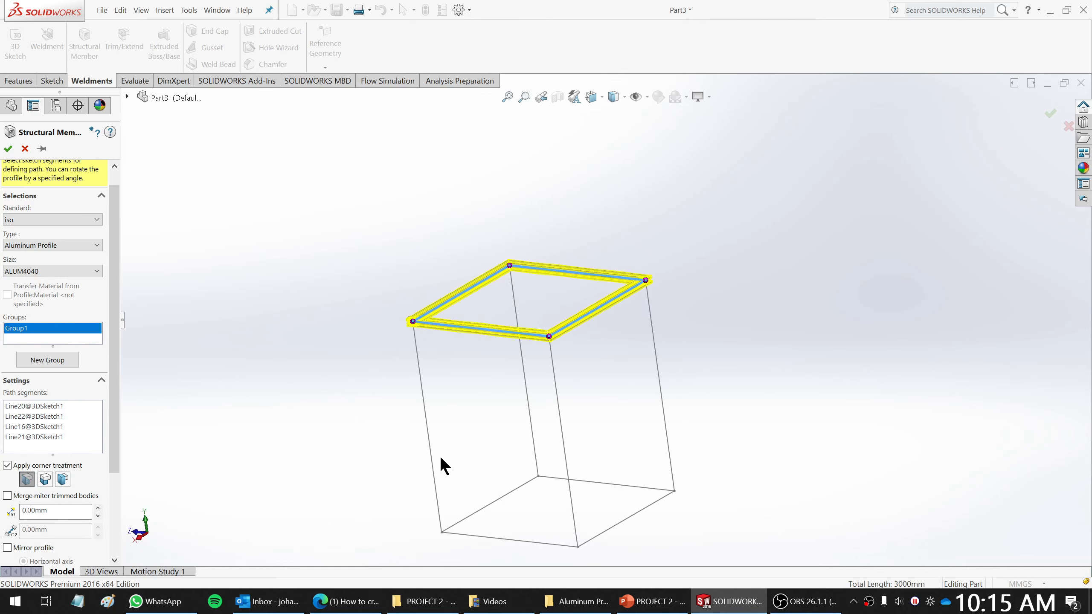
# Create a second group from the four lines of the 3D sketch's lower rectangle.
pyautogui.click(42, 361)
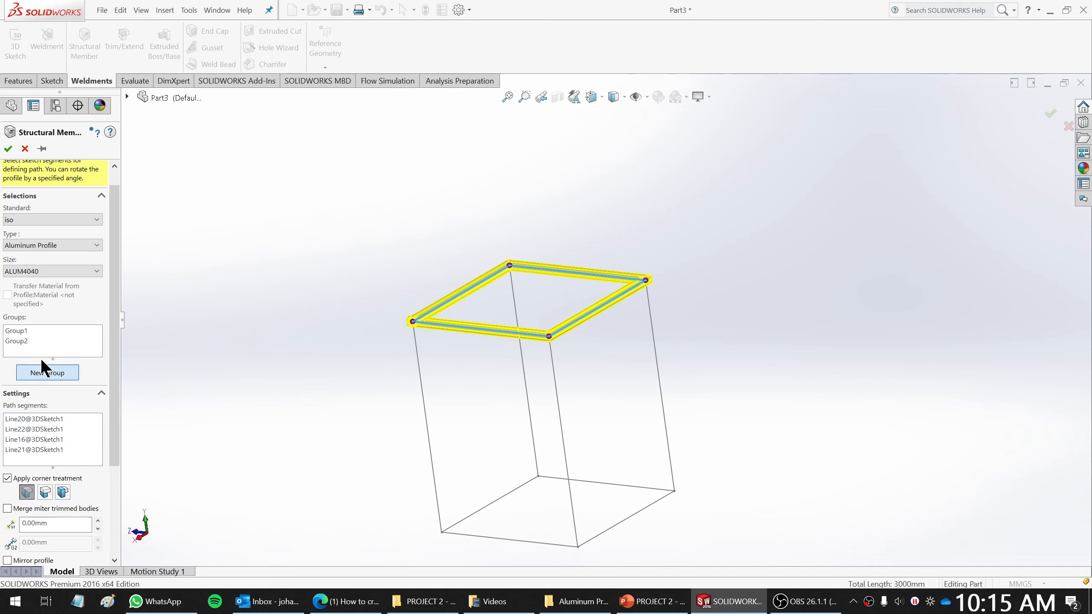
pyautogui.click(621, 528)
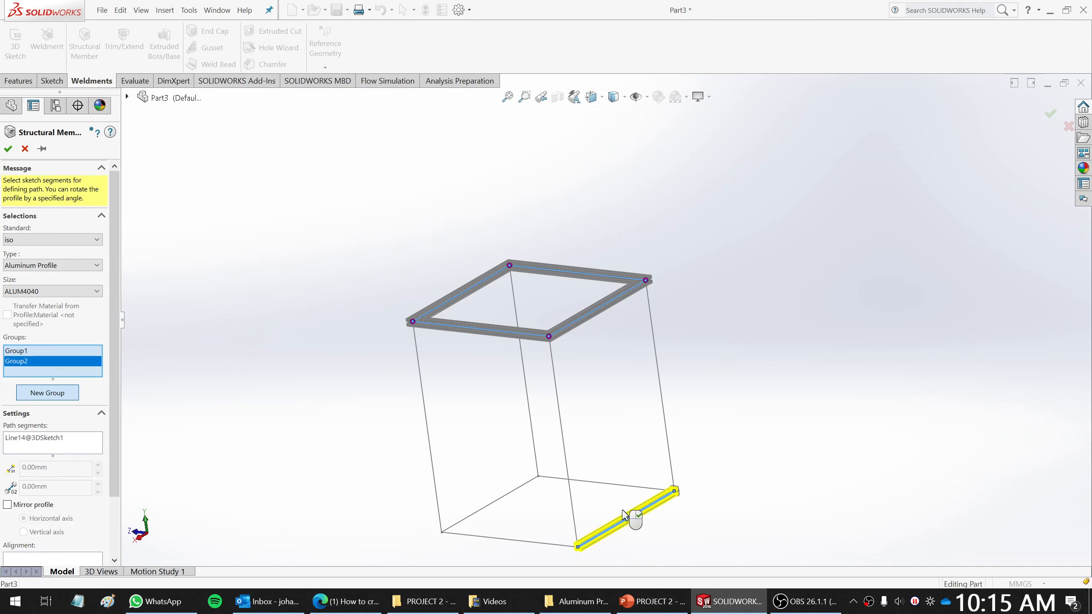
pyautogui.click(628, 487)
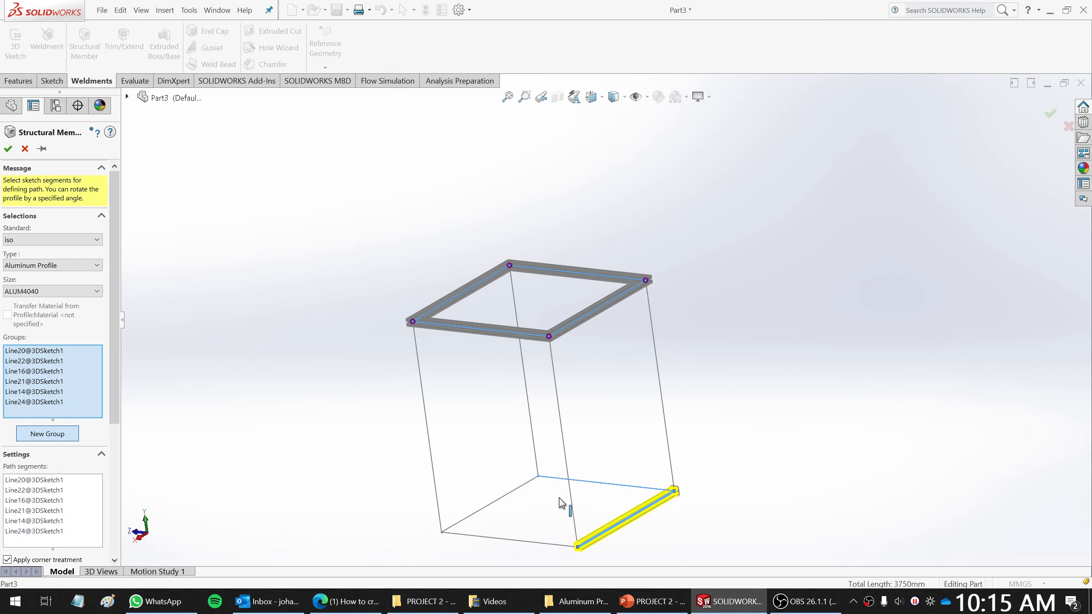
pyautogui.click(504, 502)
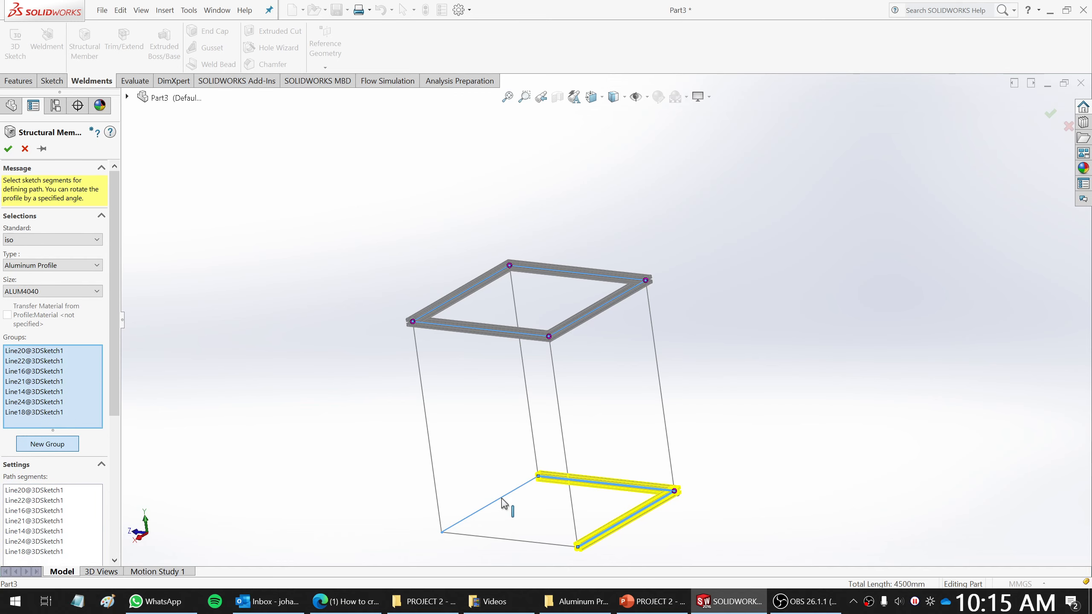
pyautogui.click(498, 537)
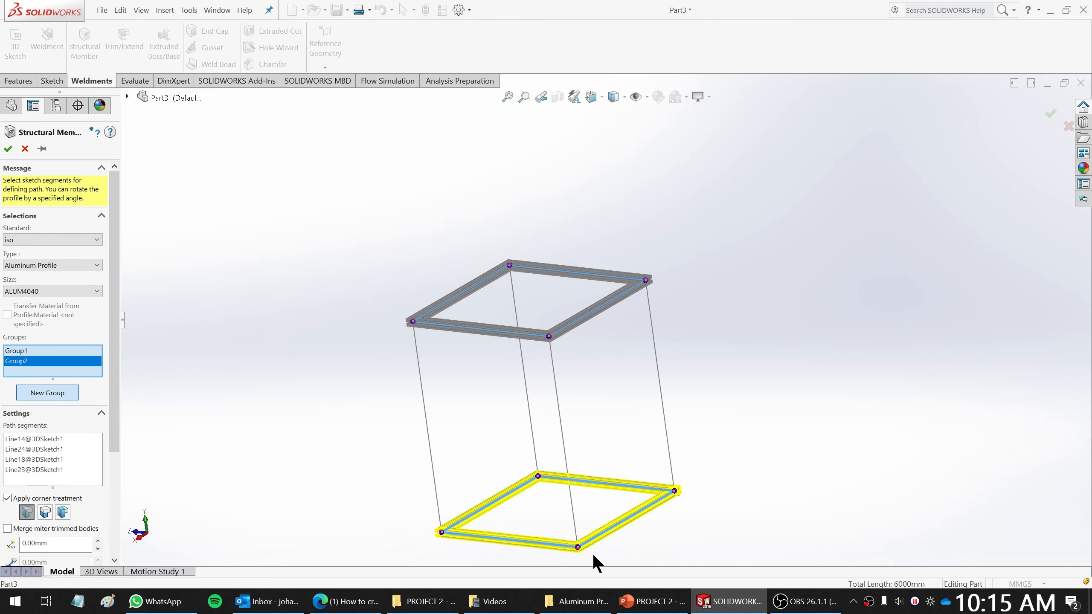
pyautogui.scroll(-5, 585, 551)
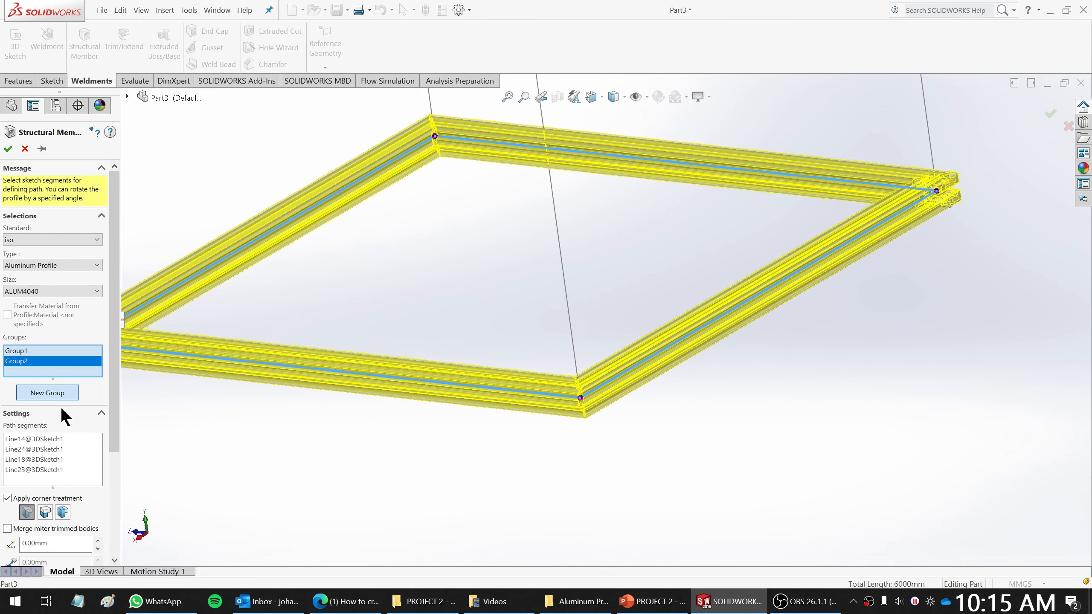
# Create a third group from the 3D sketch's four upright lines and complete the structural member.
pyautogui.click(47, 392)
pyautogui.scroll(10, 541, 491)
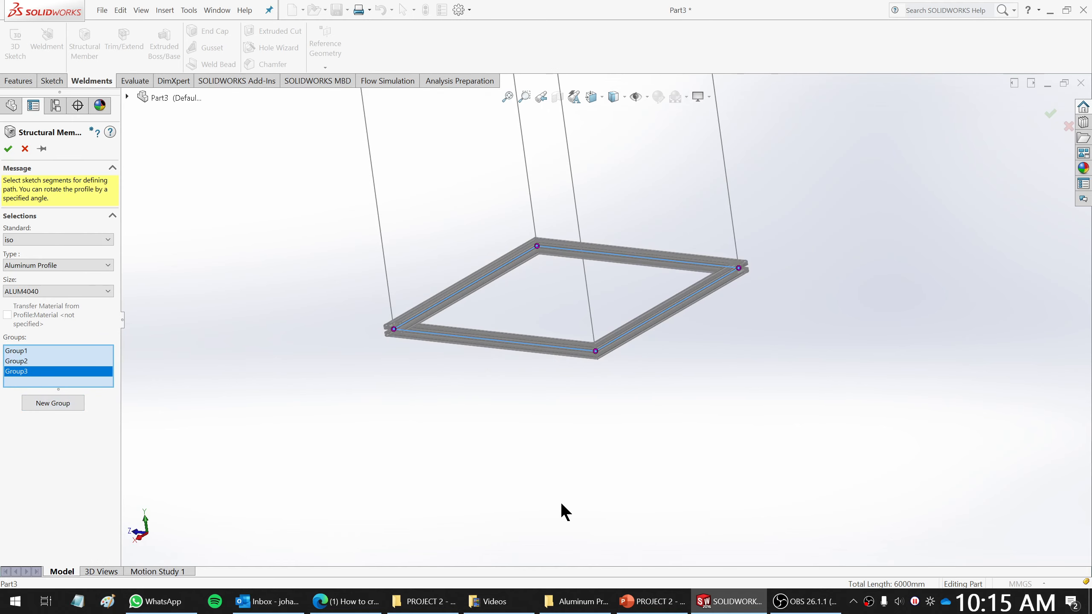
pyautogui.click(586, 235)
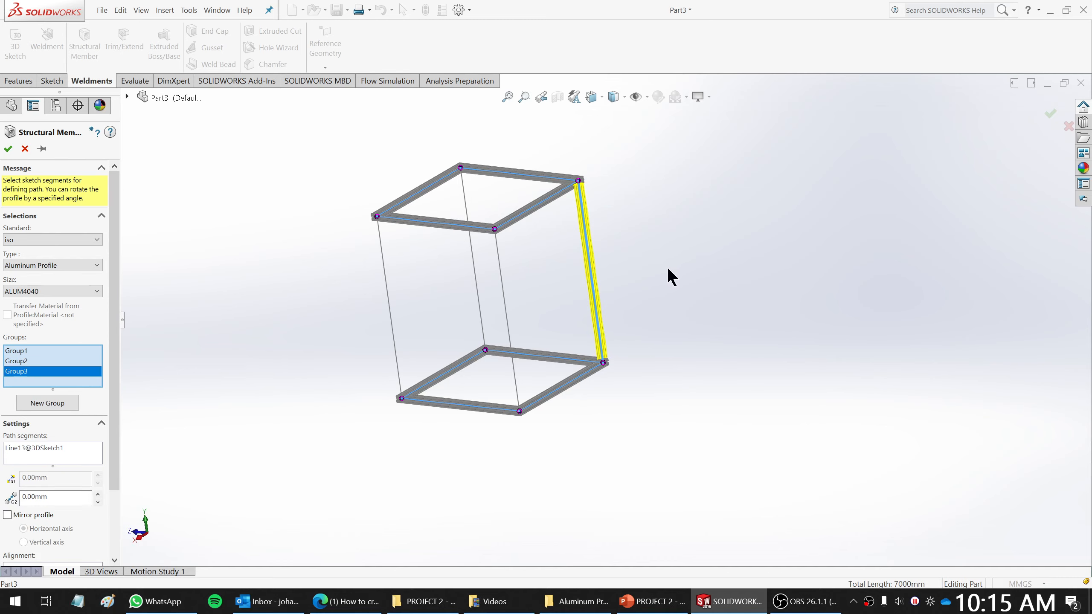
pyautogui.scroll(-5, 619, 296)
pyautogui.moveTo(606, 364); pyautogui.dragTo(597, 338, button='middle')
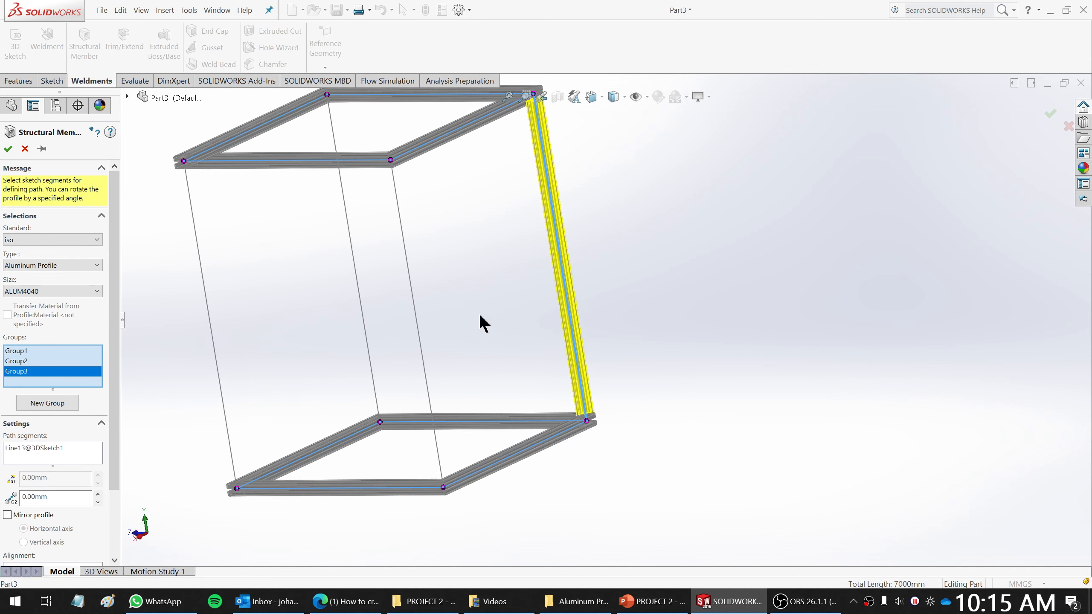
pyautogui.click(419, 320)
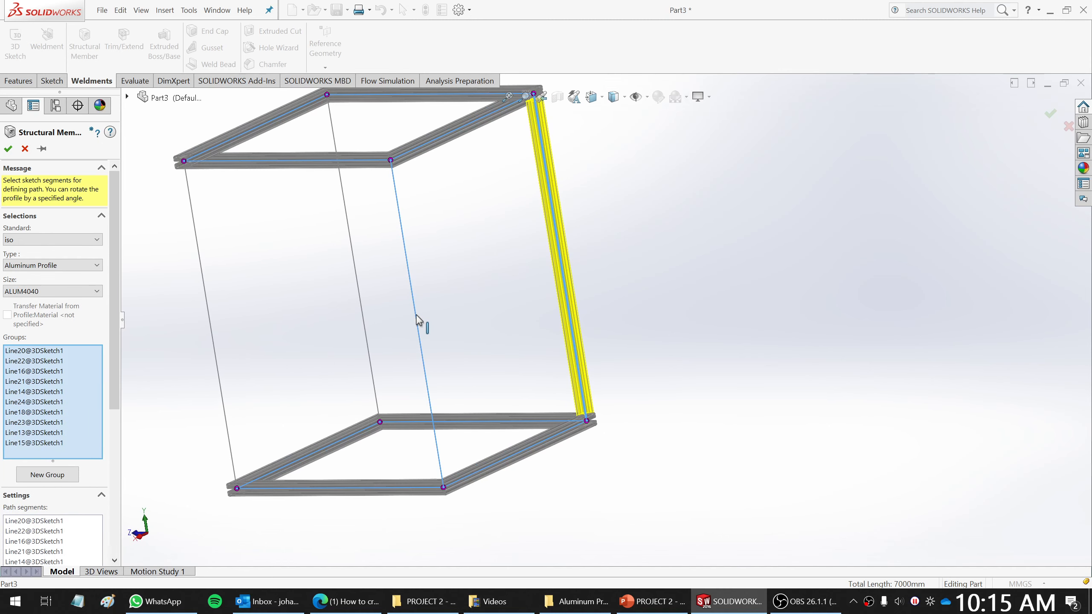
pyautogui.click(365, 320)
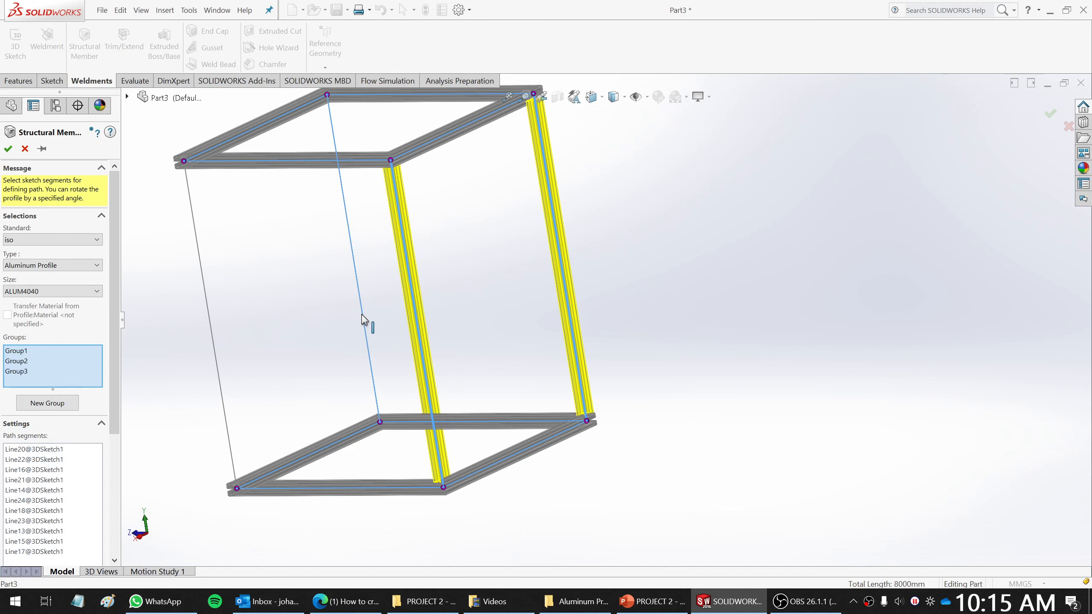
pyautogui.click(213, 347)
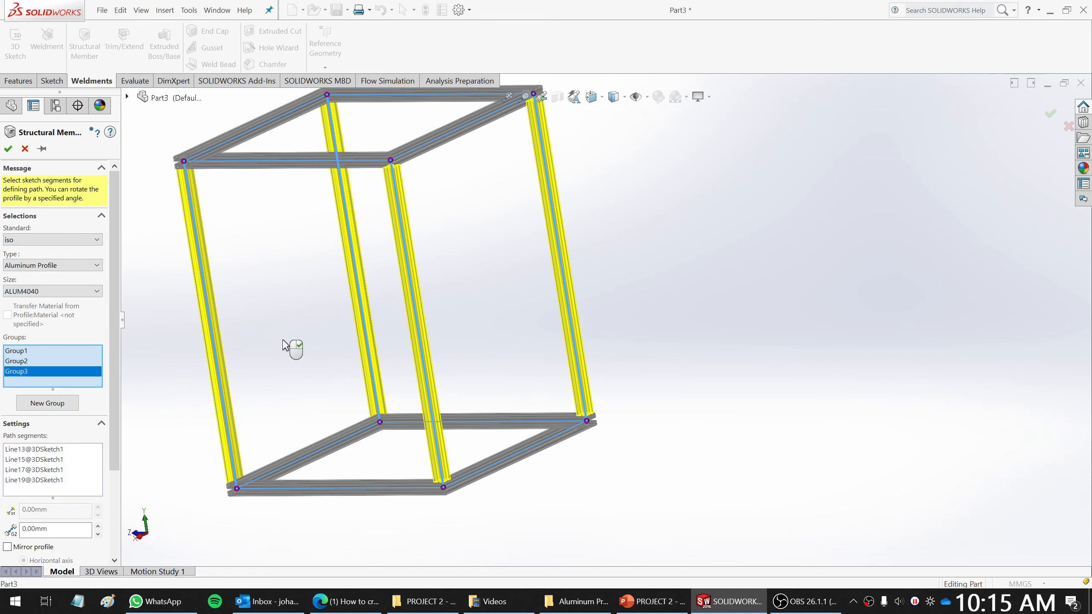
pyautogui.moveTo(449, 336); pyautogui.dragTo(468, 283, button='middle')
pyautogui.scroll(-6, 507, 434)
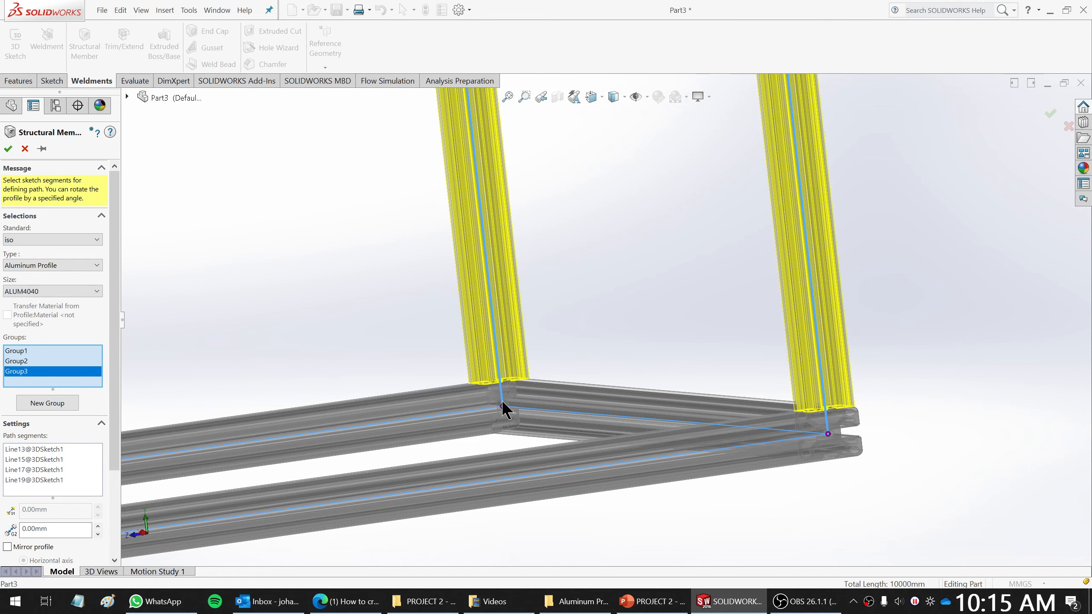
pyautogui.click(8, 150)
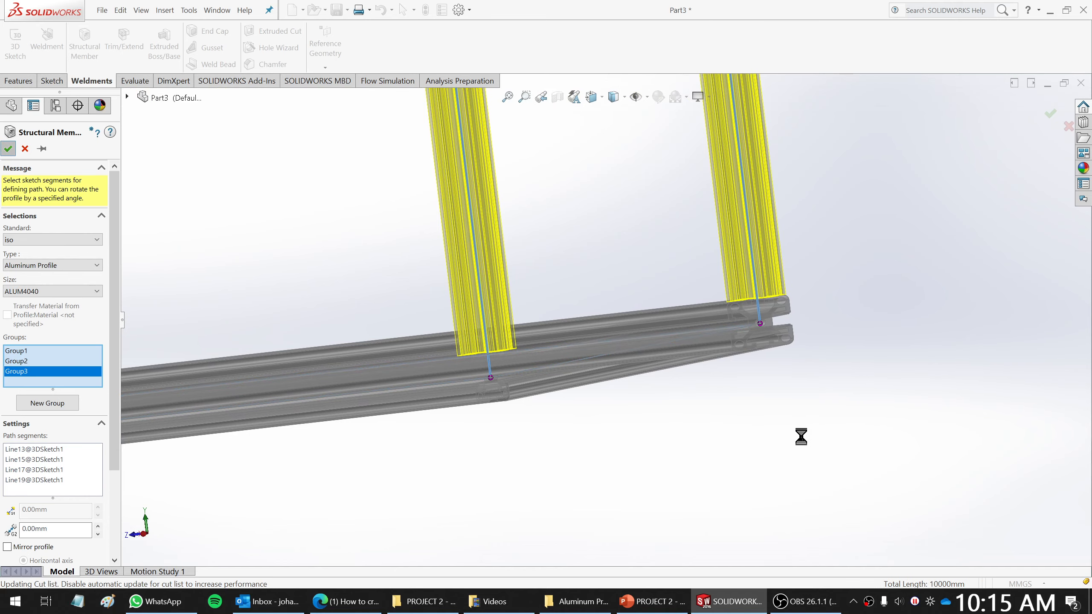
# Examine the box frame and its corner joints from several angles.
pyautogui.scroll(8, 783, 451)
pyautogui.moveTo(692, 318); pyautogui.dragTo(646, 444, button='middle')
pyautogui.scroll(3, 646, 444)
pyautogui.scroll(-3, 619, 185)
pyautogui.scroll(-5, 565, 277)
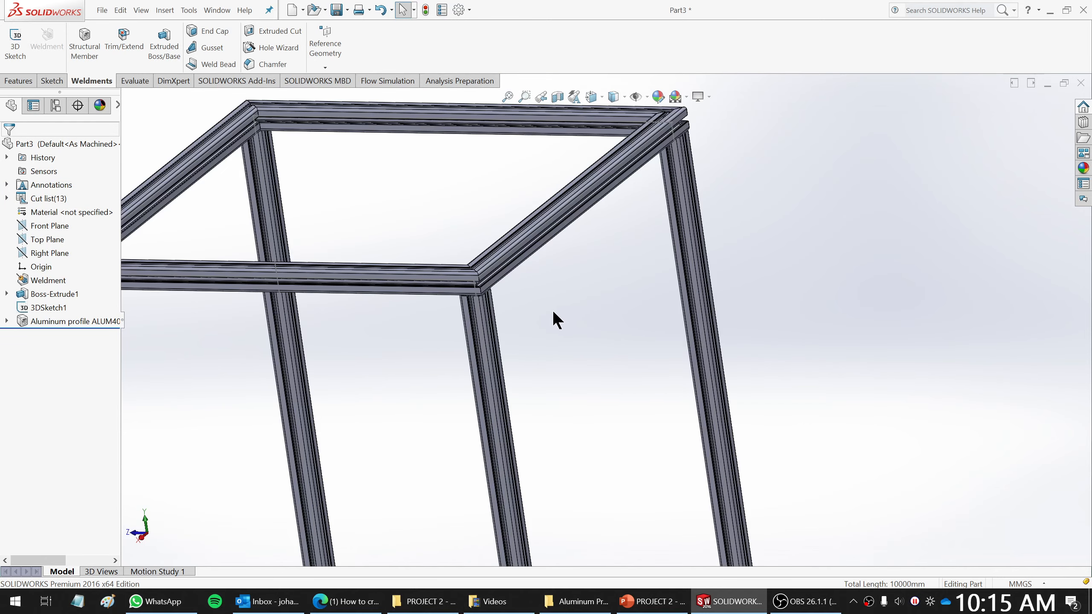
pyautogui.moveTo(553, 313); pyautogui.dragTo(525, 280, button='middle')
pyautogui.scroll(9, 527, 282)
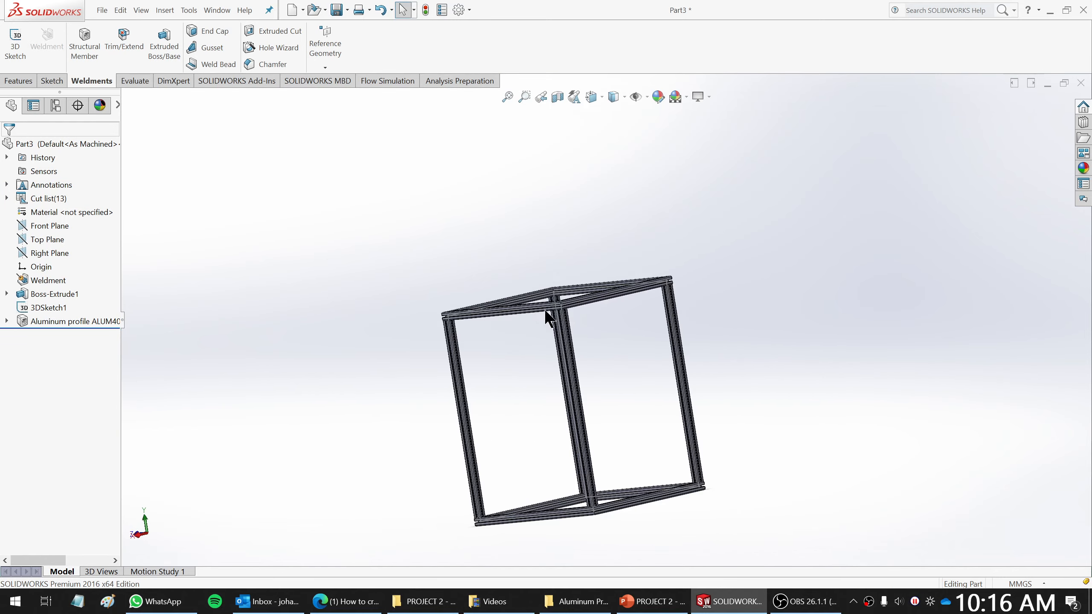
pyautogui.scroll(-5, 602, 443)
pyautogui.moveTo(651, 300); pyautogui.dragTo(664, 349, button='middle')
pyautogui.scroll(5, 664, 350)
pyautogui.scroll(-4, 698, 250)
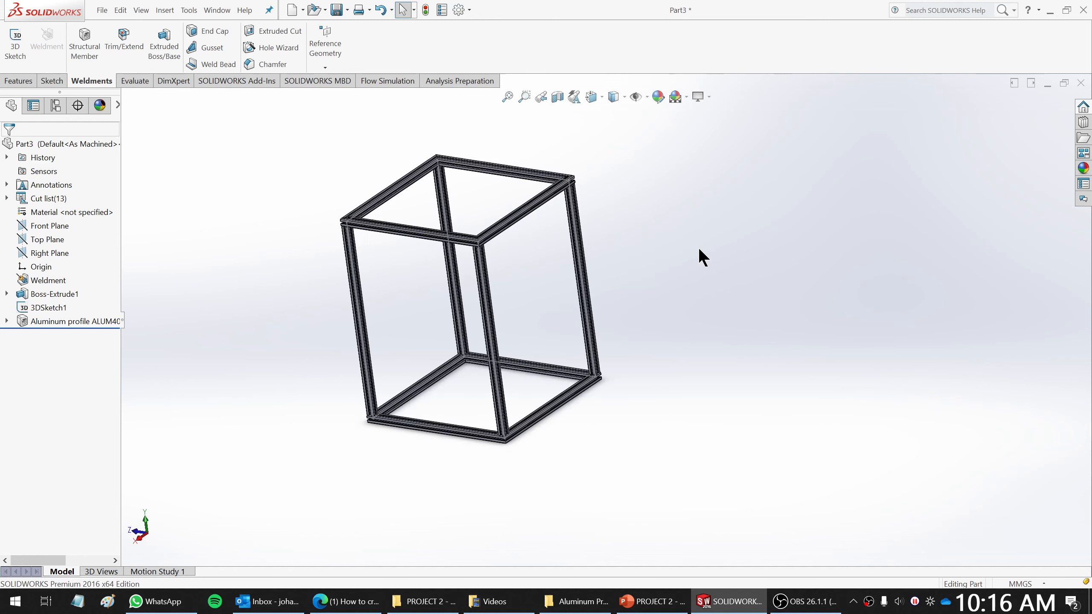
pyautogui.scroll(-1, 654, 272)
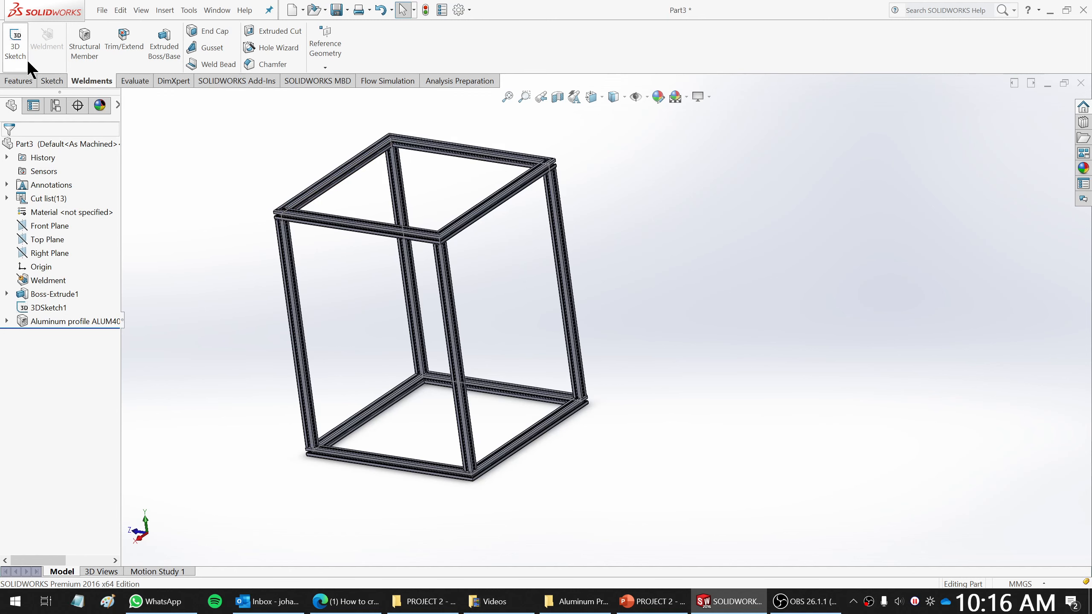
# Save the frame part on the Desktop as Part3.SLDPRT.
pyautogui.click(101, 10)
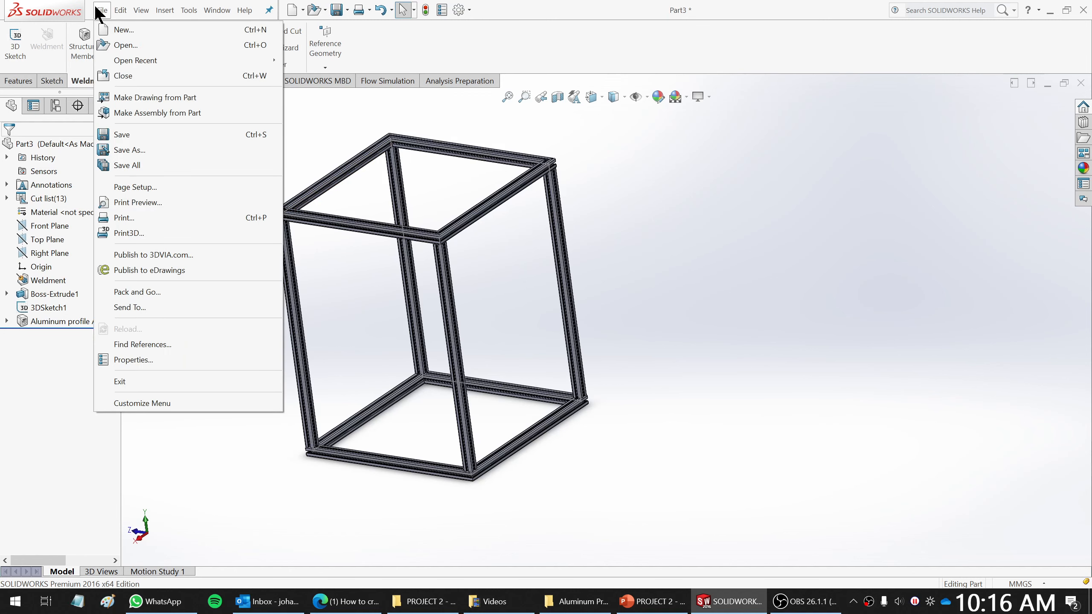
pyautogui.click(122, 135)
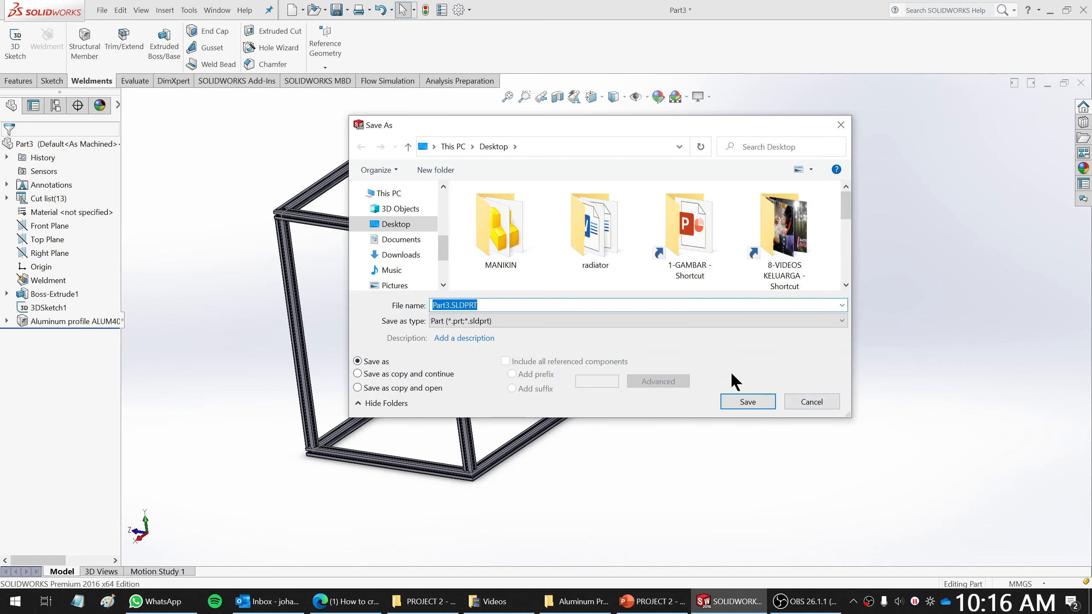
pyautogui.click(747, 402)
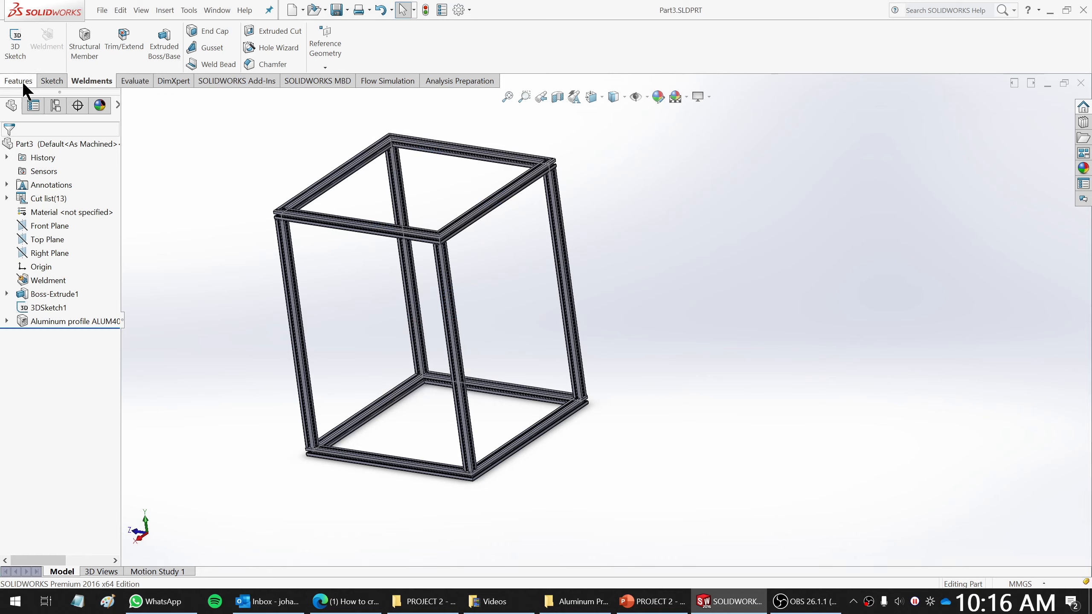
# Make a drawing from the part on a standard A2 (ISO) sheet.
pyautogui.click(103, 10)
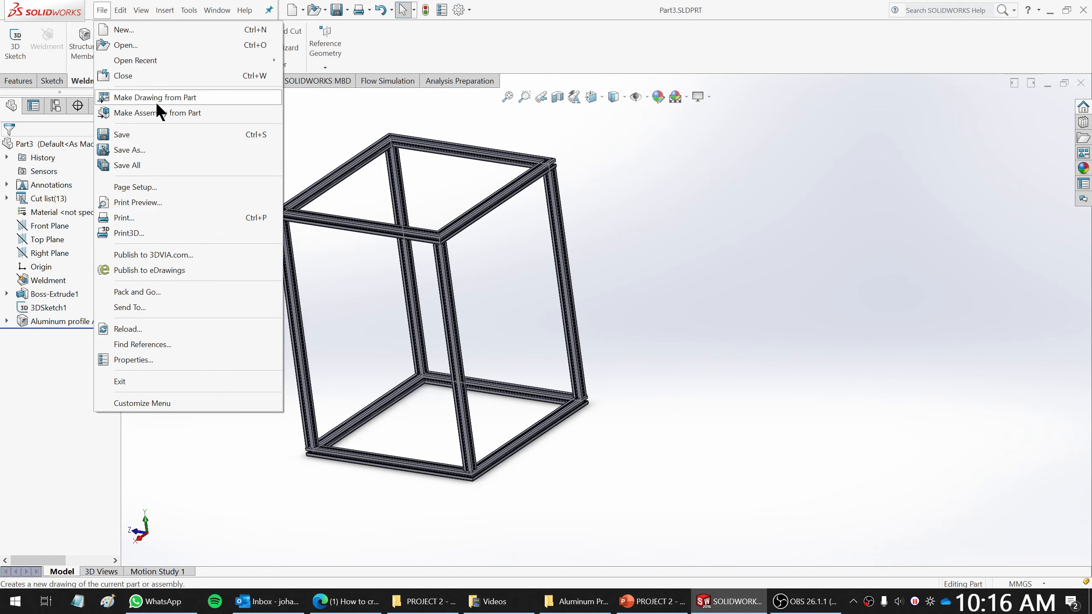
pyautogui.click(142, 98)
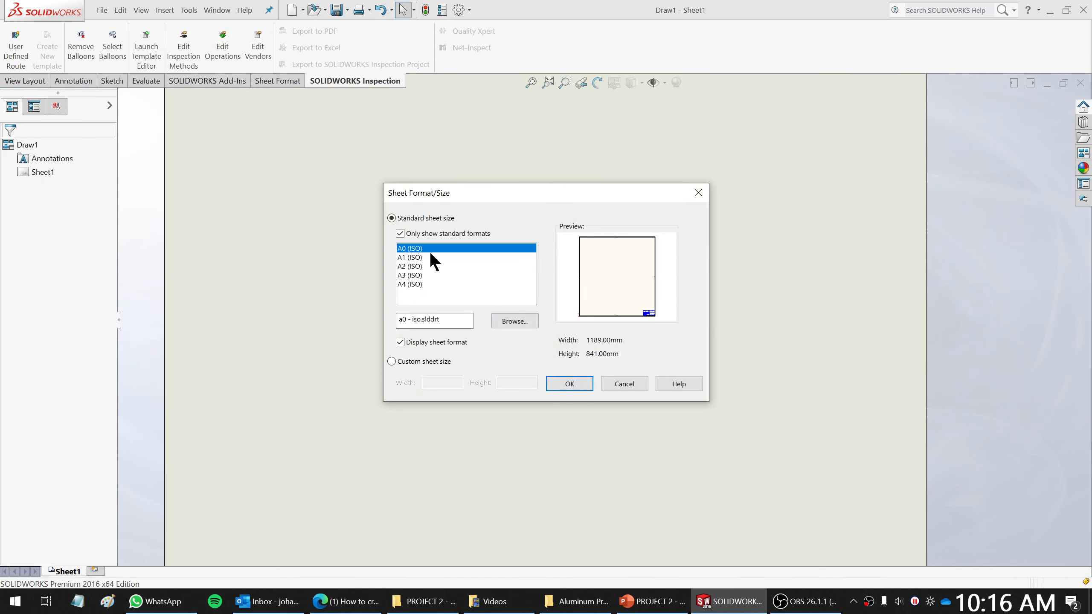
pyautogui.click(415, 273)
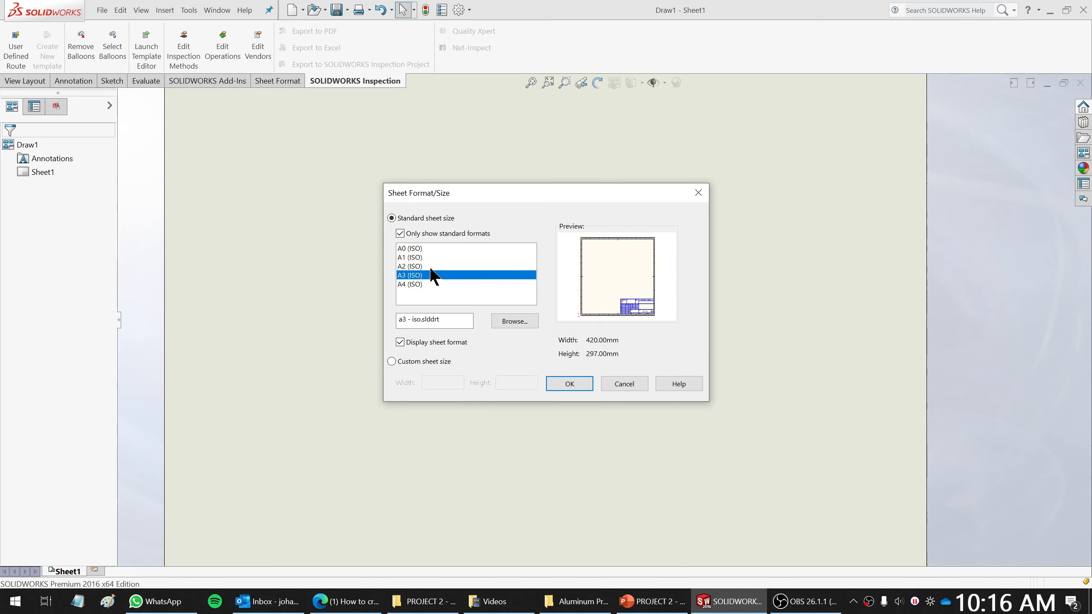
pyautogui.click(417, 265)
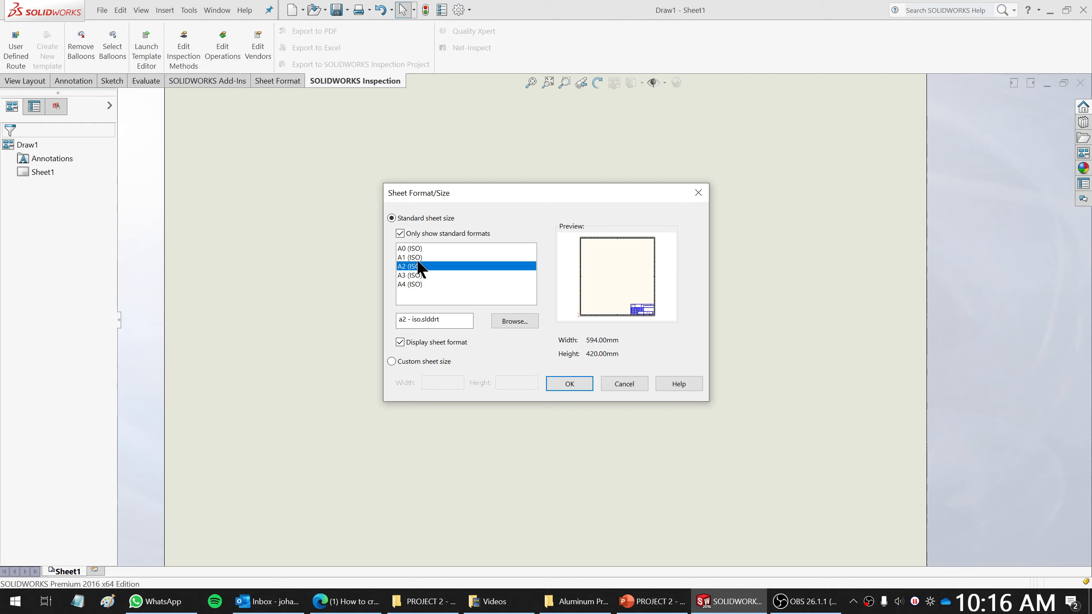
pyautogui.click(570, 383)
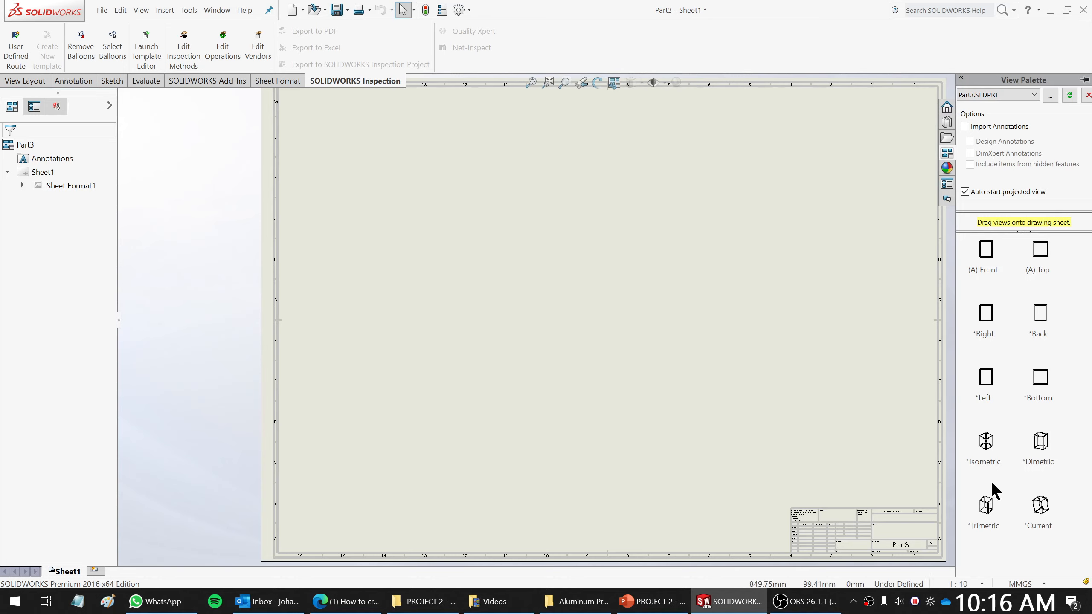
# Place the frame's isometric view on the right half of the sheet and give it a custom scale of 1:5.
pyautogui.moveTo(983, 449); pyautogui.dragTo(770, 304)
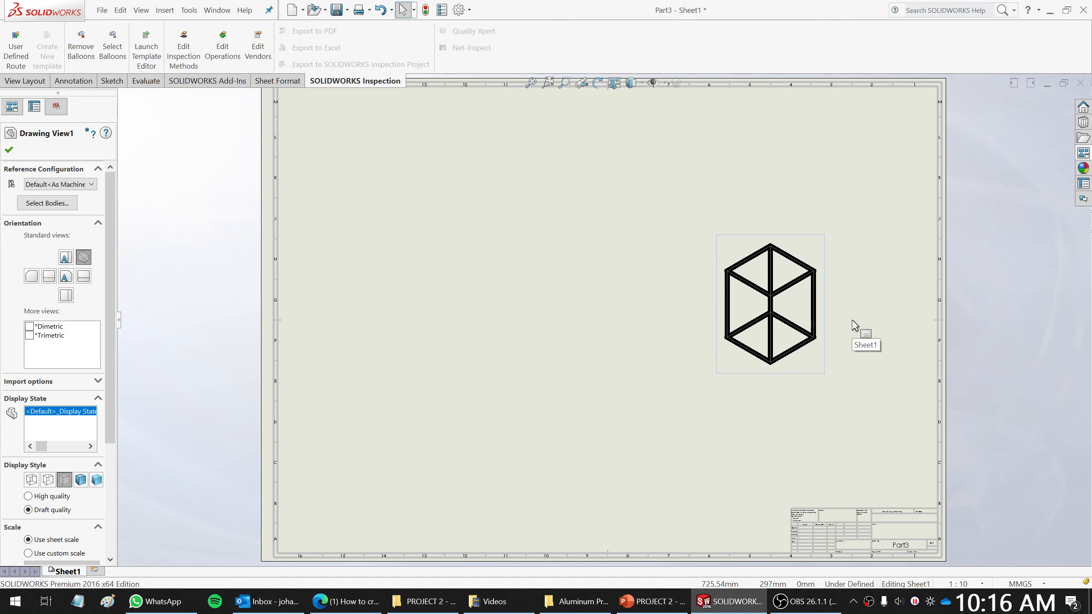
pyautogui.moveTo(112, 337); pyautogui.dragTo(112, 456)
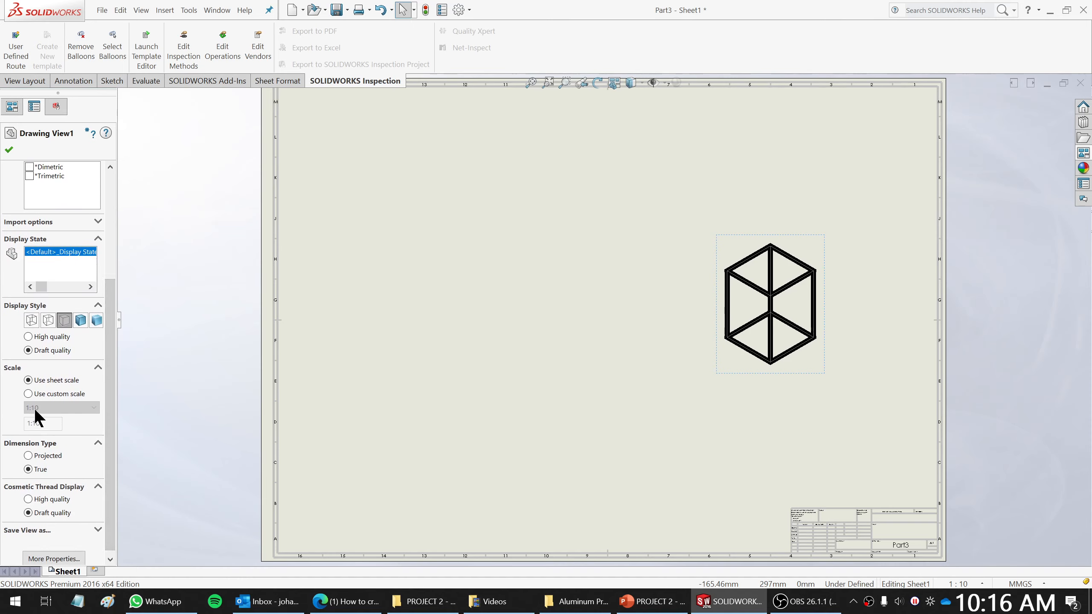
pyautogui.click(28, 393)
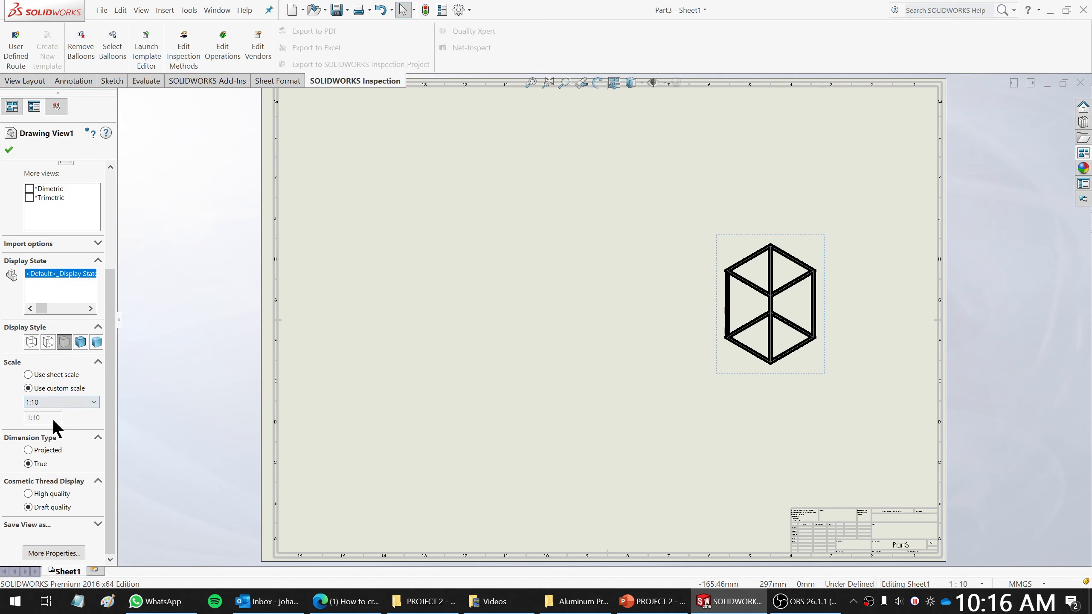
pyautogui.click(57, 401)
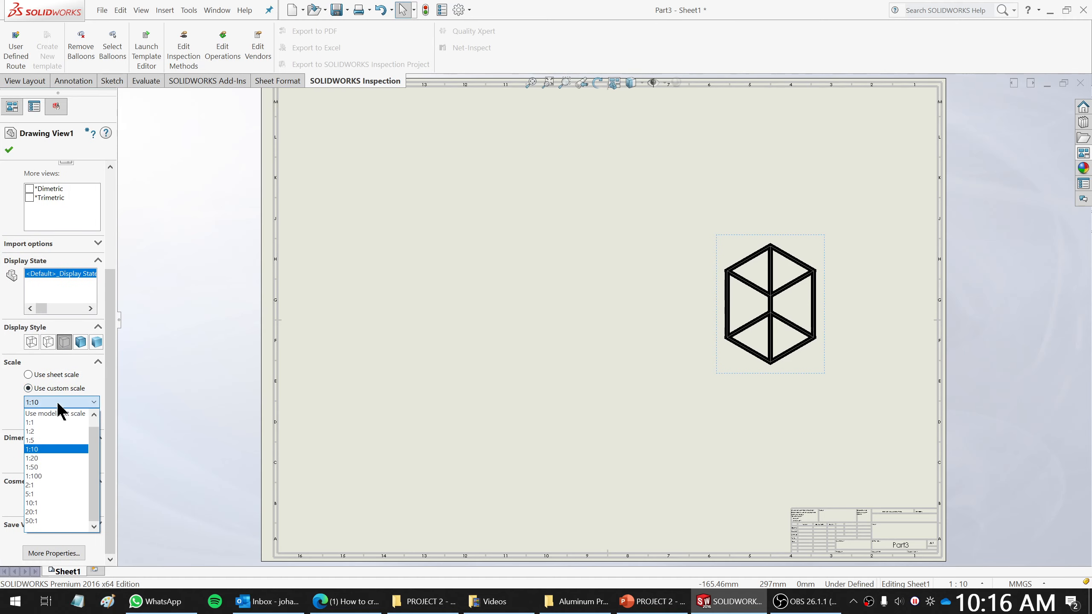
pyautogui.click(39, 437)
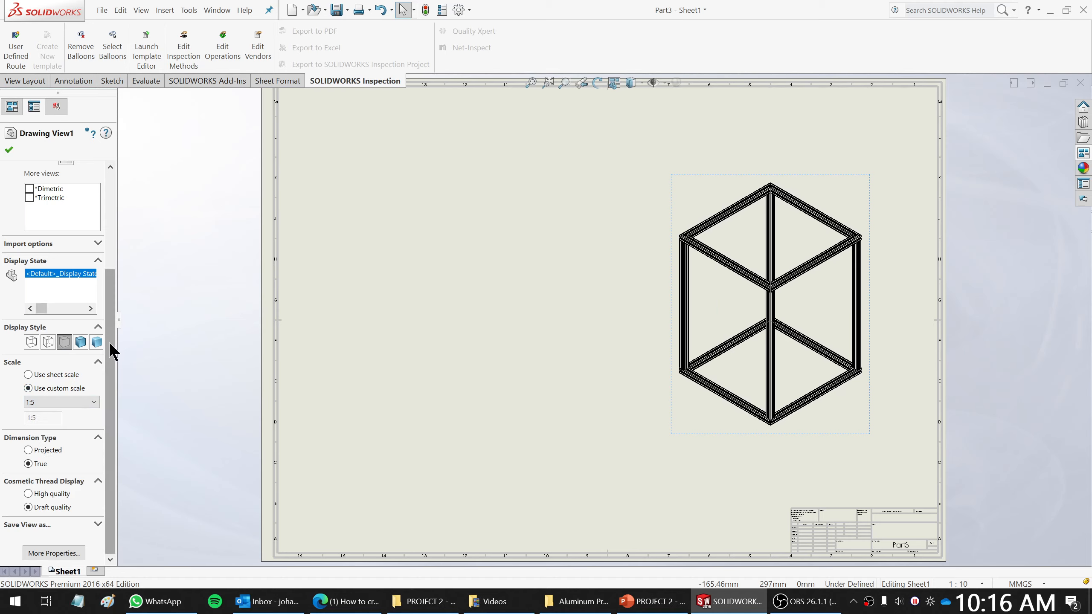
# Set the isometric view's display style to Shaded With Edges in high quality.
pyautogui.click(80, 342)
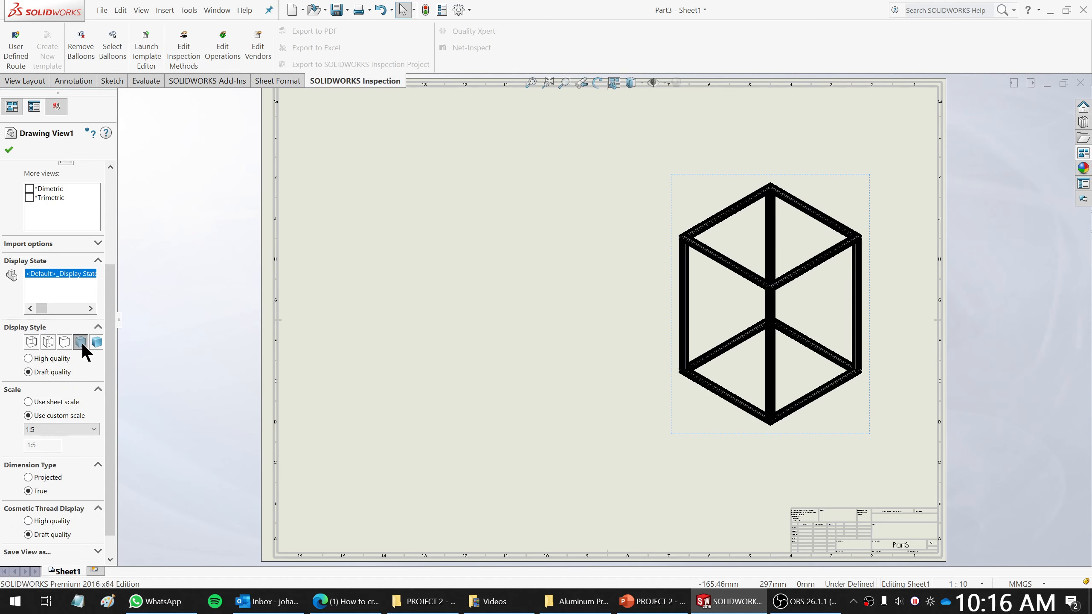
pyautogui.click(46, 357)
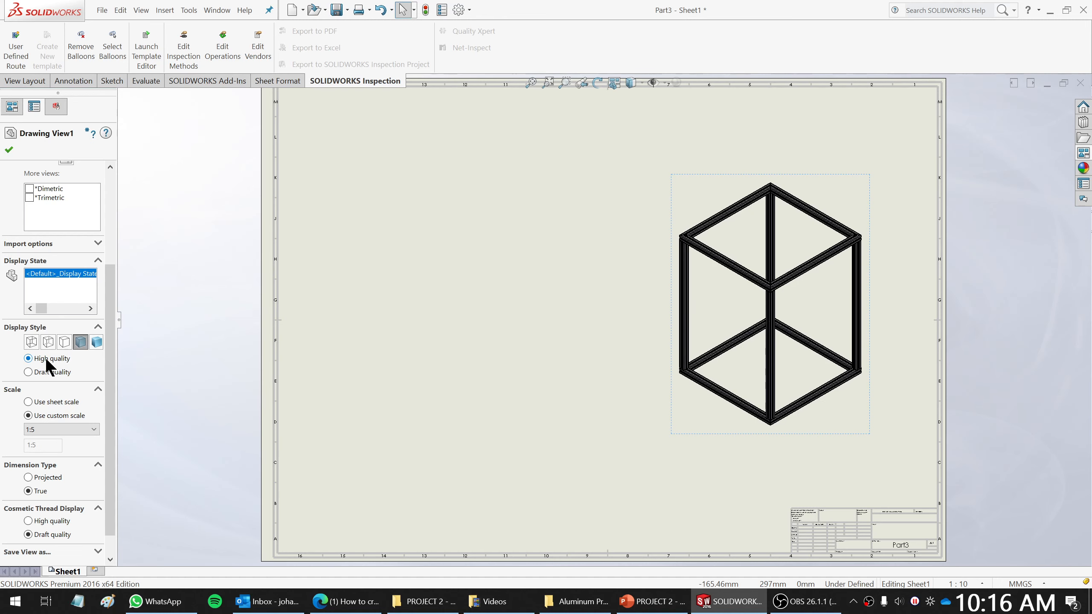
pyautogui.click(8, 149)
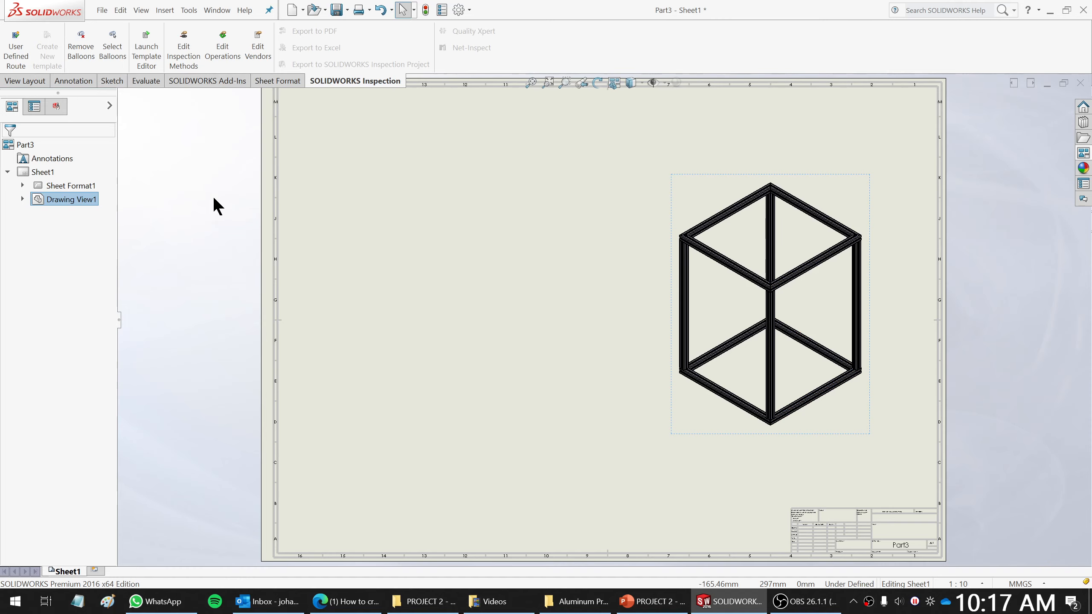
# Insert a weldment cut list for the isometric view with the cut list template and place it on the left half of the sheet.
pyautogui.click(271, 81)
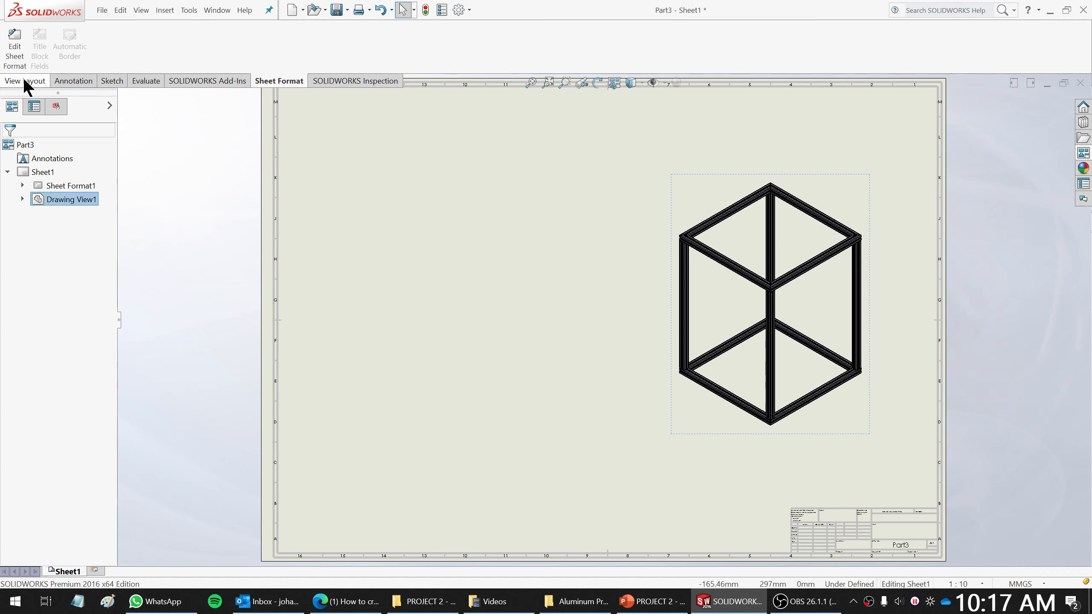
pyautogui.click(69, 82)
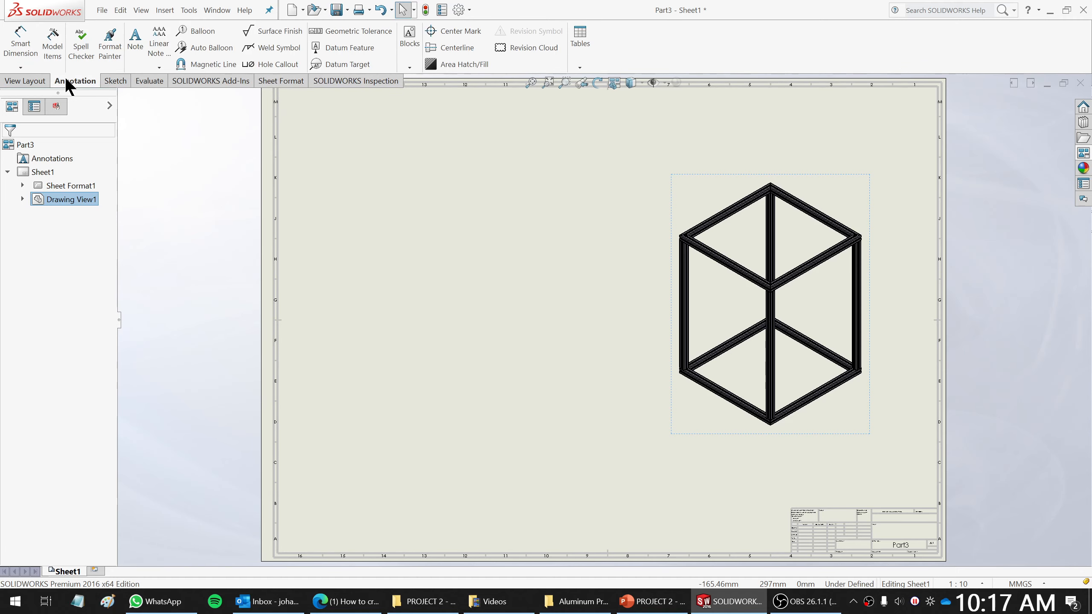
pyautogui.click(576, 61)
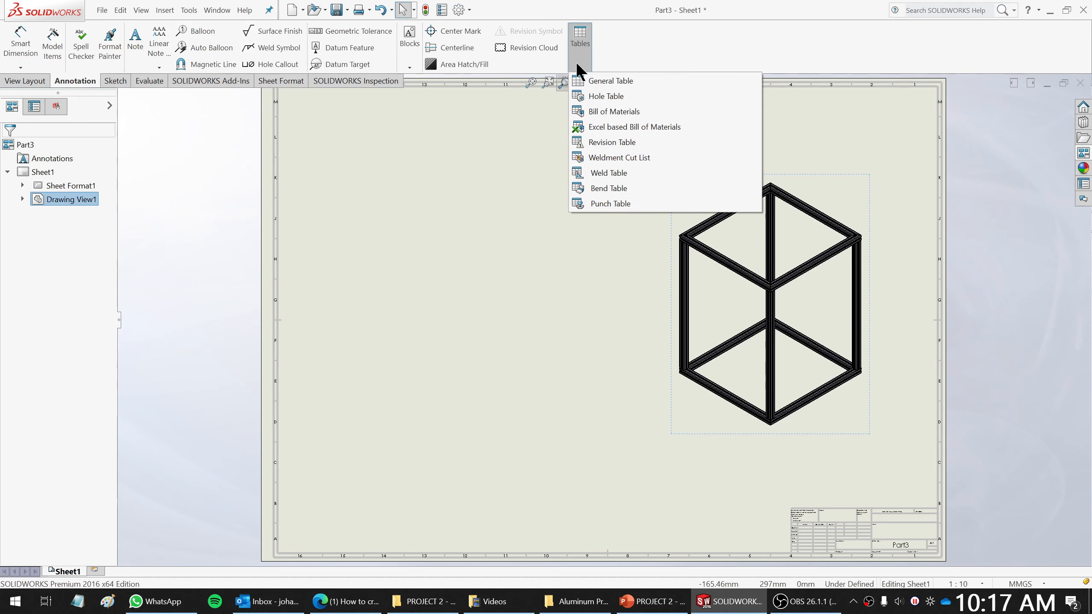
pyautogui.click(638, 157)
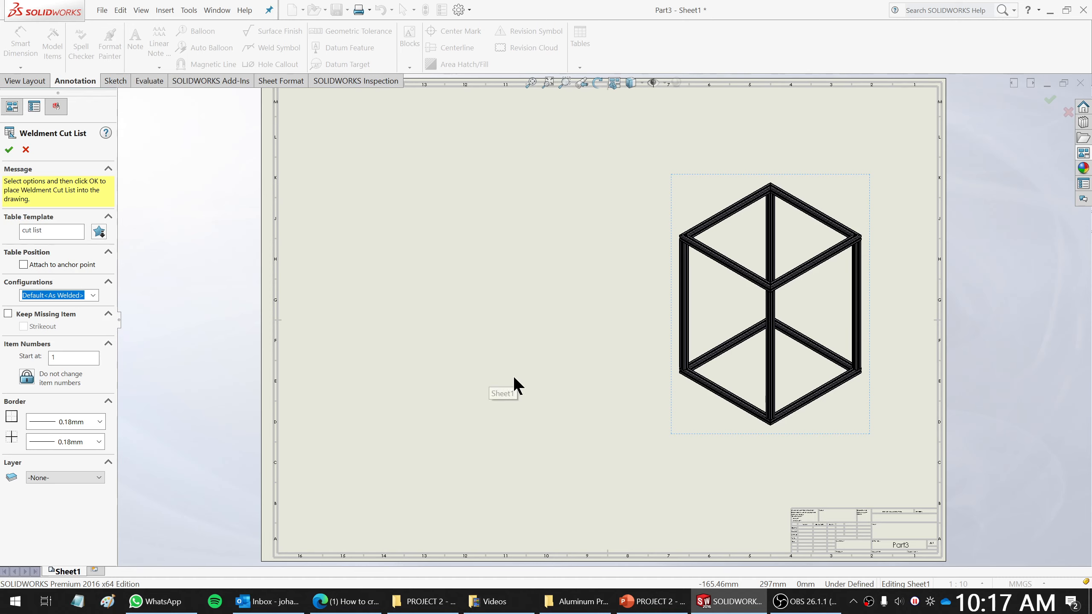
pyautogui.click(9, 149)
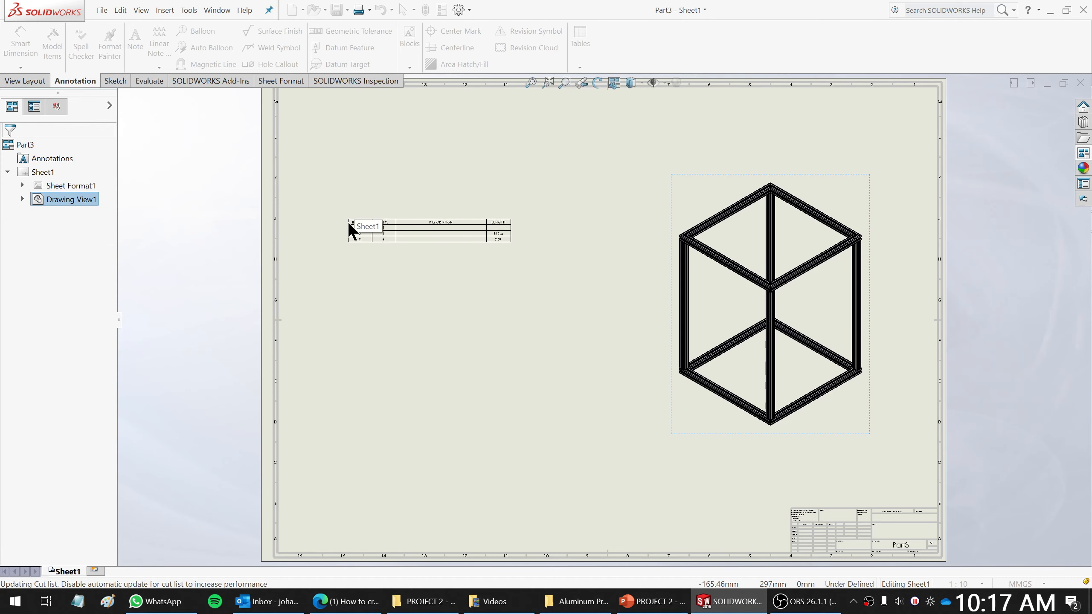
pyautogui.click(348, 237)
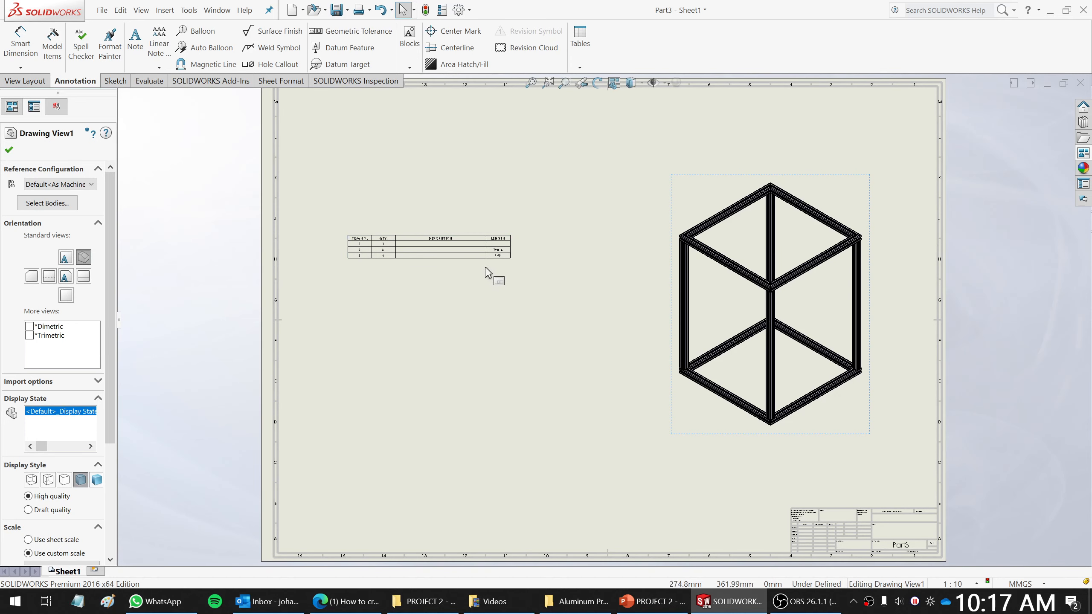
pyautogui.click(9, 150)
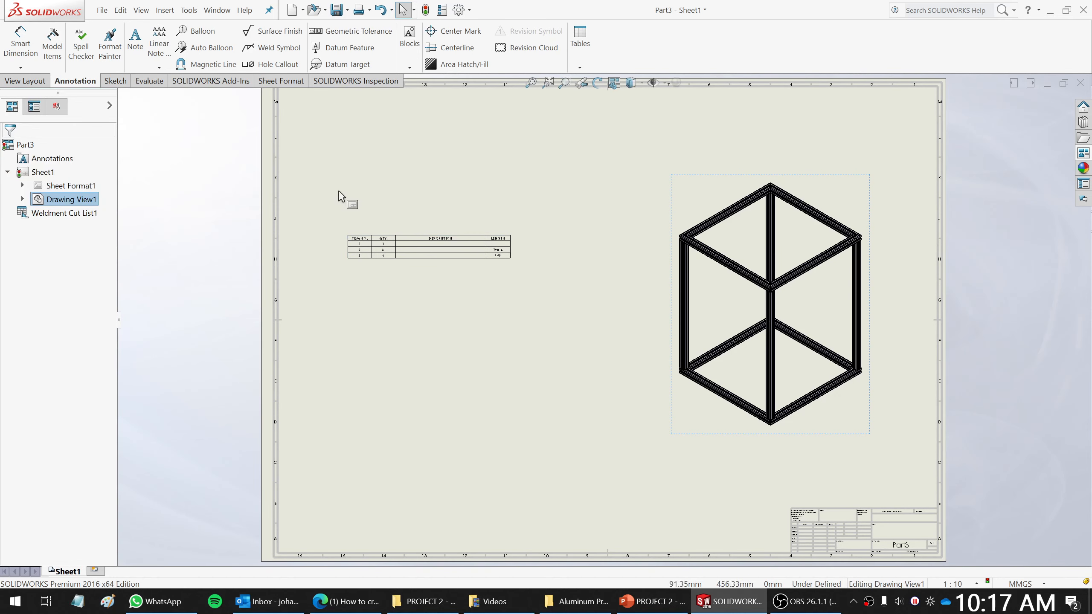
# Enlarge the weldment cut list table by stretching its lower-right corner across the left half of the sheet.
pyautogui.moveTo(387, 236)
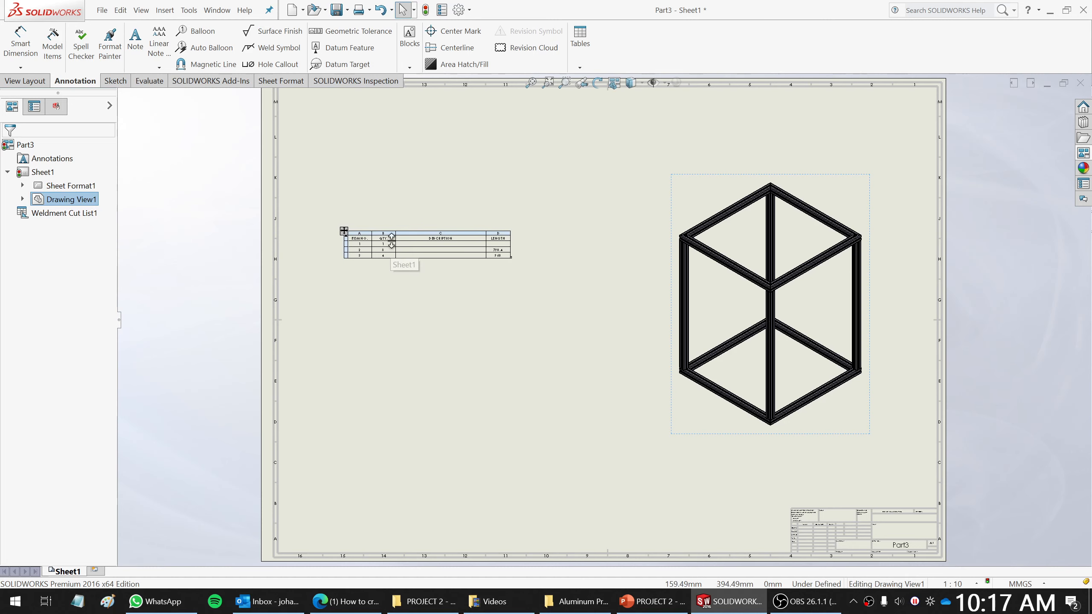
pyautogui.click(350, 236)
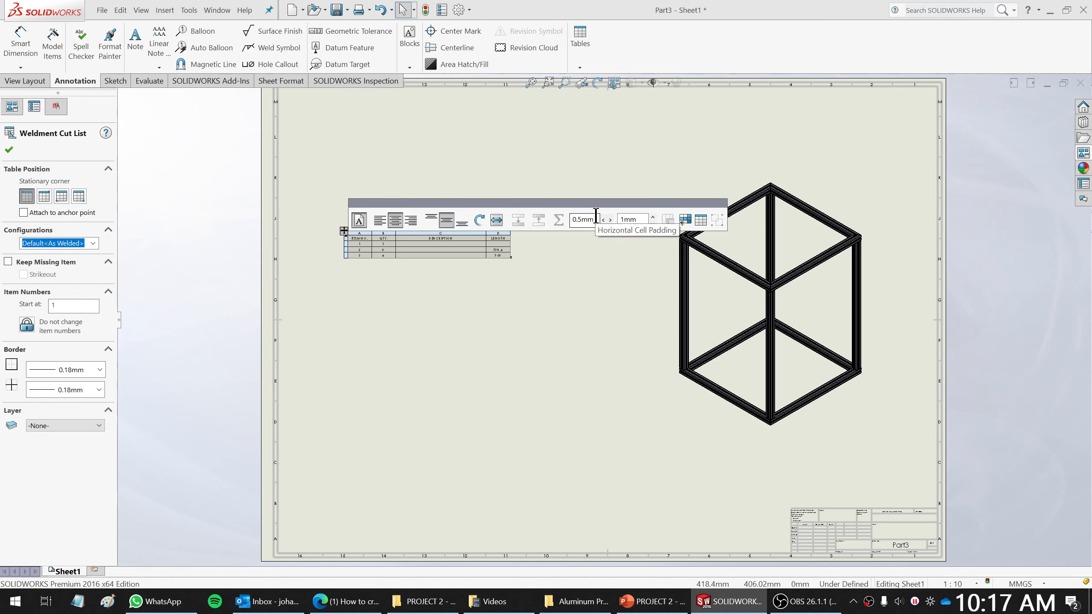
pyautogui.click(167, 236)
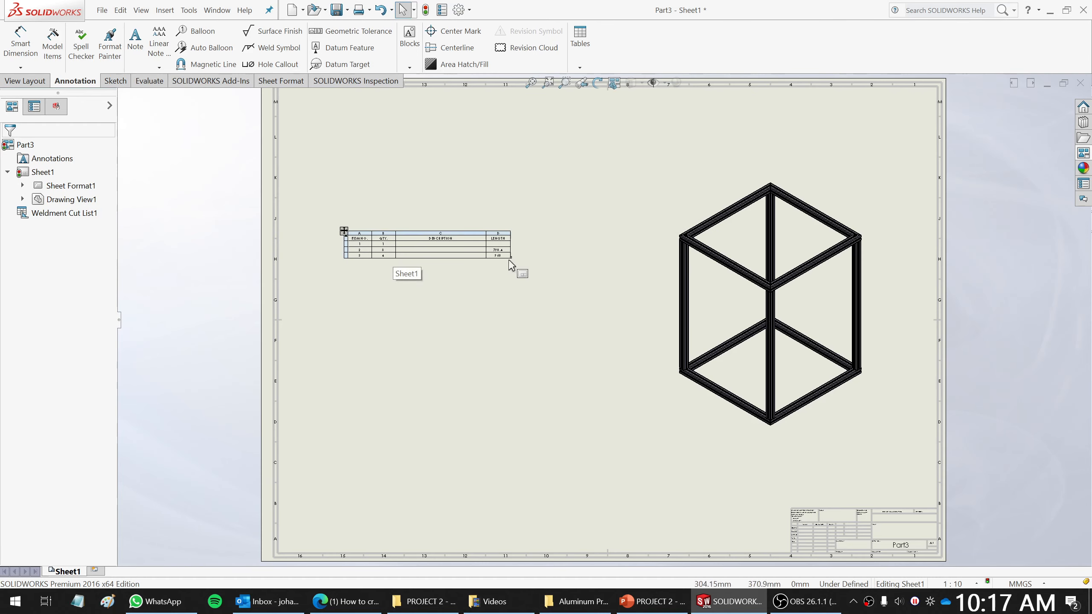
pyautogui.moveTo(509, 260); pyautogui.dragTo(627, 360)
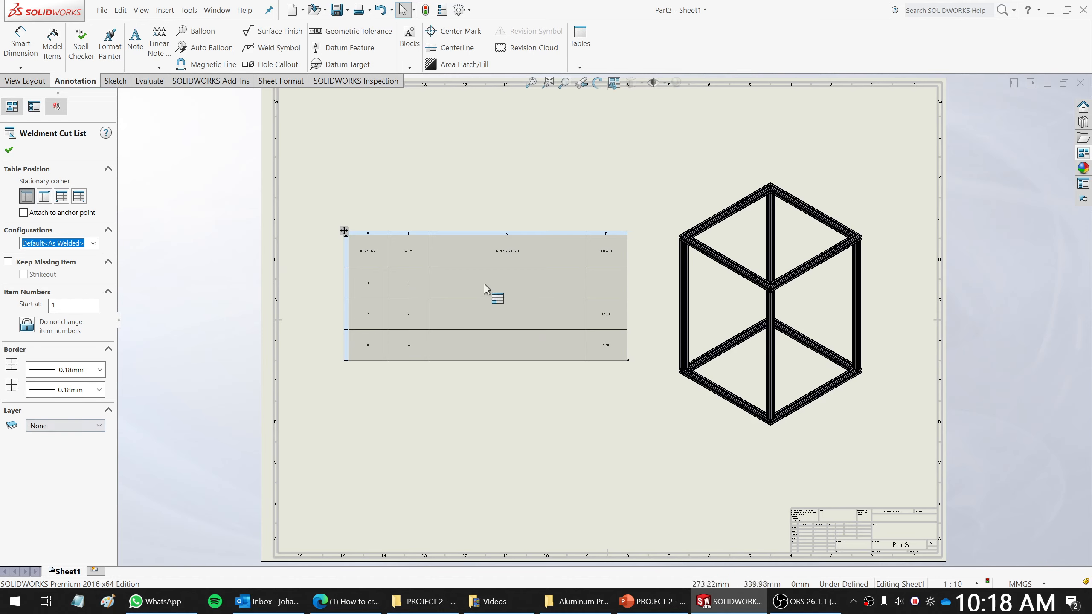
# Set the font size of the whole cut list table to 36.
pyautogui.click(345, 232)
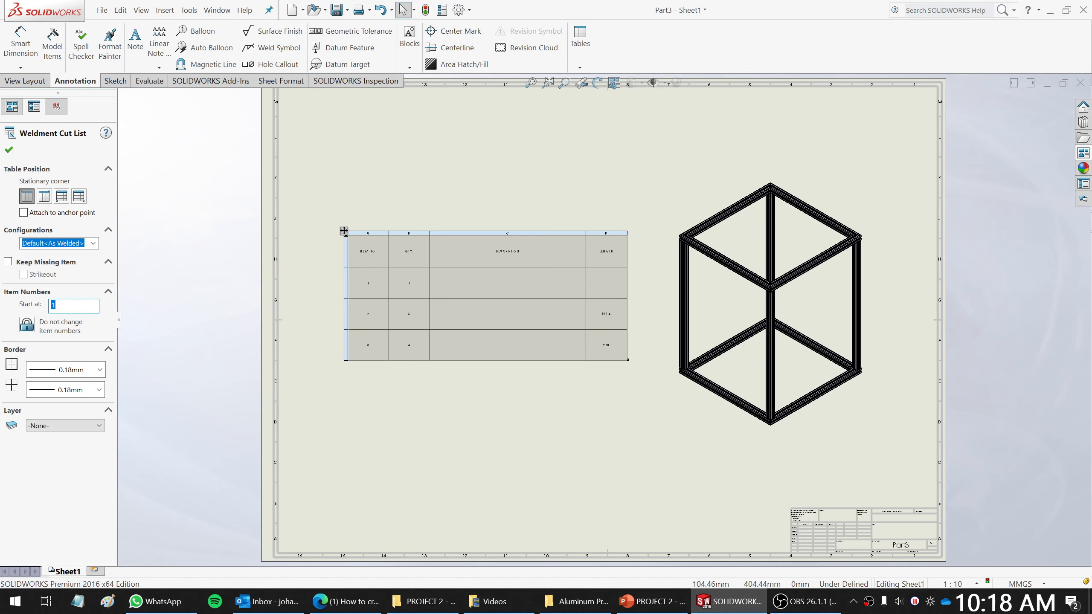
pyautogui.click(346, 232)
pyautogui.click(361, 220)
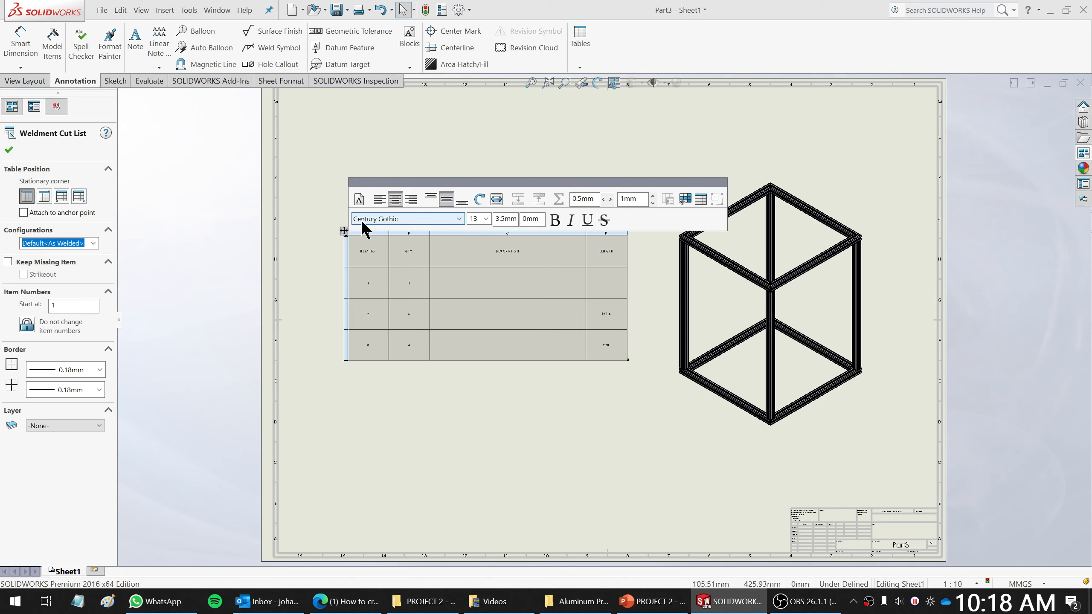
pyautogui.click(485, 218)
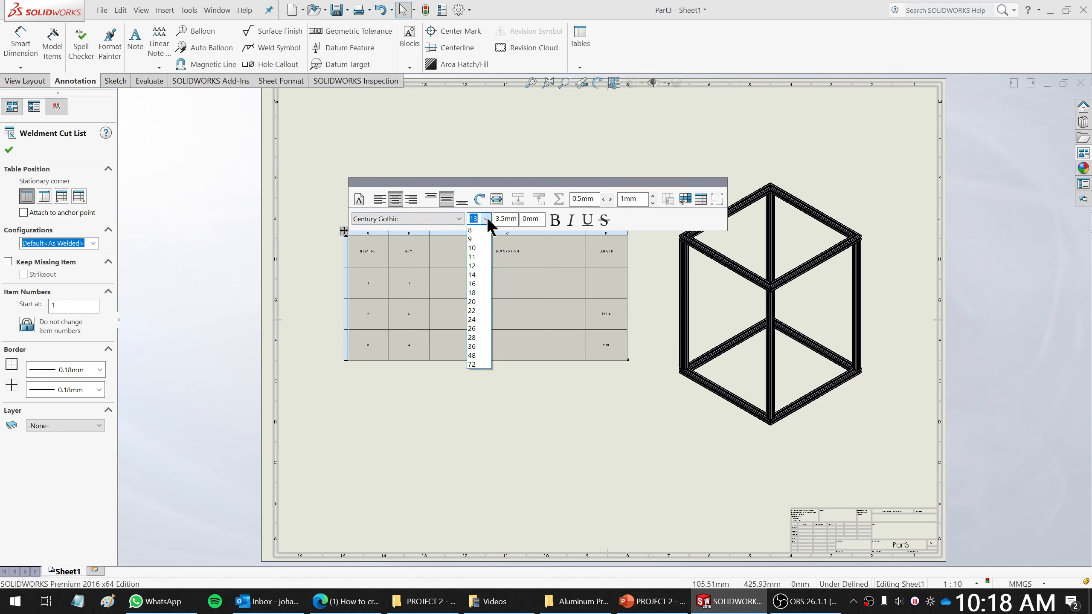
pyautogui.click(474, 302)
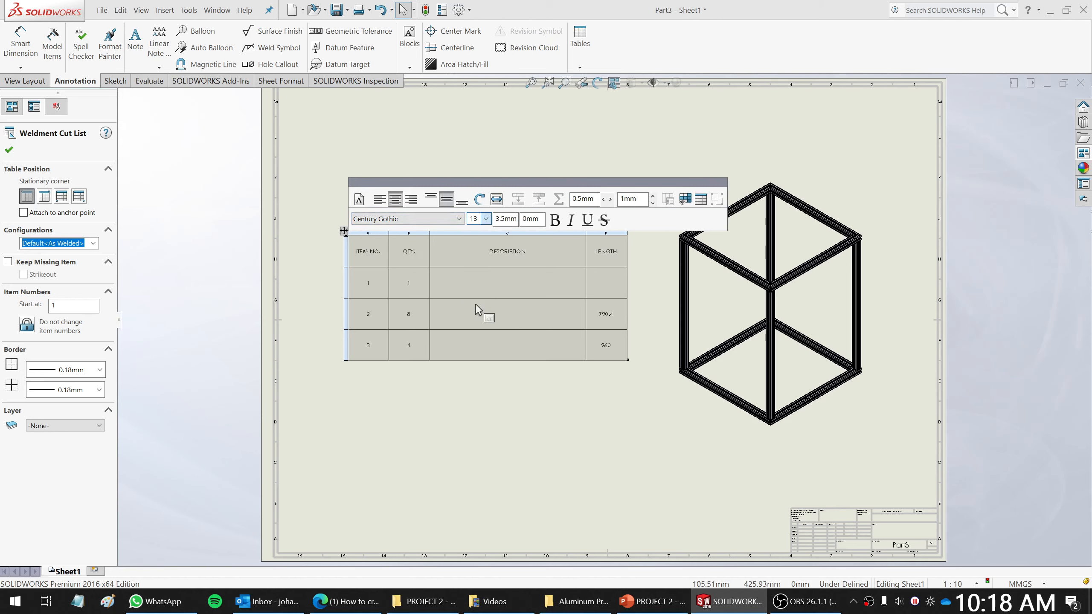
pyautogui.click(486, 218)
pyautogui.click(474, 345)
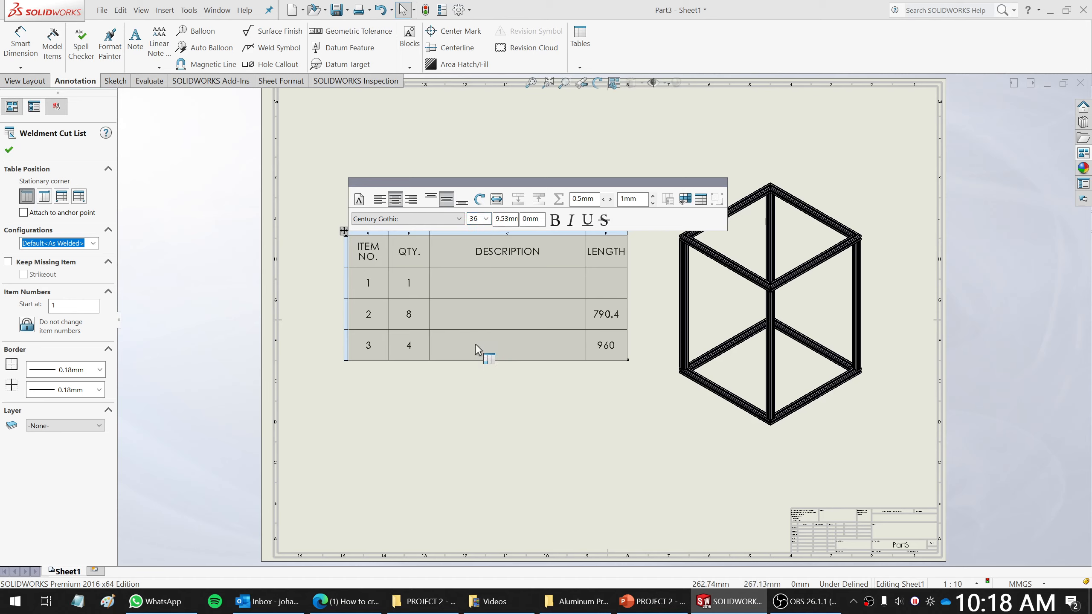
pyautogui.click(568, 405)
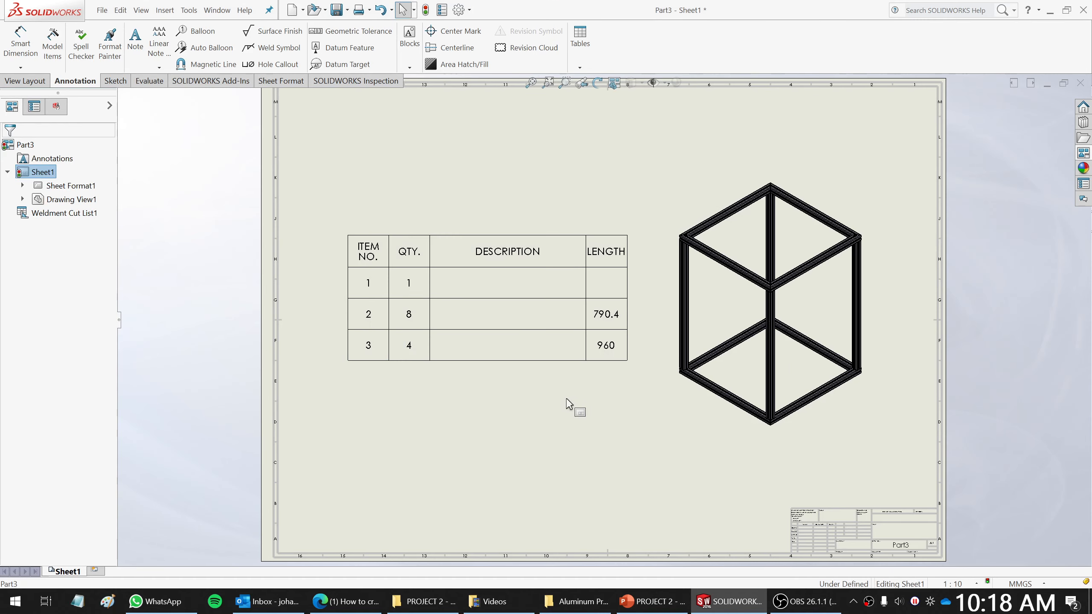
# Resize the cut list's columns to equal widths and move the table to the sheet's upper-left corner.
pyautogui.moveTo(585, 280); pyautogui.dragTo(537, 280)
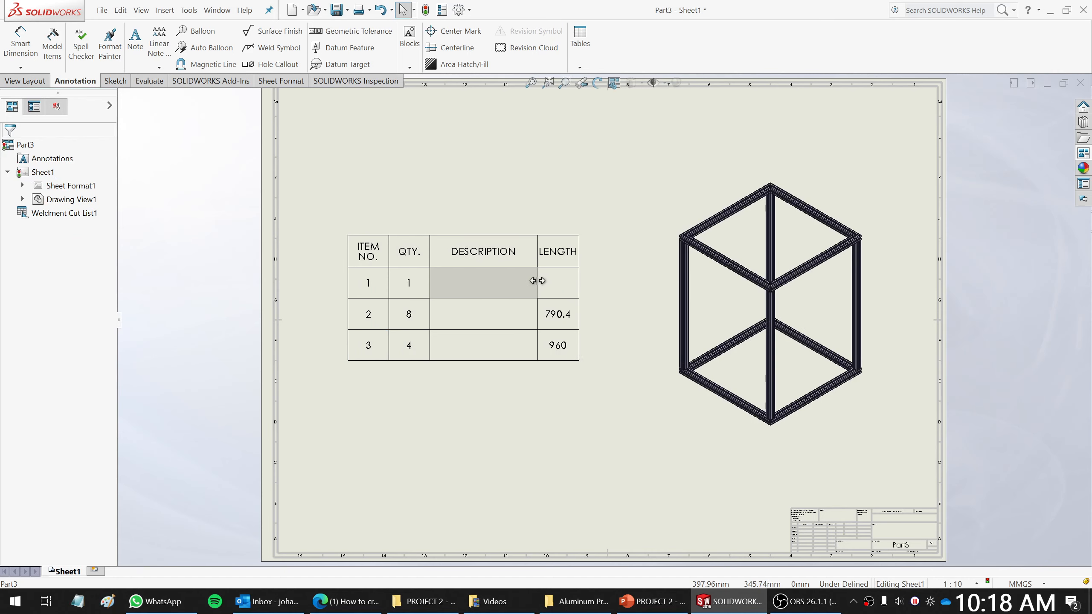
pyautogui.click(531, 427)
pyautogui.moveTo(345, 232); pyautogui.dragTo(292, 99)
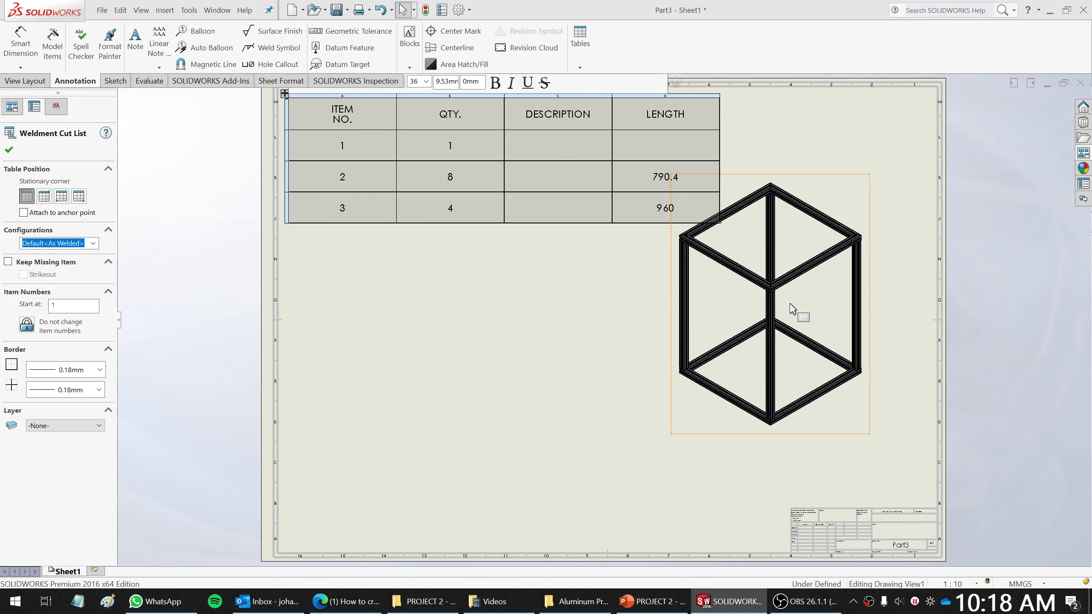
pyautogui.click(778, 313)
pyautogui.click(784, 324)
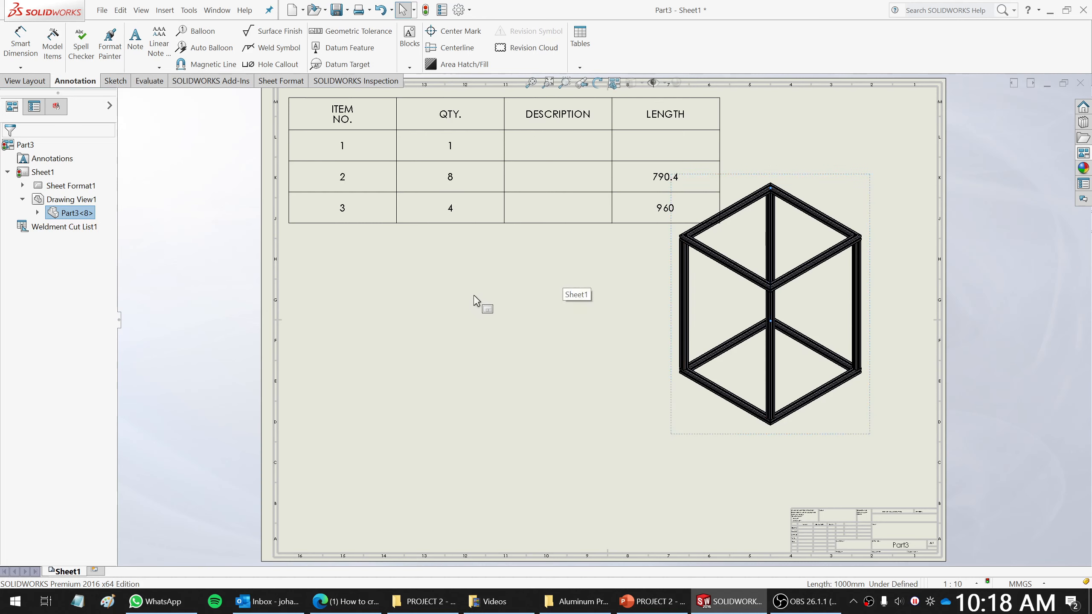
# Inspect the Description cells of the three cut list items.
pyautogui.click(564, 151)
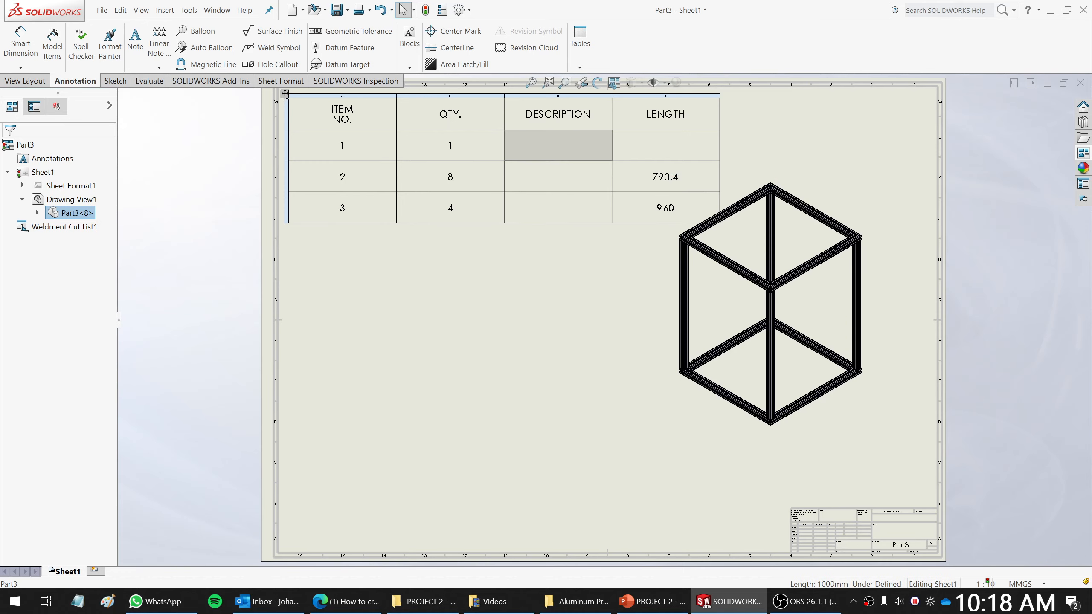
pyautogui.click(566, 176)
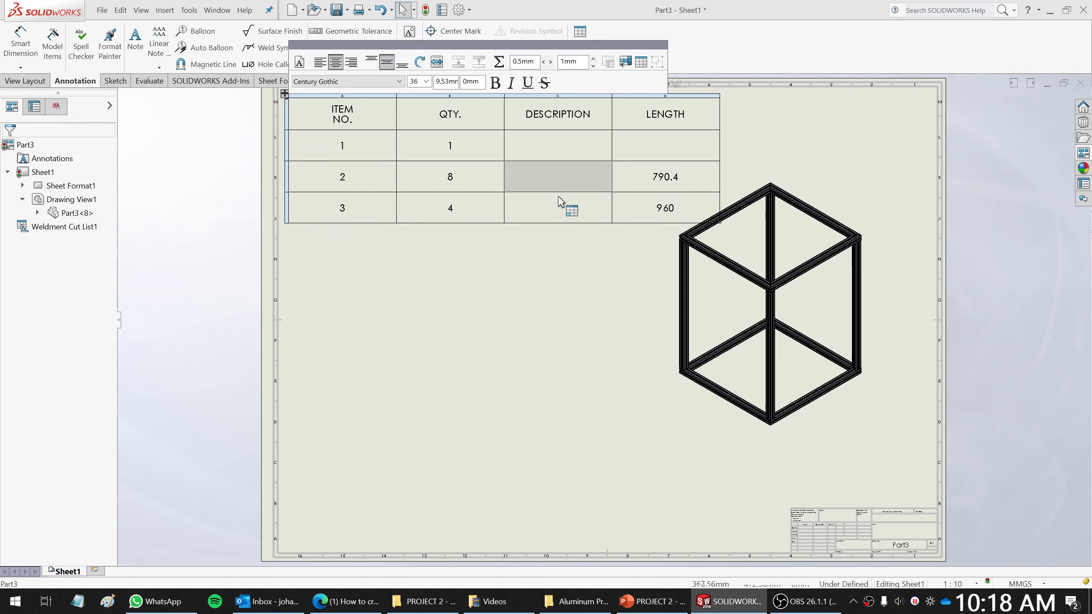
pyautogui.click(561, 209)
pyautogui.click(550, 168)
pyautogui.click(550, 145)
pyautogui.click(547, 177)
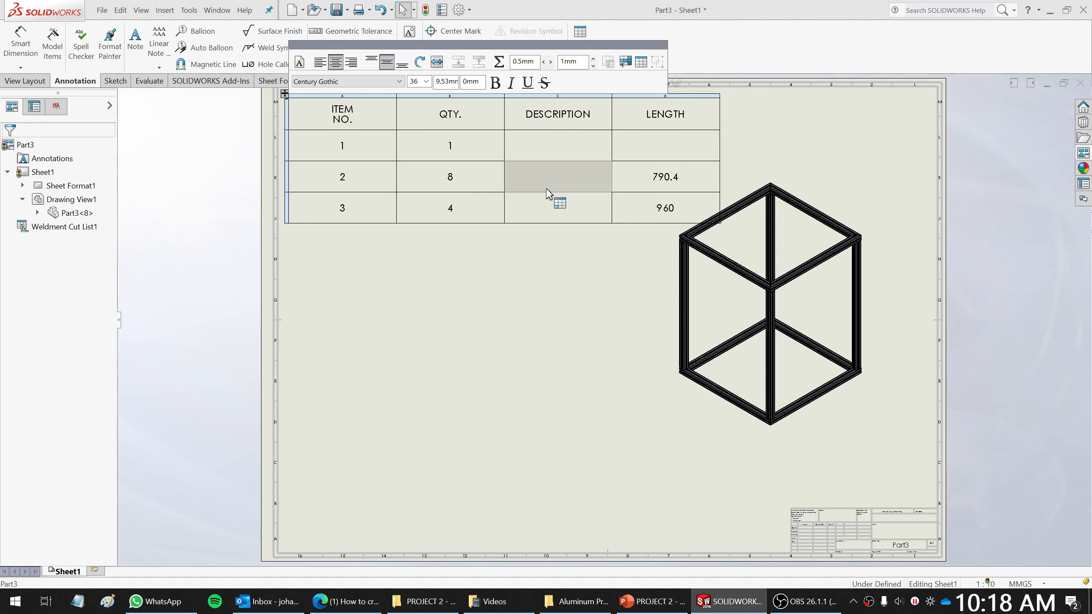
pyautogui.click(546, 202)
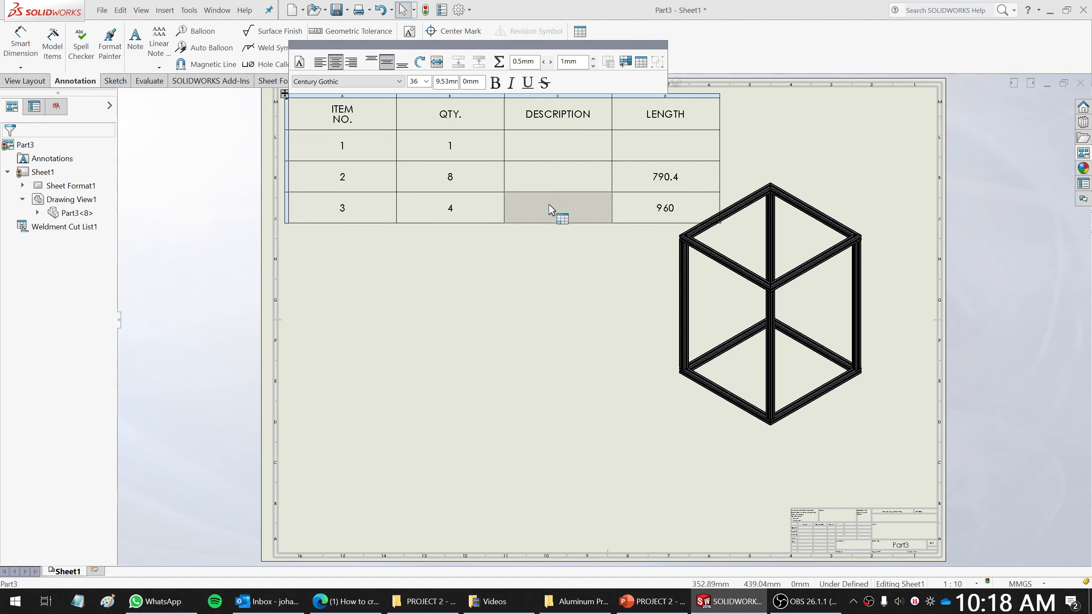
# Switch to the ALUM4040.SLDLFP profile document and open its custom file properties.
pyautogui.click(217, 12)
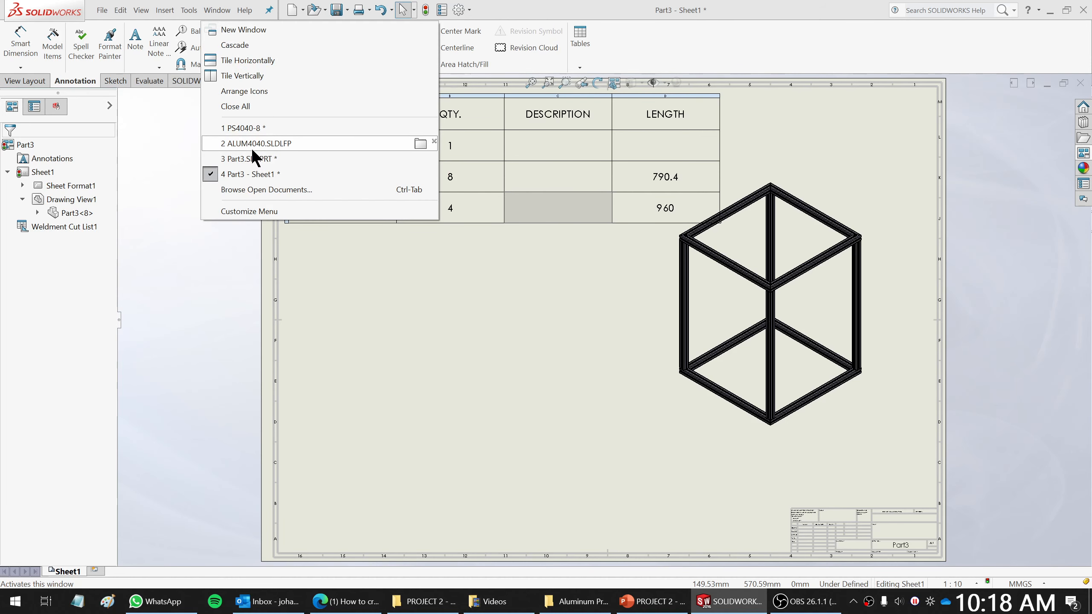
pyautogui.moveTo(250, 161)
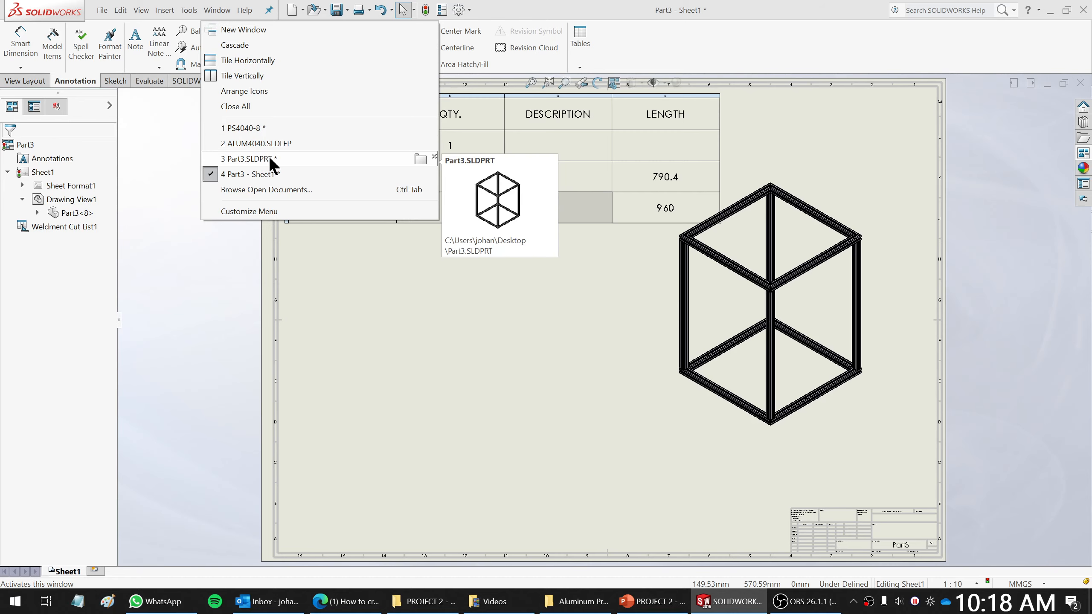
pyautogui.click(259, 142)
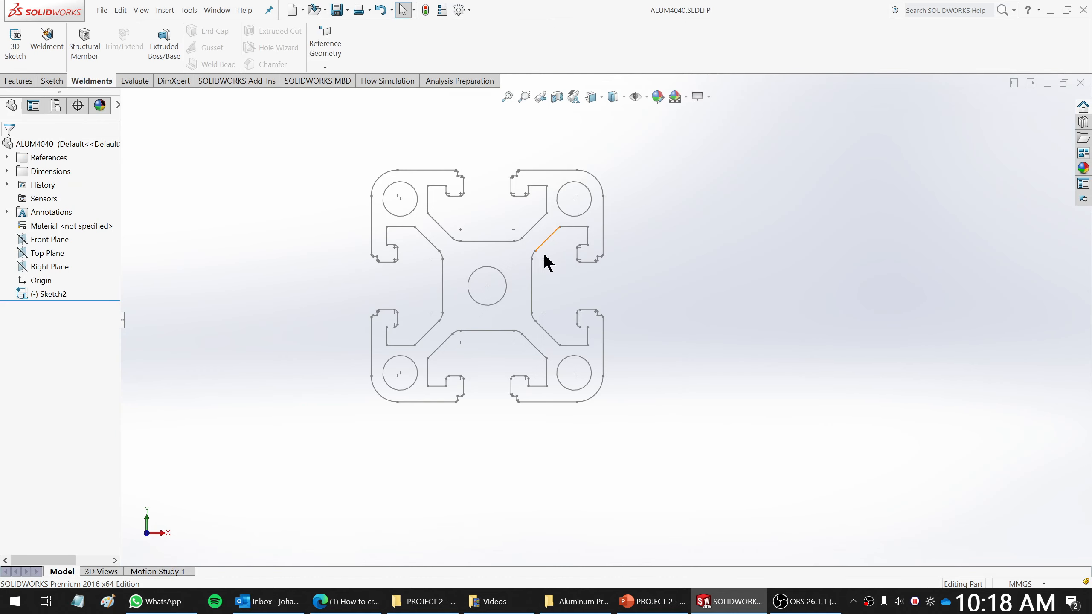
pyautogui.click(102, 9)
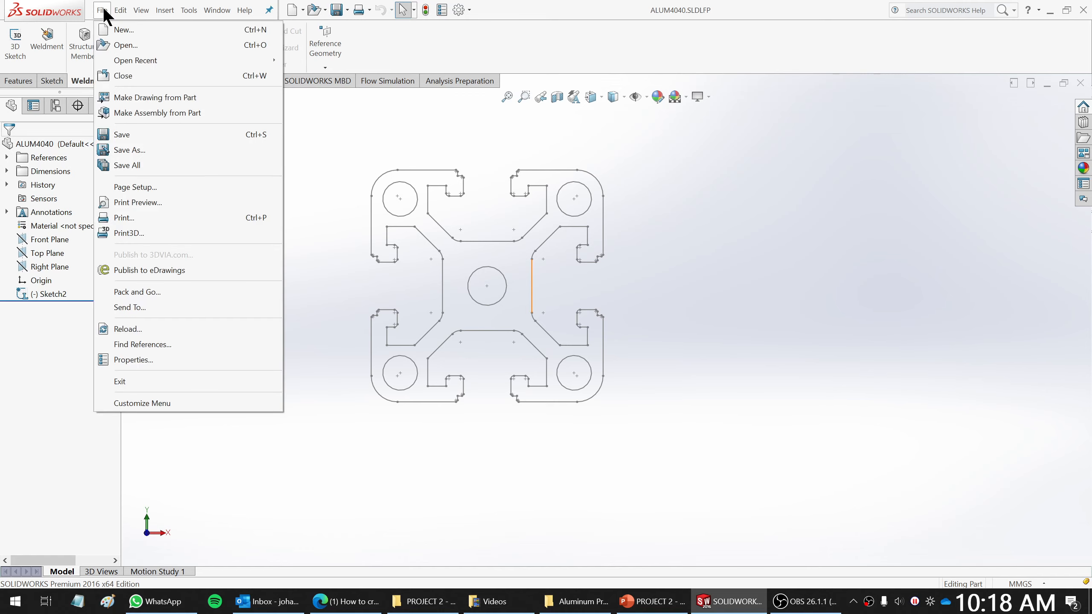
pyautogui.click(151, 359)
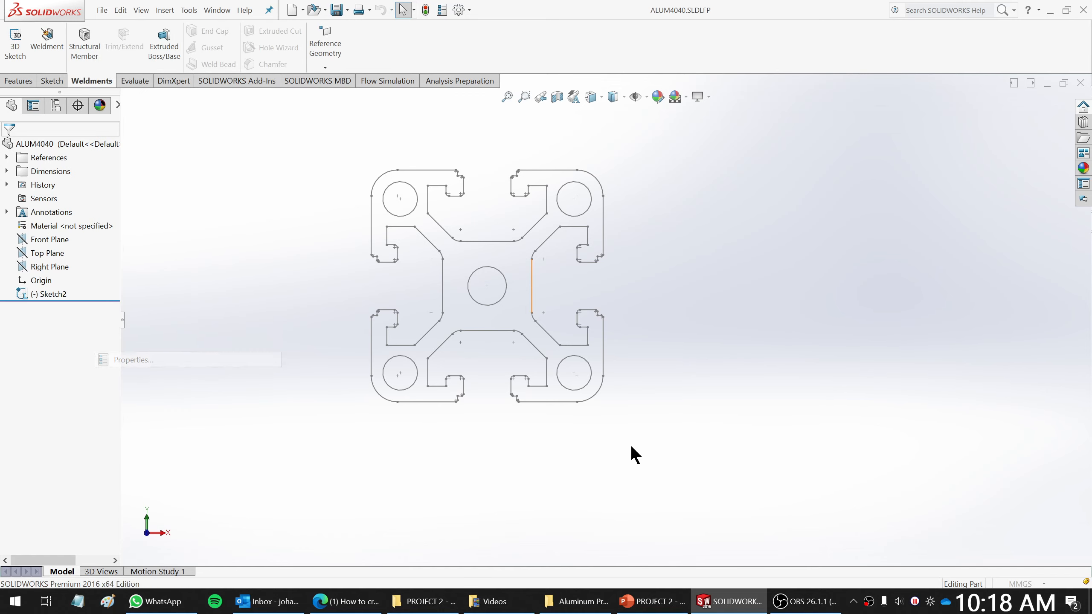
pyautogui.click(345, 181)
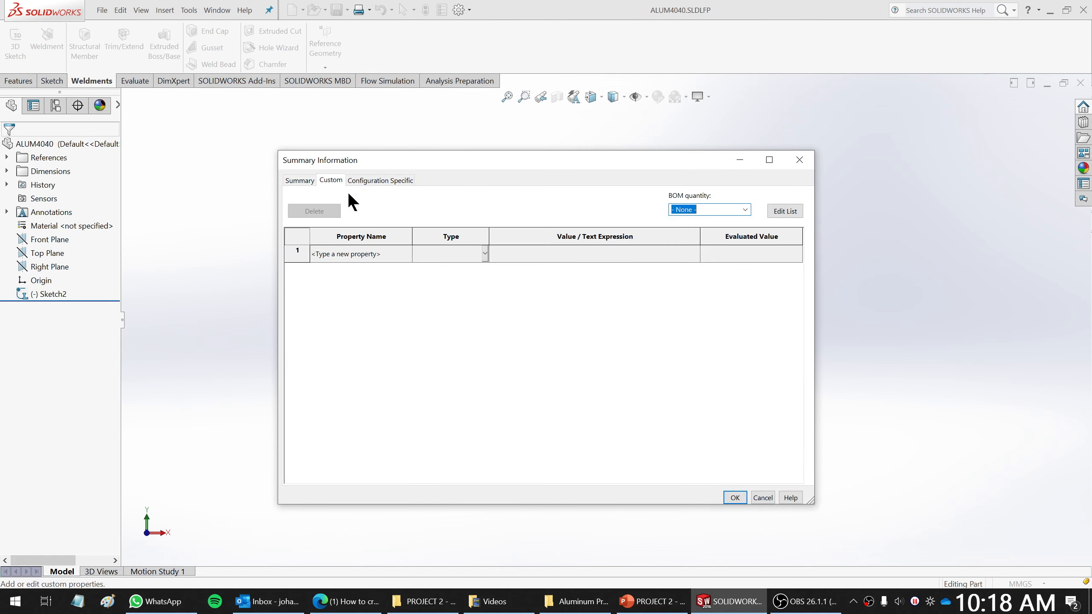
# Try to save Aluminum 4040 as a custom property value with no property name or type chosen.
pyautogui.click(549, 254)
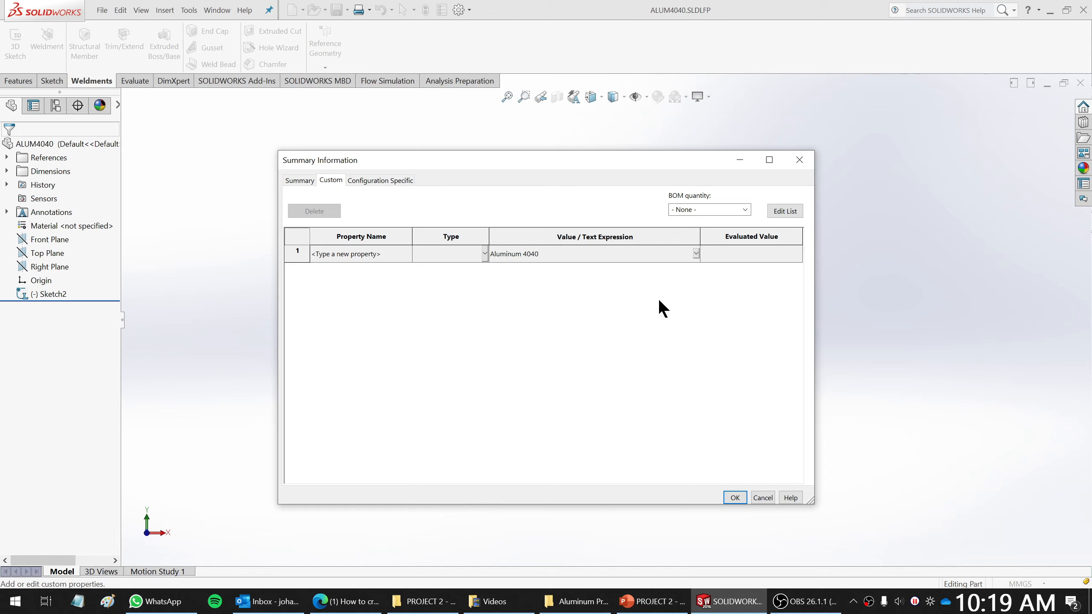
pyautogui.click(735, 497)
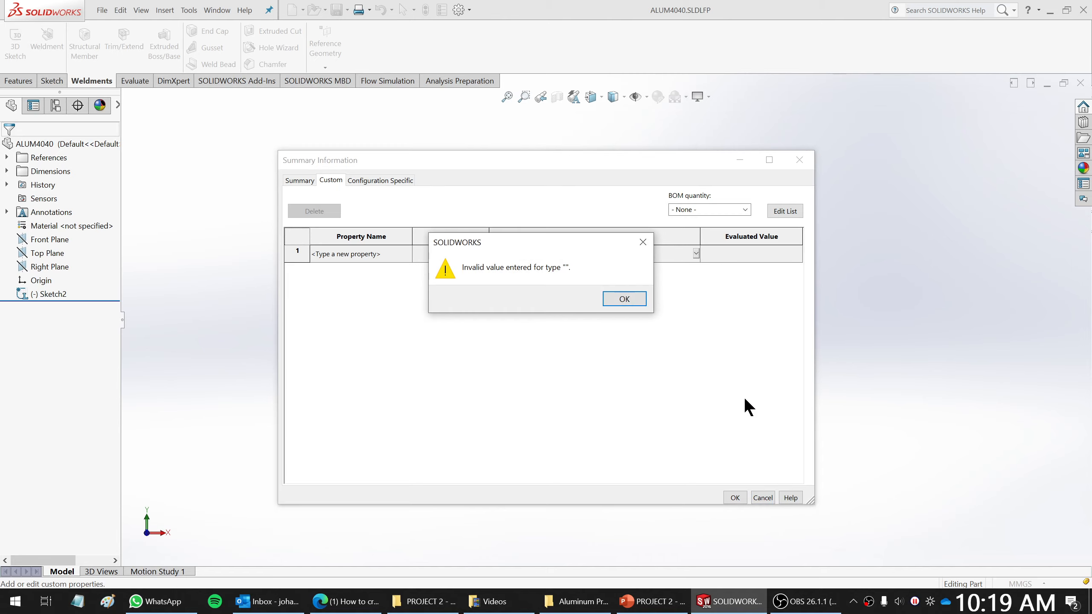
pyautogui.click(618, 297)
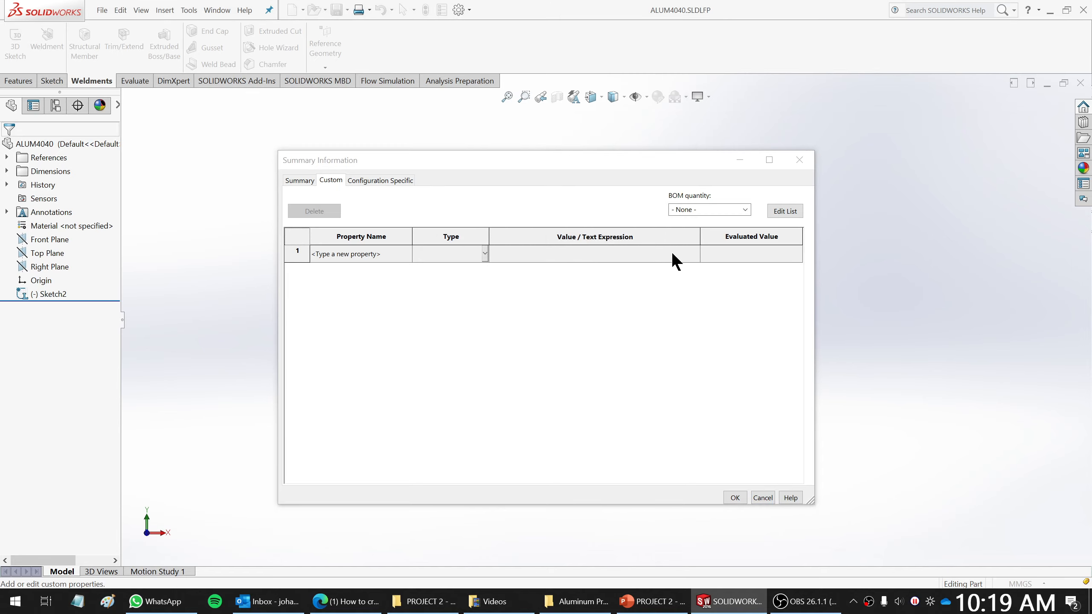
# Add a custom property PartNo of type Text with the value Aluminum 4040 to the profile document.
pyautogui.click(467, 258)
pyautogui.click(437, 266)
pyautogui.click(528, 257)
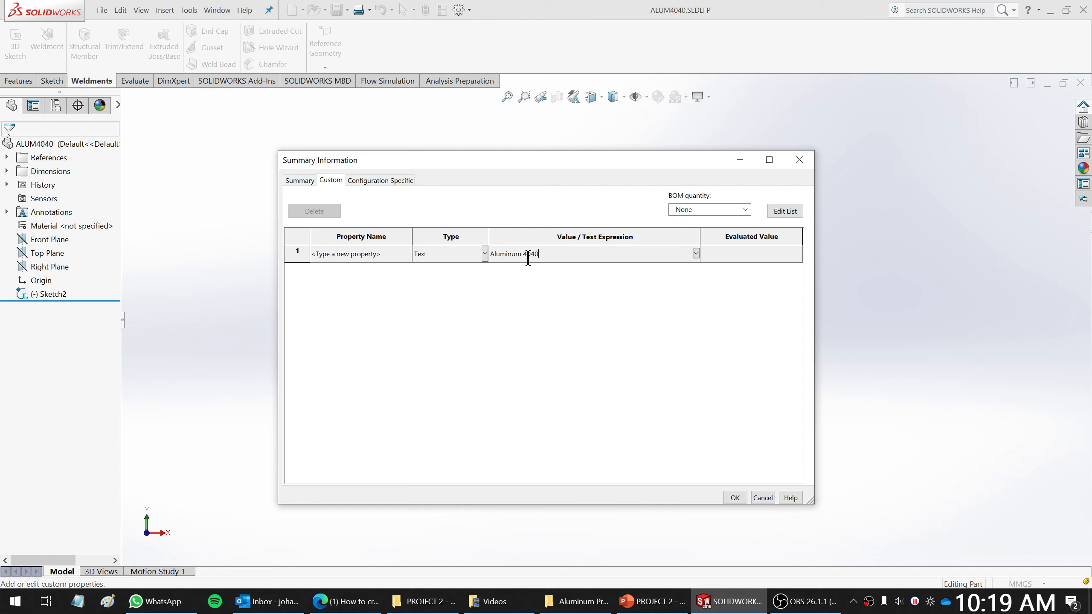
pyautogui.click(716, 249)
pyautogui.click(696, 254)
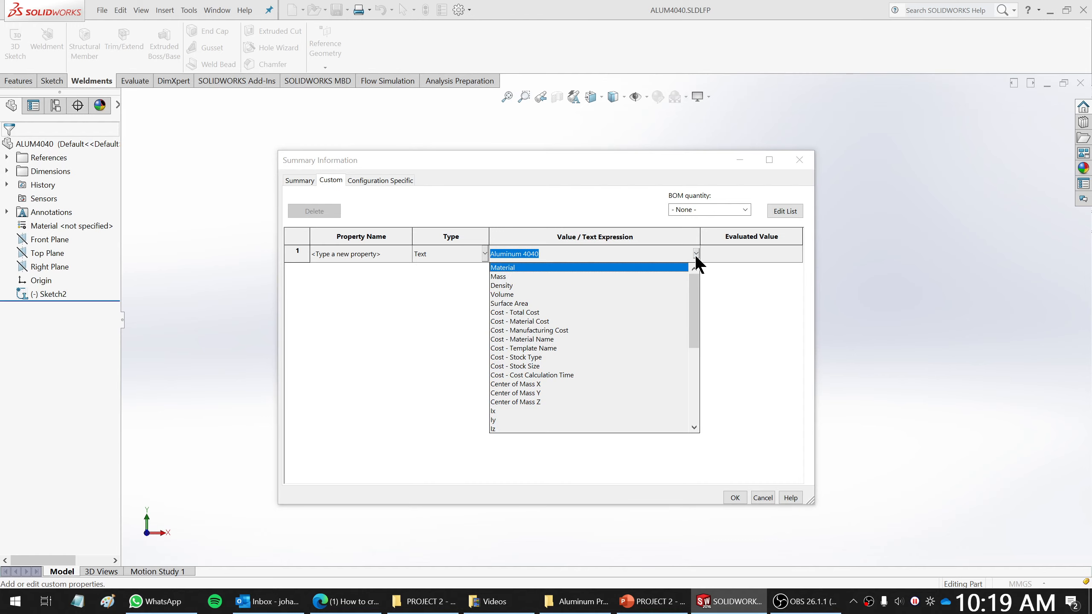
pyautogui.click(696, 254)
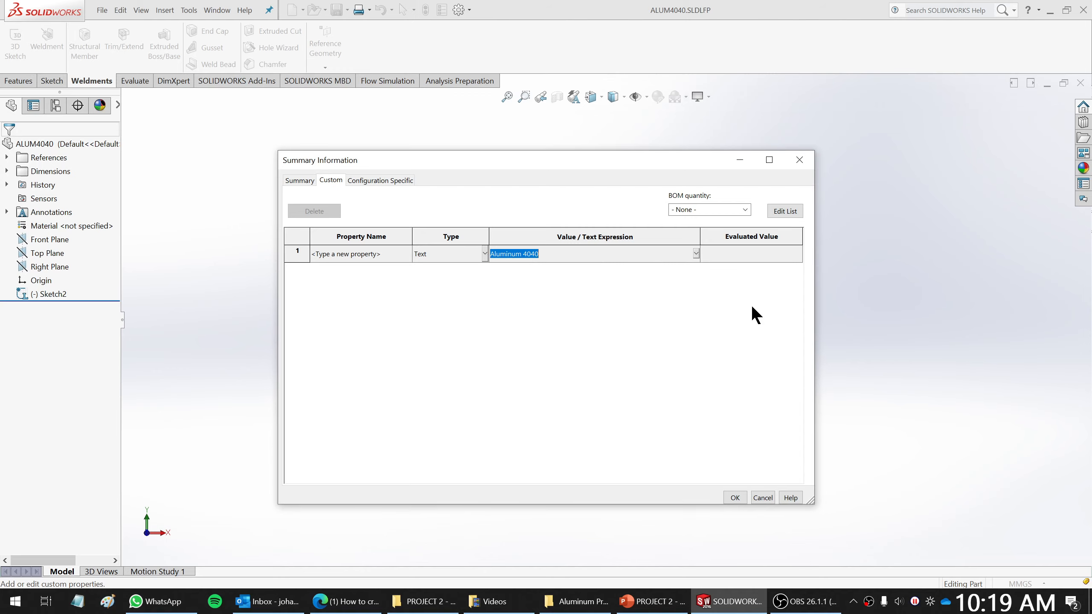
pyautogui.click(359, 252)
pyautogui.click(407, 252)
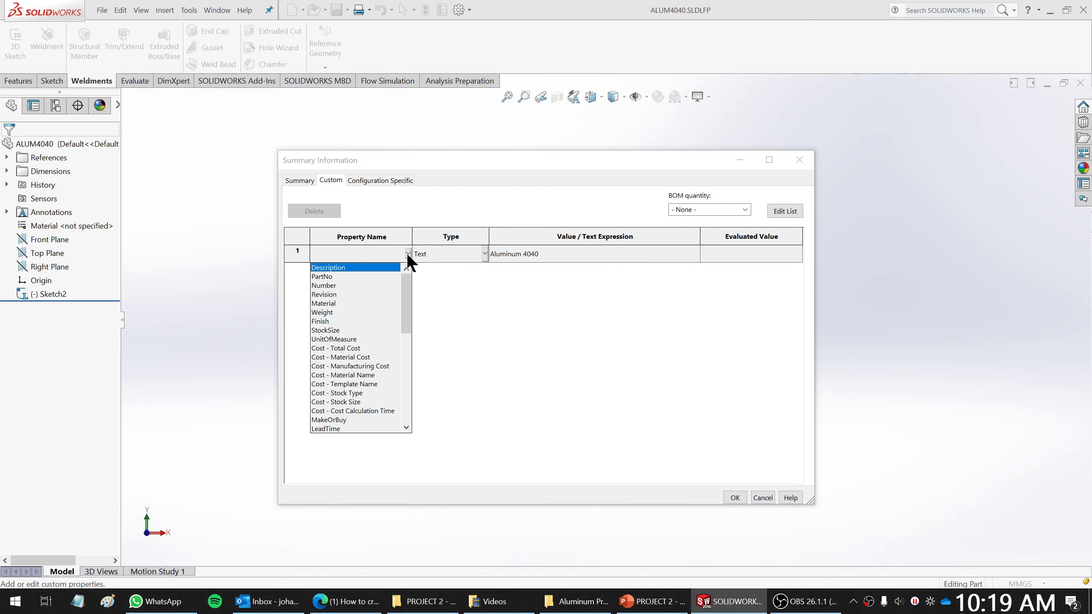
pyautogui.click(327, 276)
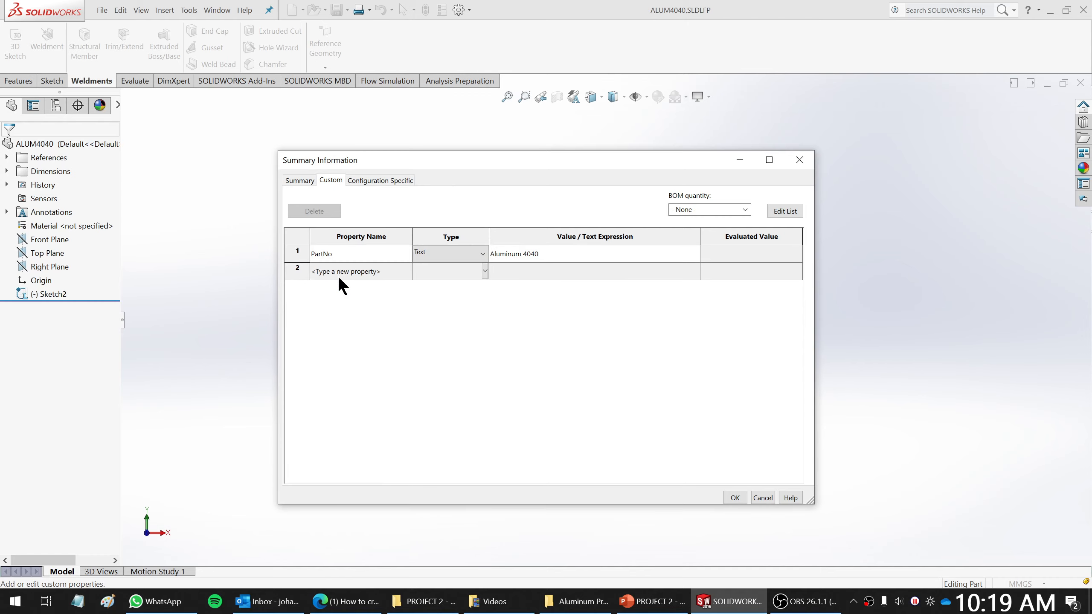
pyautogui.click(734, 498)
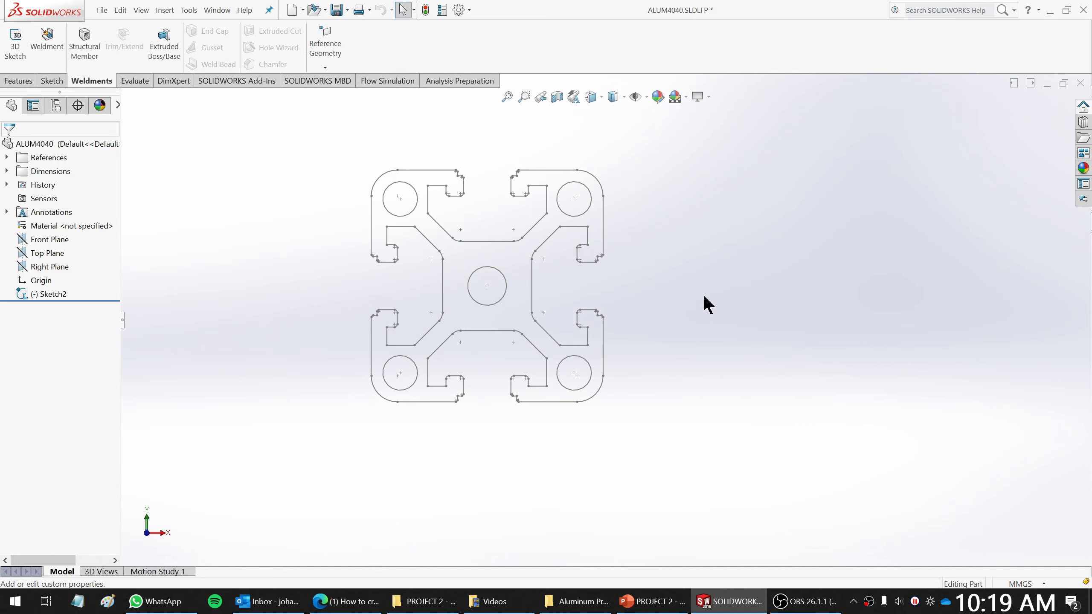
pyautogui.click(717, 604)
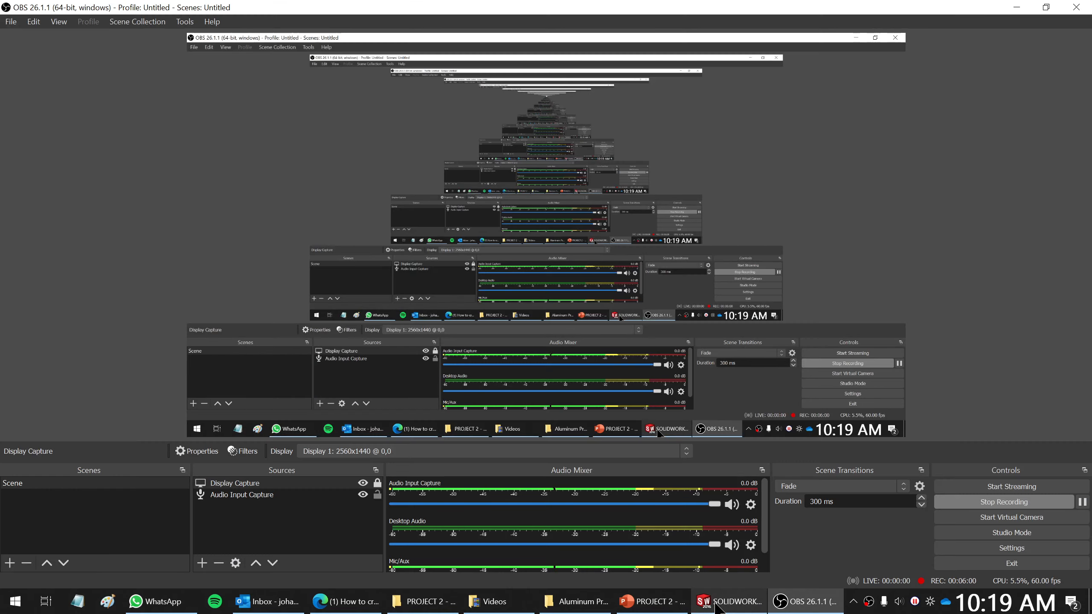
pyautogui.click(716, 604)
pyautogui.click(651, 602)
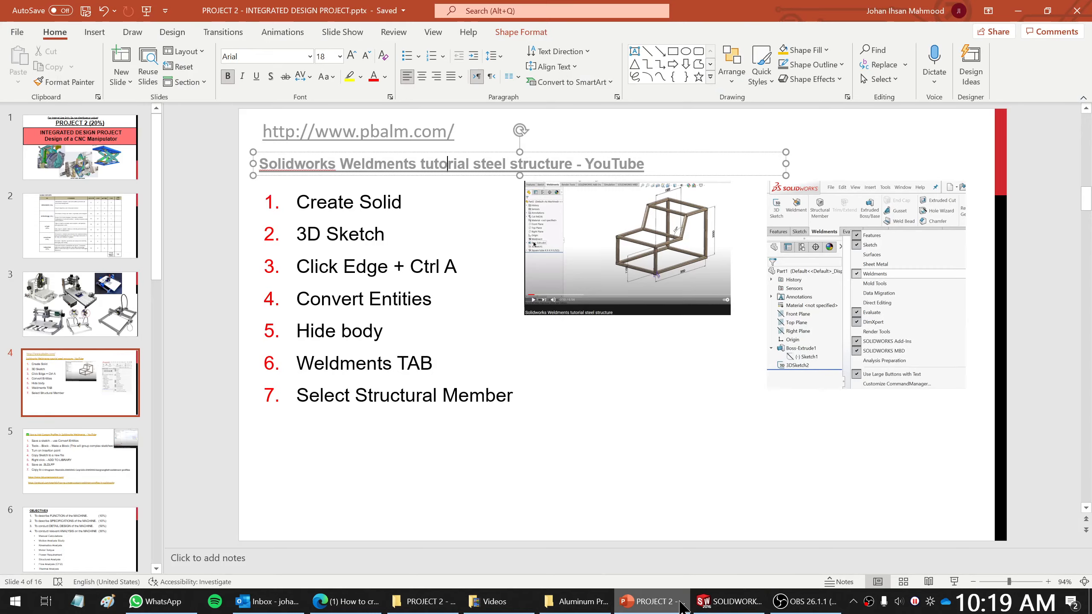
pyautogui.click(709, 605)
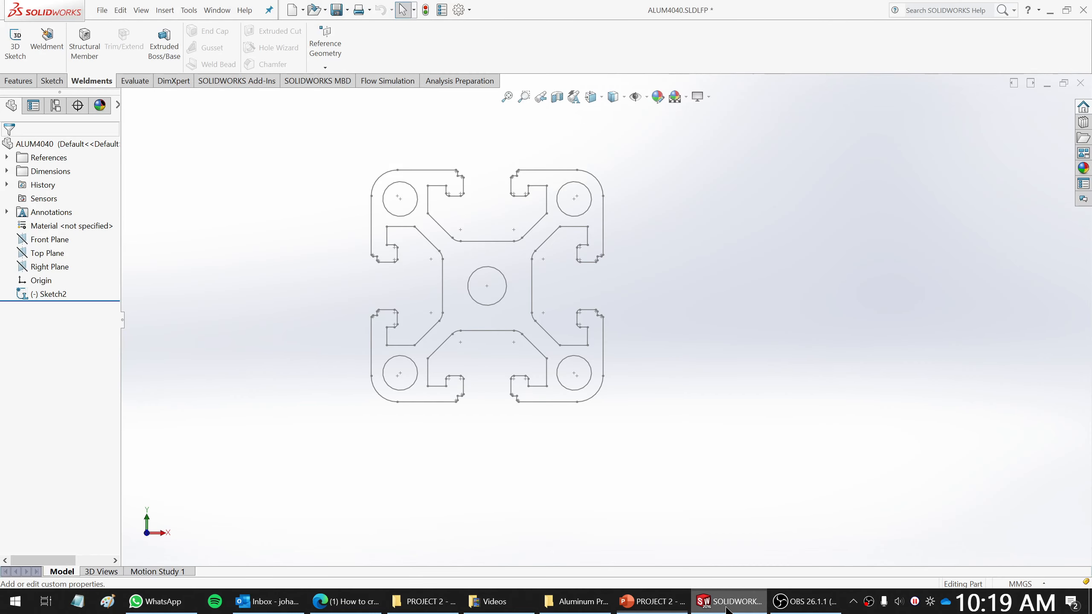
# Return to the Part3 - Sheet1 drawing.
pyautogui.click(218, 9)
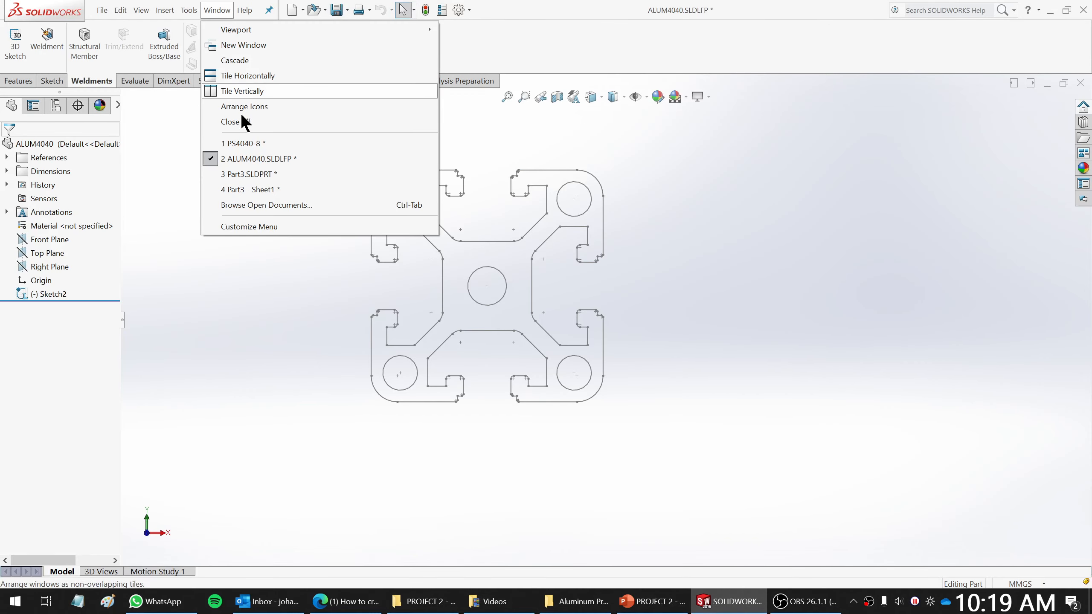
pyautogui.click(250, 191)
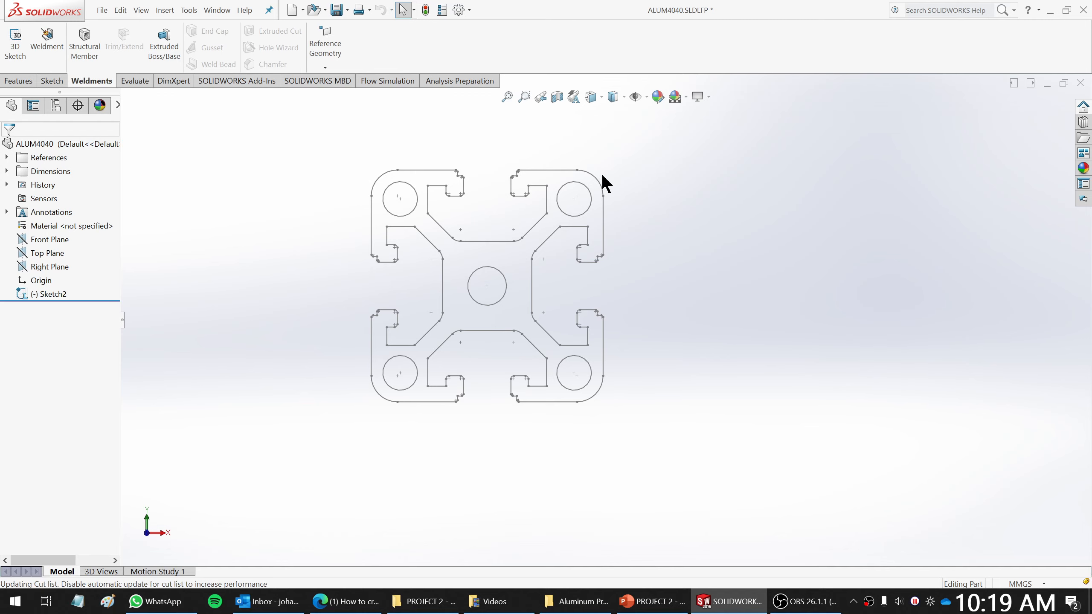